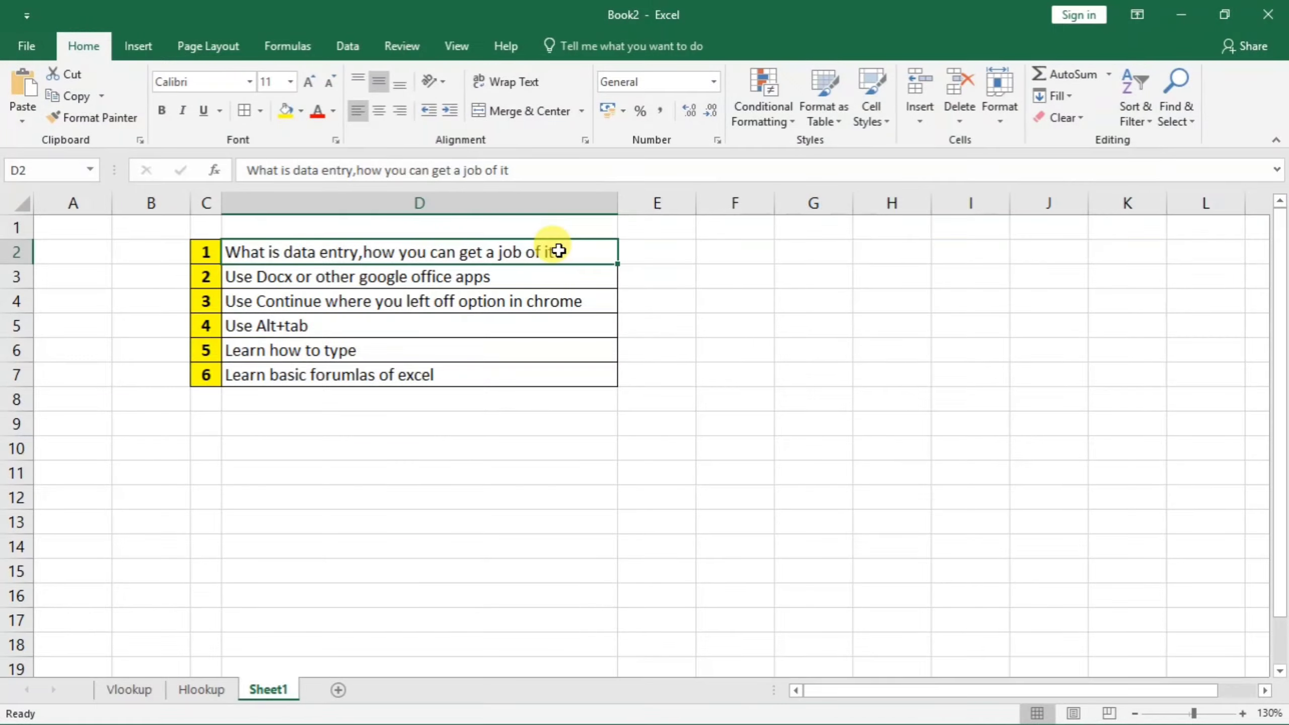
- Select tip 2 in the Excel list, switch to the Class 5th document in Chrome and append "gyg" to the Q.4 line
{"action": "left_click", "coordinate": [562, 281]}
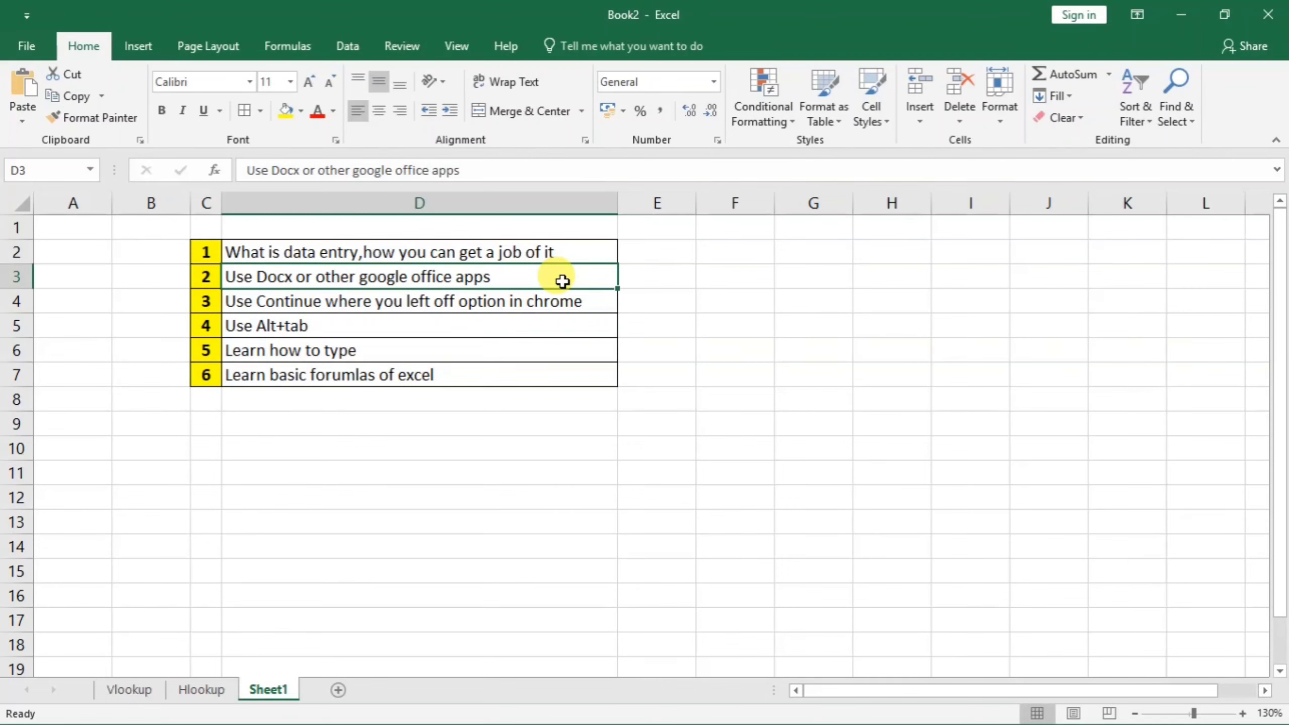
{"action": "key", "text": "alt+Tab"}
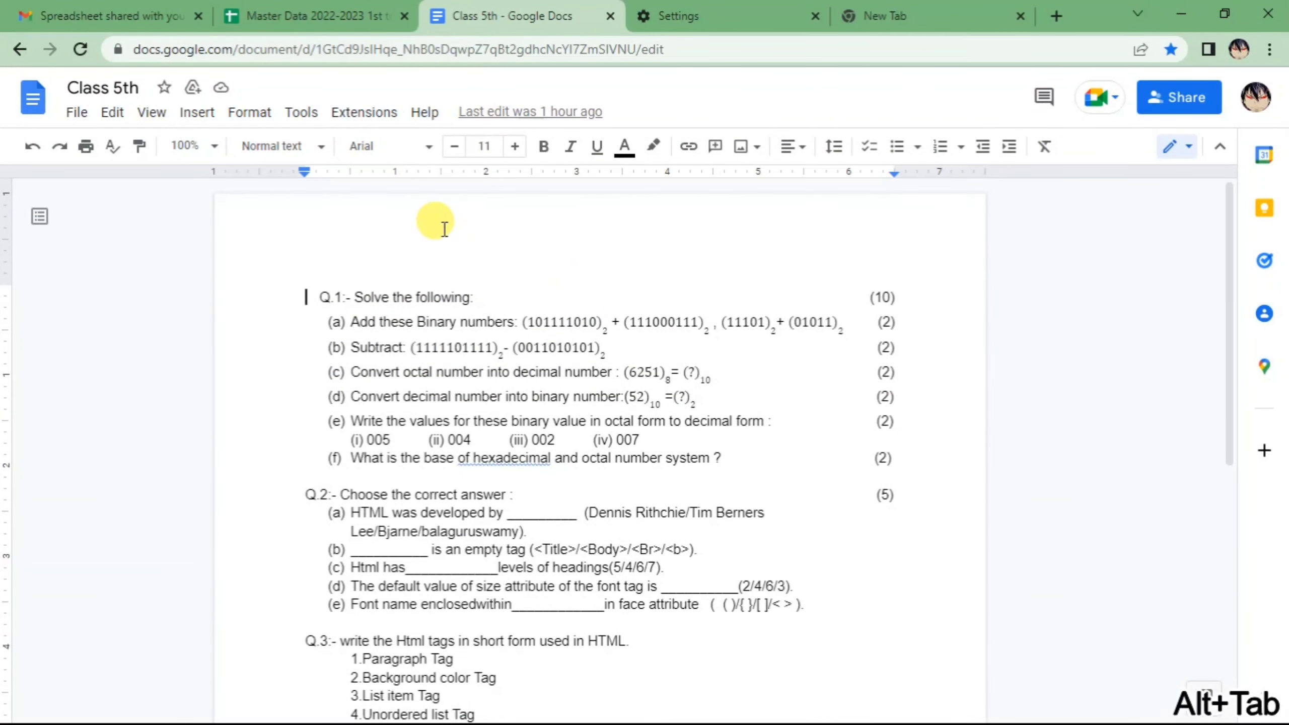
{"action": "scroll", "coordinate": [507, 406], "scroll_direction": "down", "scroll_amount": 7}
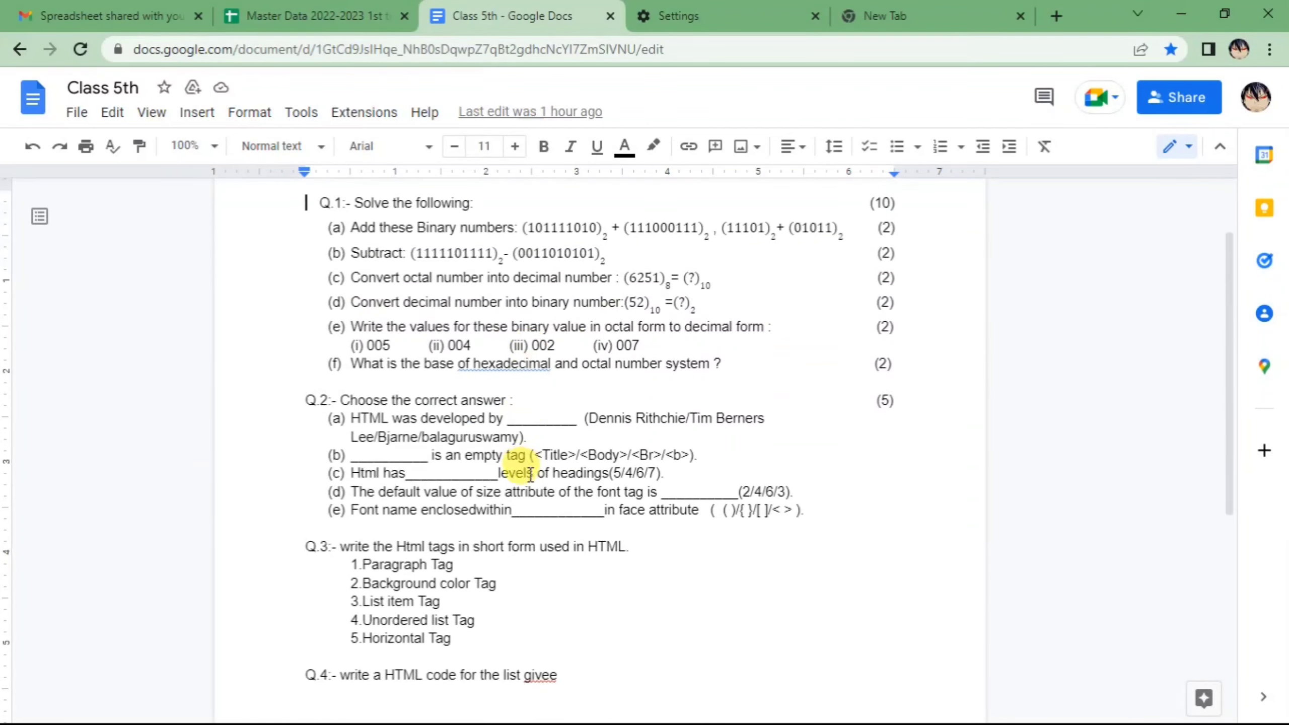
{"action": "left_click", "coordinate": [588, 394]}
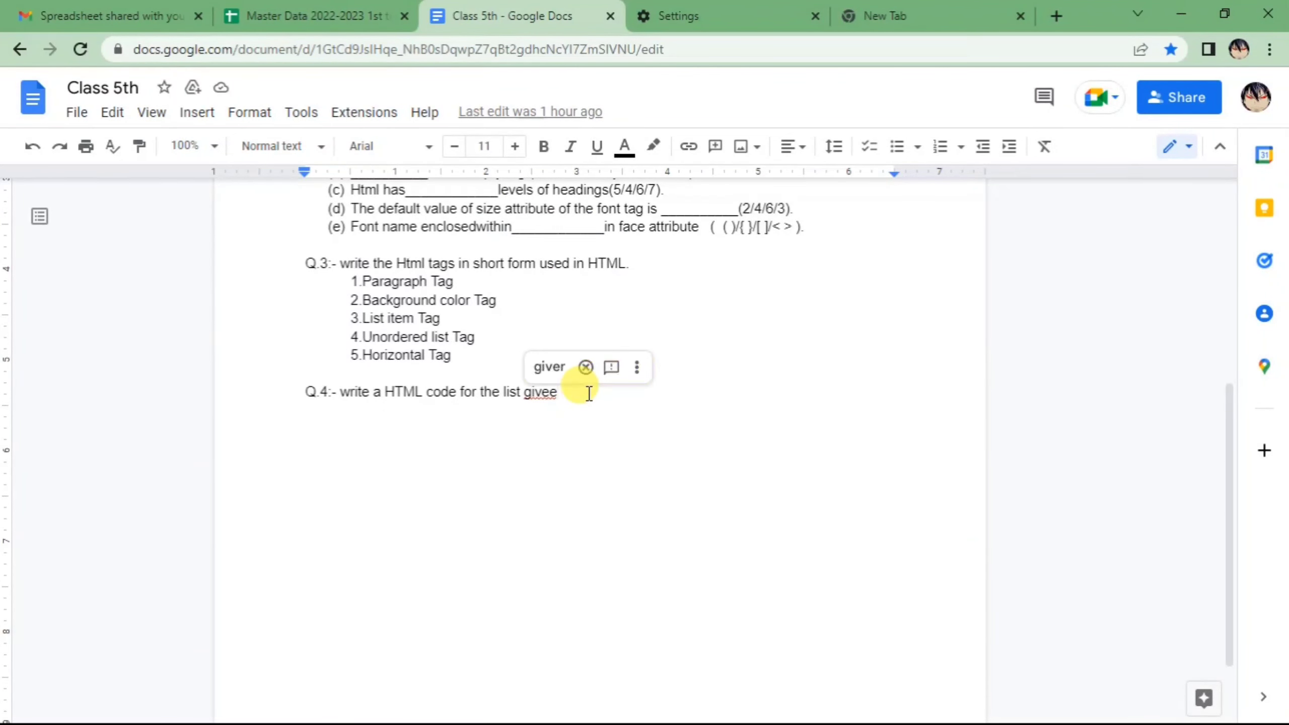
{"action": "type", "text": "gyg"}
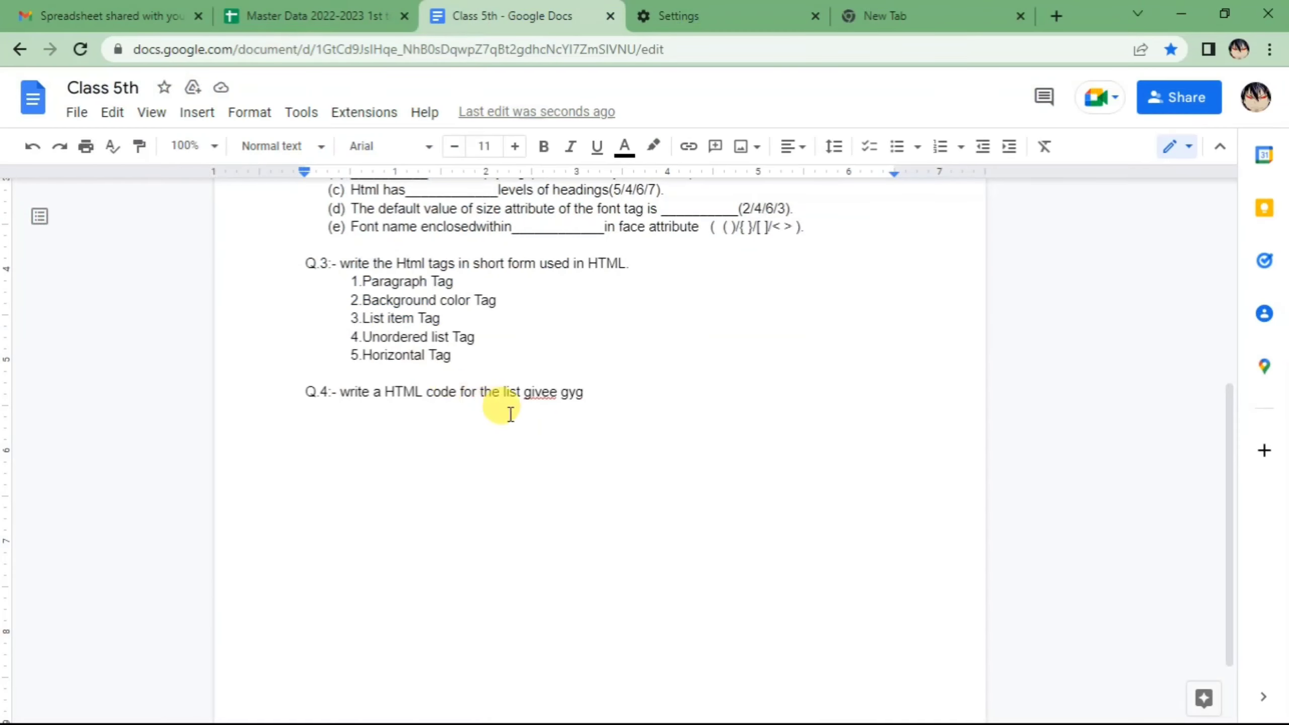
{"action": "scroll", "coordinate": [384, 323], "scroll_direction": "up", "scroll_amount": 5}
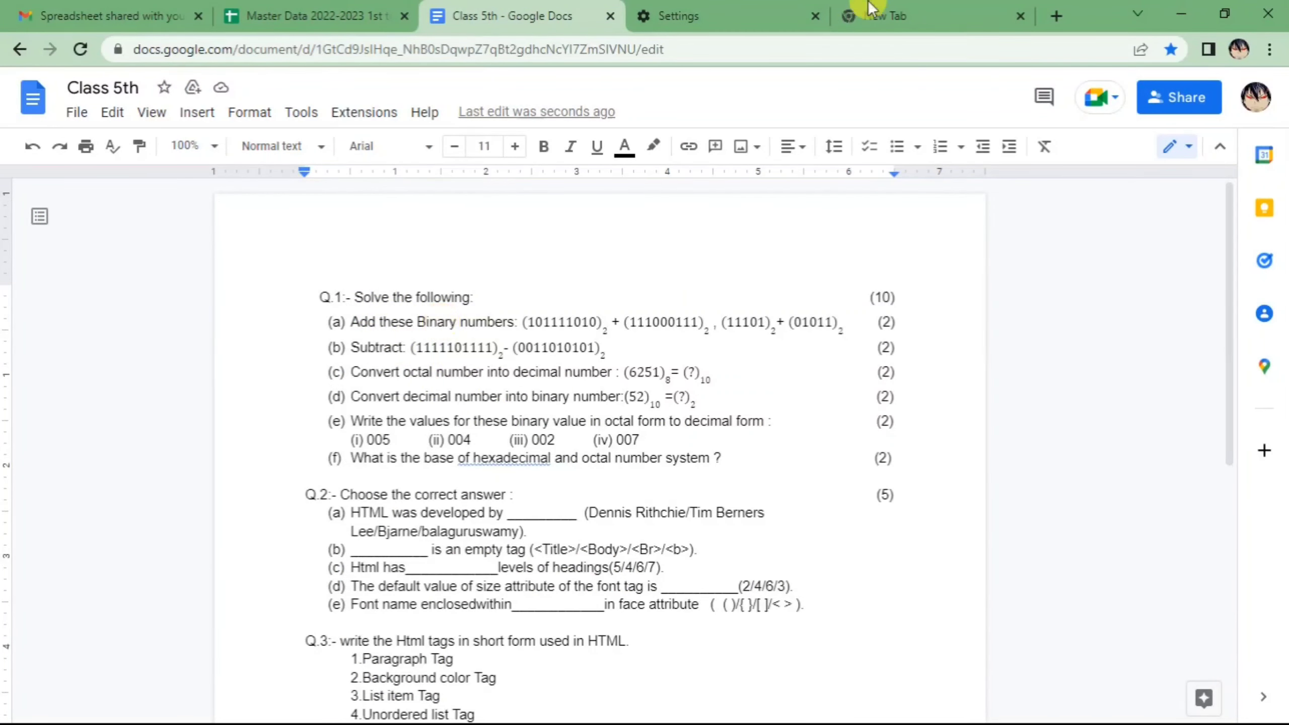
- Browse the Google apps list from the new tab page to find Docs, Sheets and Slides
{"action": "left_click", "coordinate": [886, 10]}
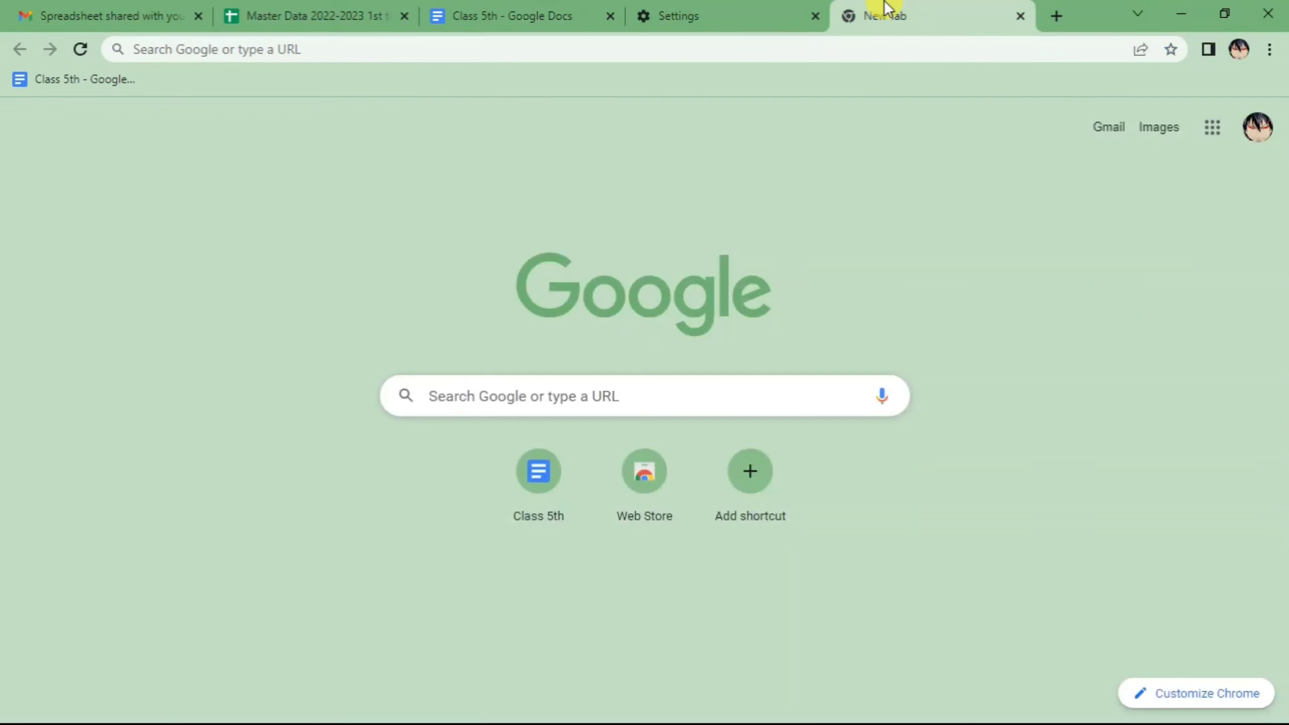
{"action": "left_click", "coordinate": [1212, 130]}
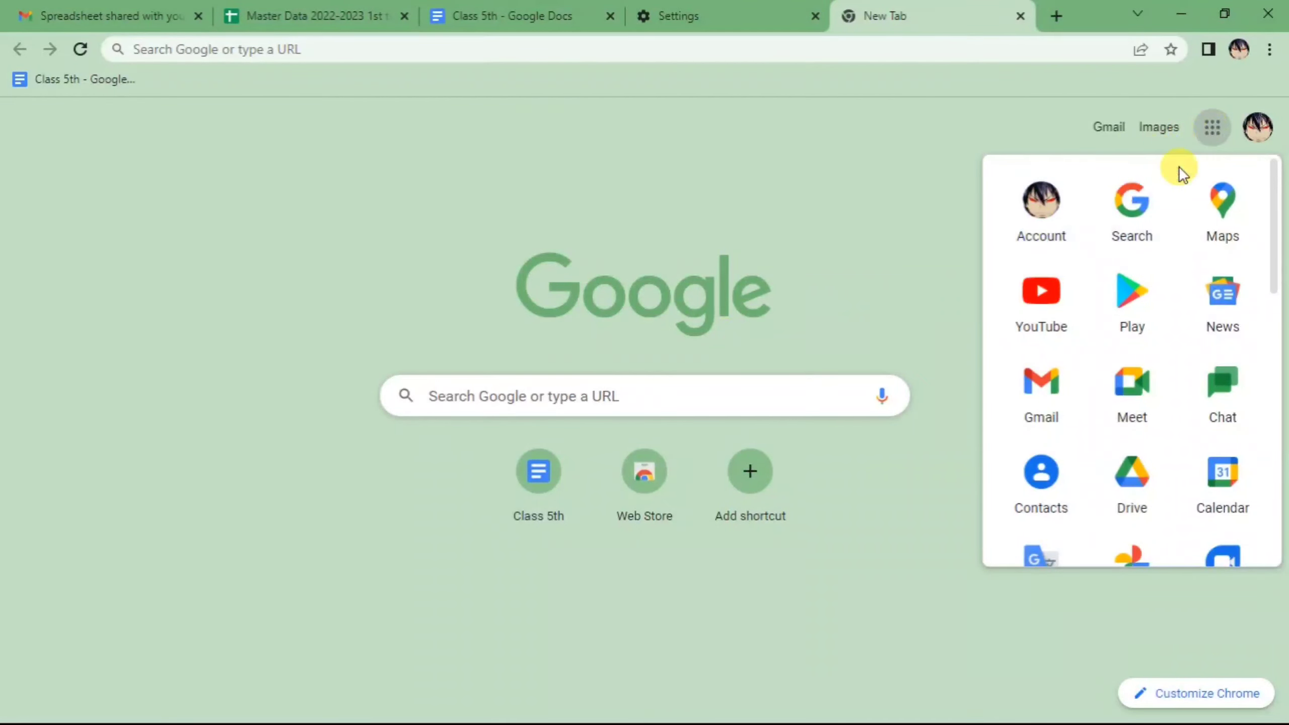
{"action": "scroll", "coordinate": [1177, 244], "scroll_direction": "down", "scroll_amount": 9}
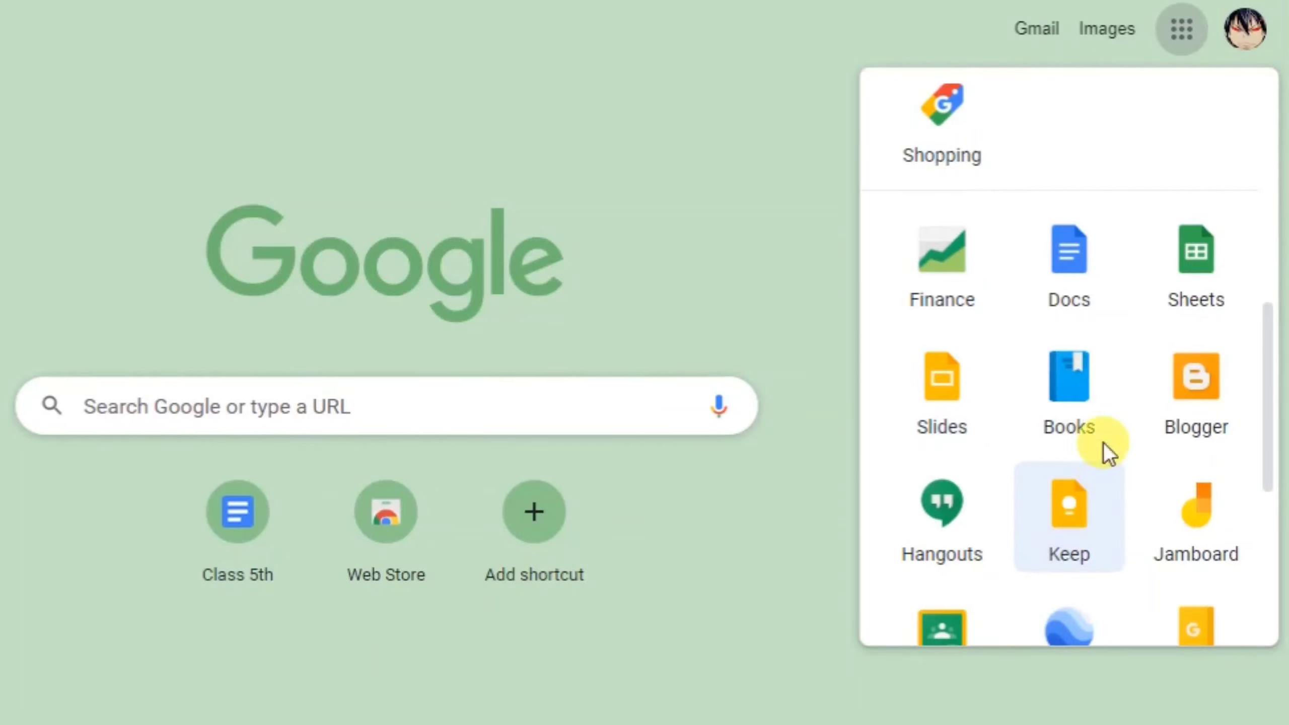
{"action": "scroll", "coordinate": [1106, 451], "scroll_direction": "down", "scroll_amount": 3}
{"action": "scroll", "coordinate": [1079, 455], "scroll_direction": "up", "scroll_amount": 3}
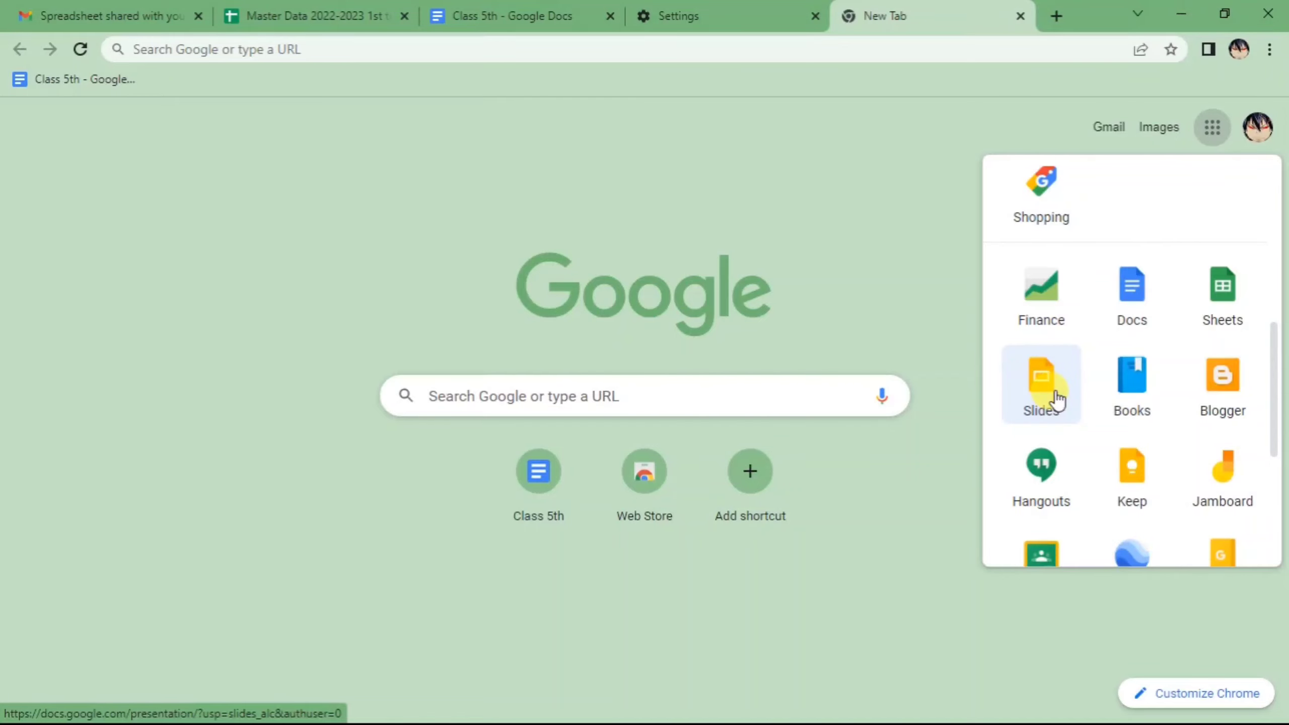
- Select tip 3 in the Excel list and open Chrome's On startup settings to view the "Continue where you left off" option
{"action": "key", "text": "alt+Tab"}
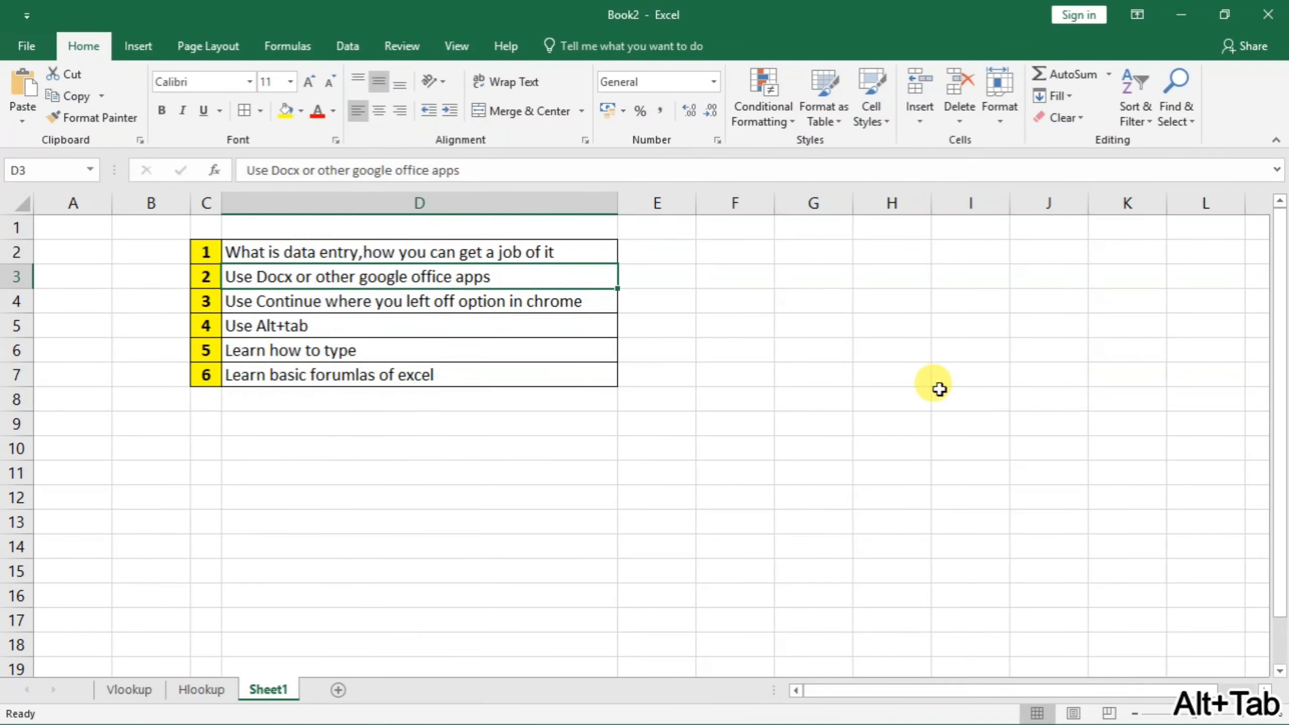
{"action": "left_click", "coordinate": [510, 302]}
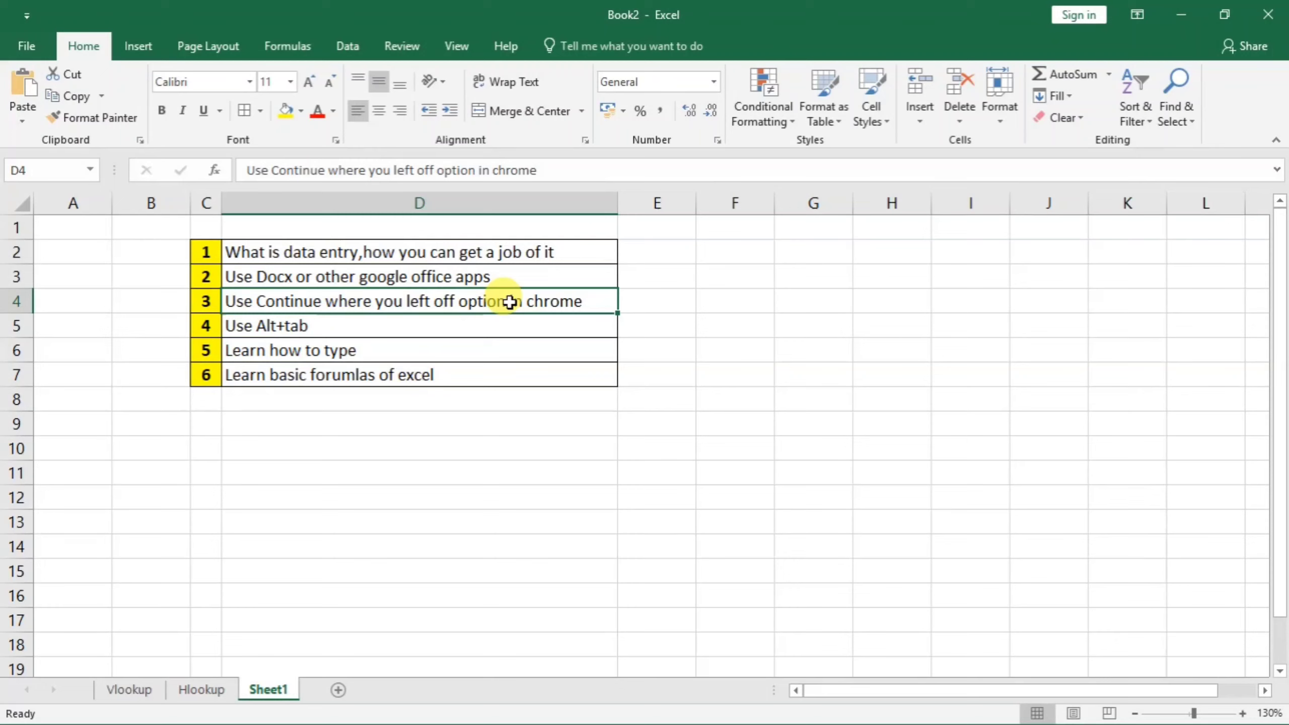
{"action": "key", "text": "alt+Tab"}
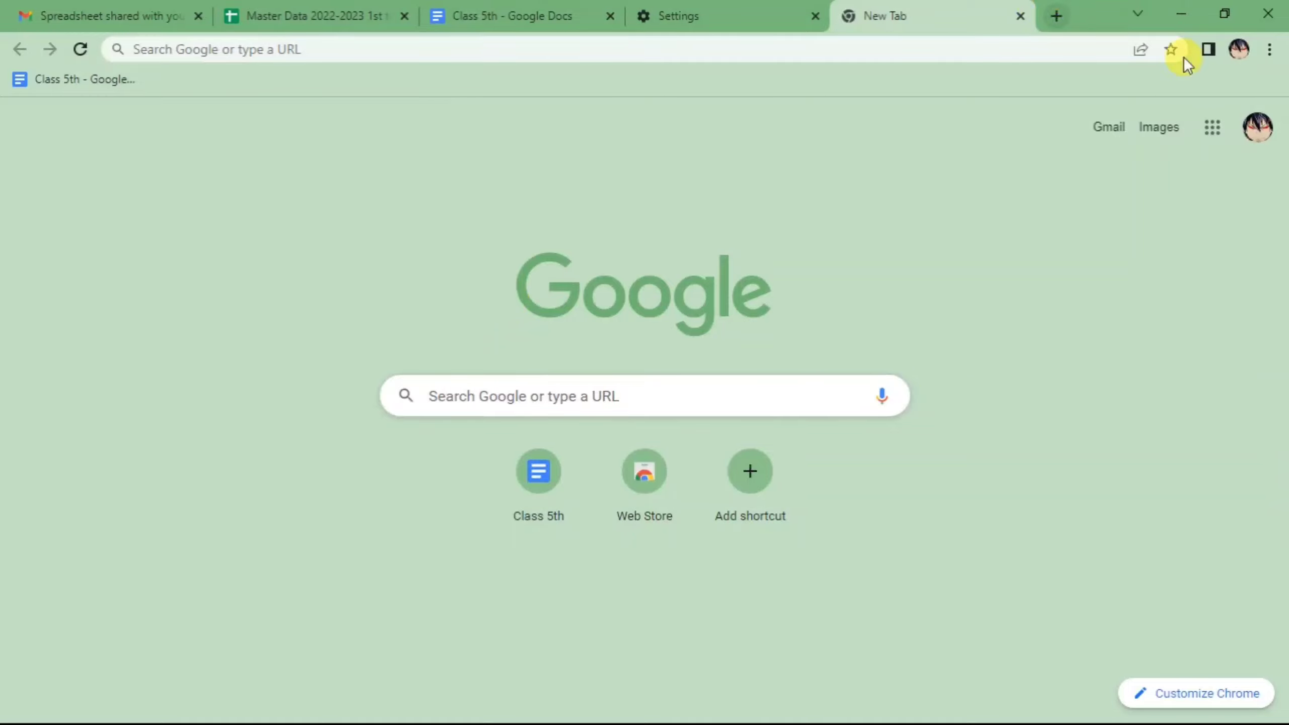
{"action": "left_click", "coordinate": [1270, 49]}
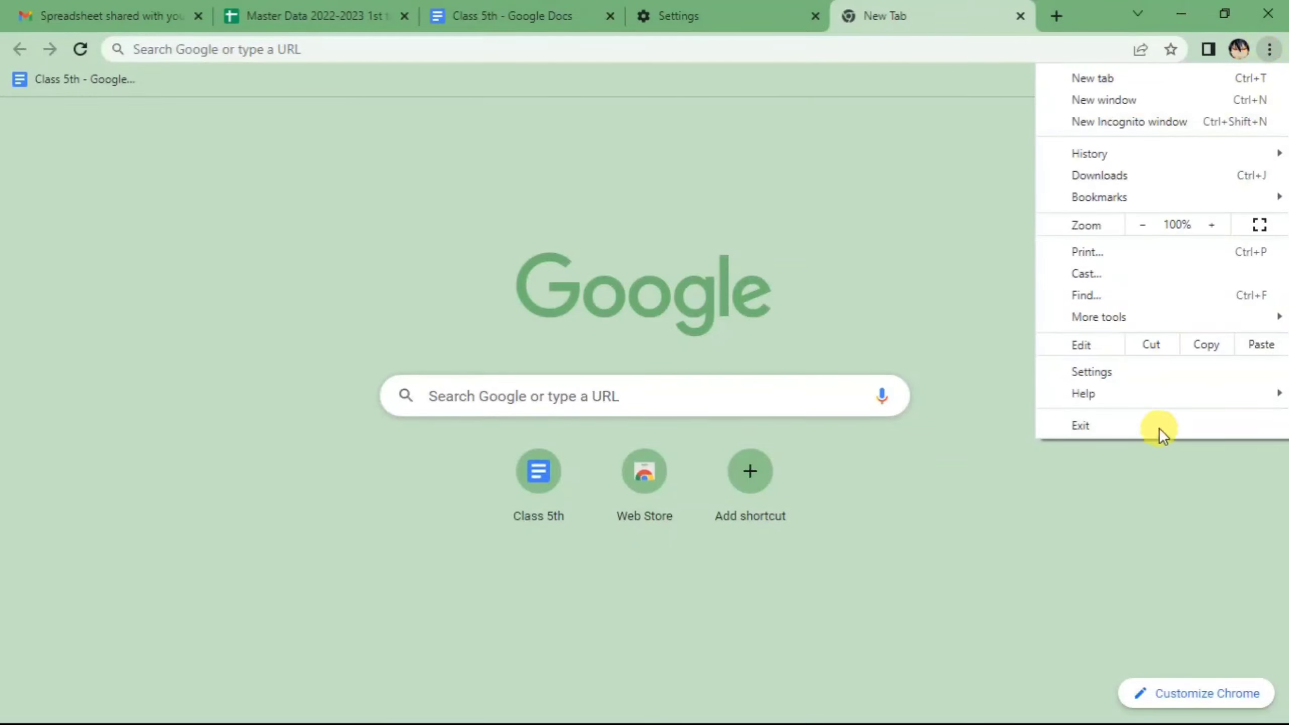
{"action": "left_click", "coordinate": [1160, 373]}
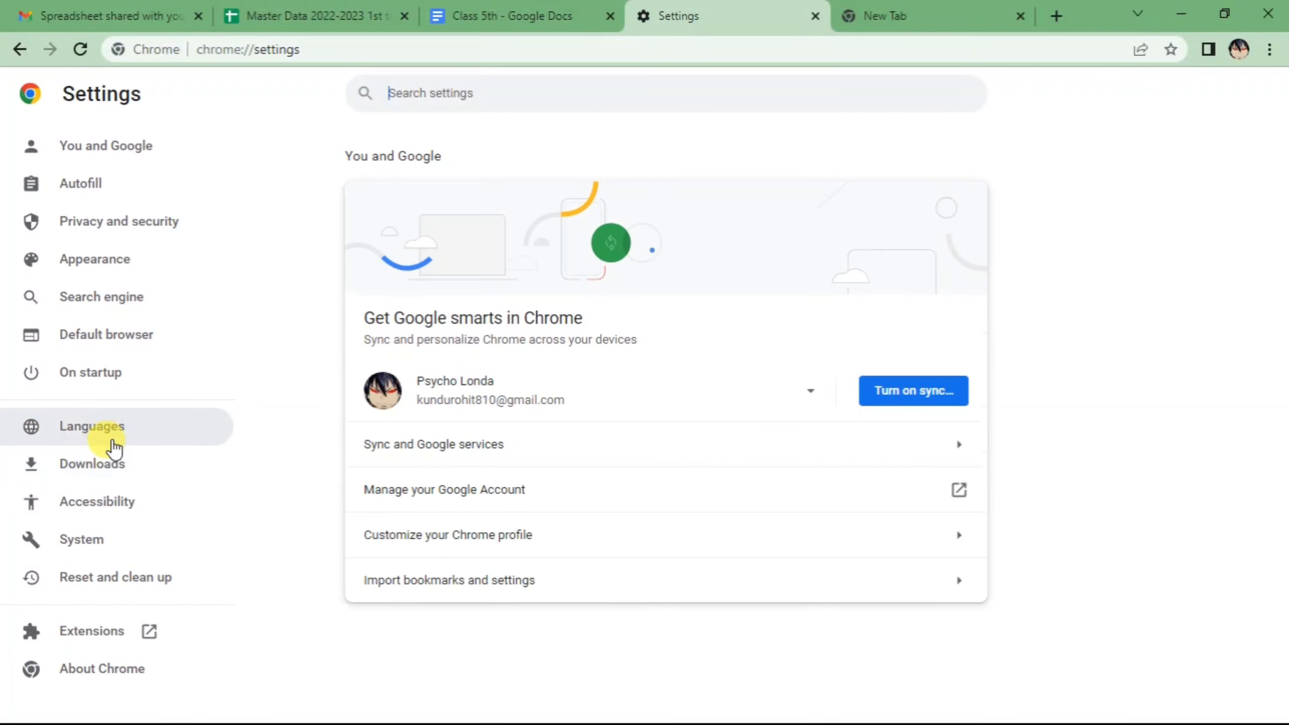
{"action": "left_click", "coordinate": [86, 374]}
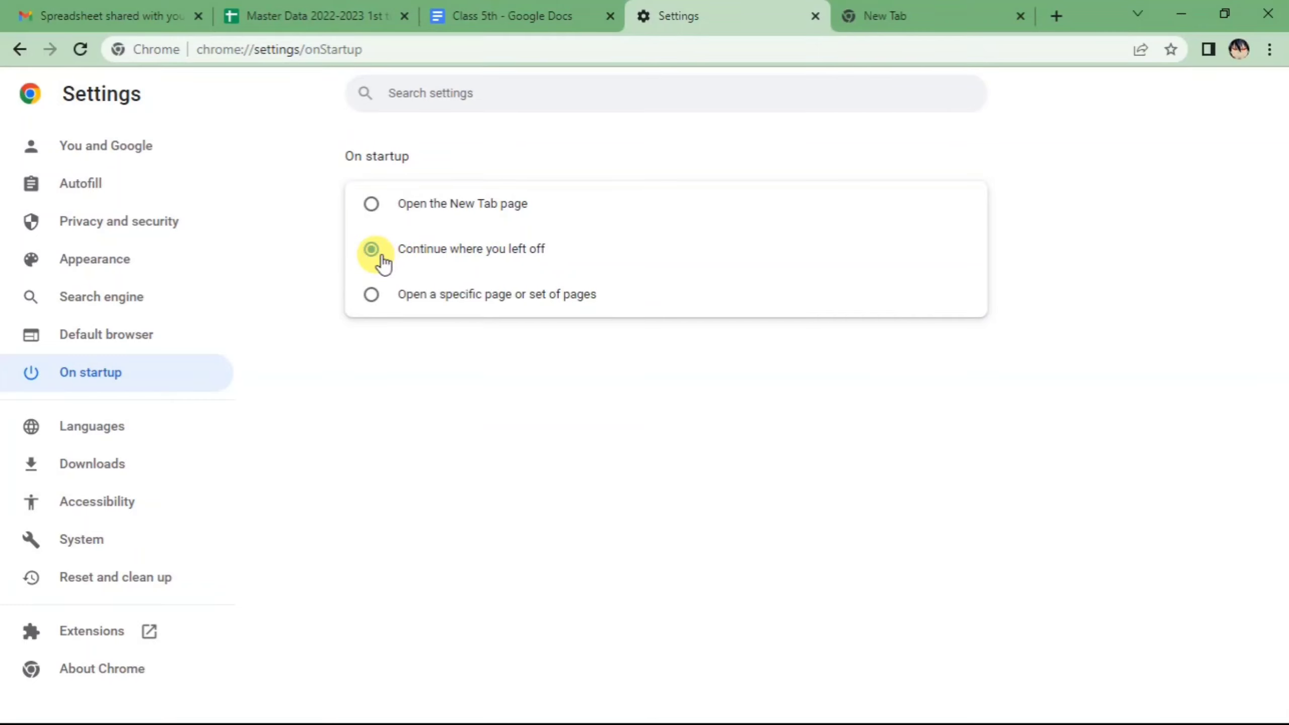
- Revisit the On startup settings page and view the already open Master Data 2022-2023 spreadsheet before returning to the new tab page
{"action": "left_click", "coordinate": [21, 48]}
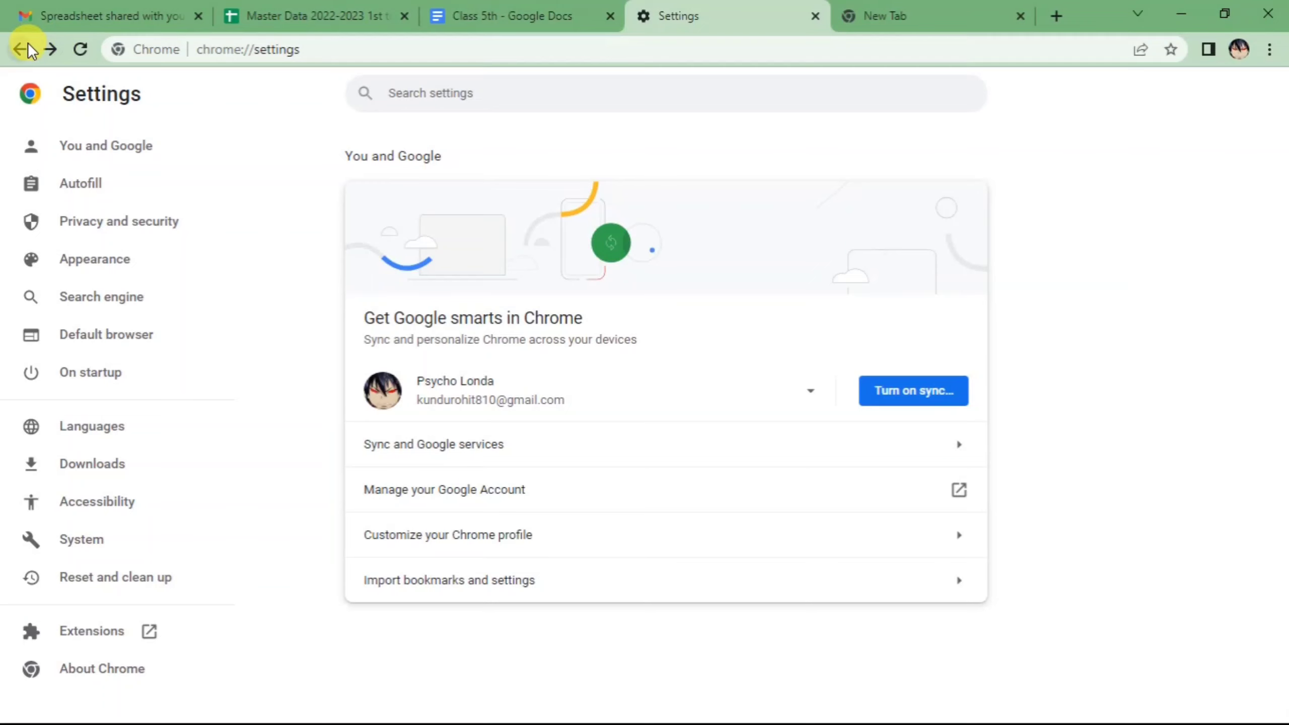
{"action": "left_click", "coordinate": [49, 49]}
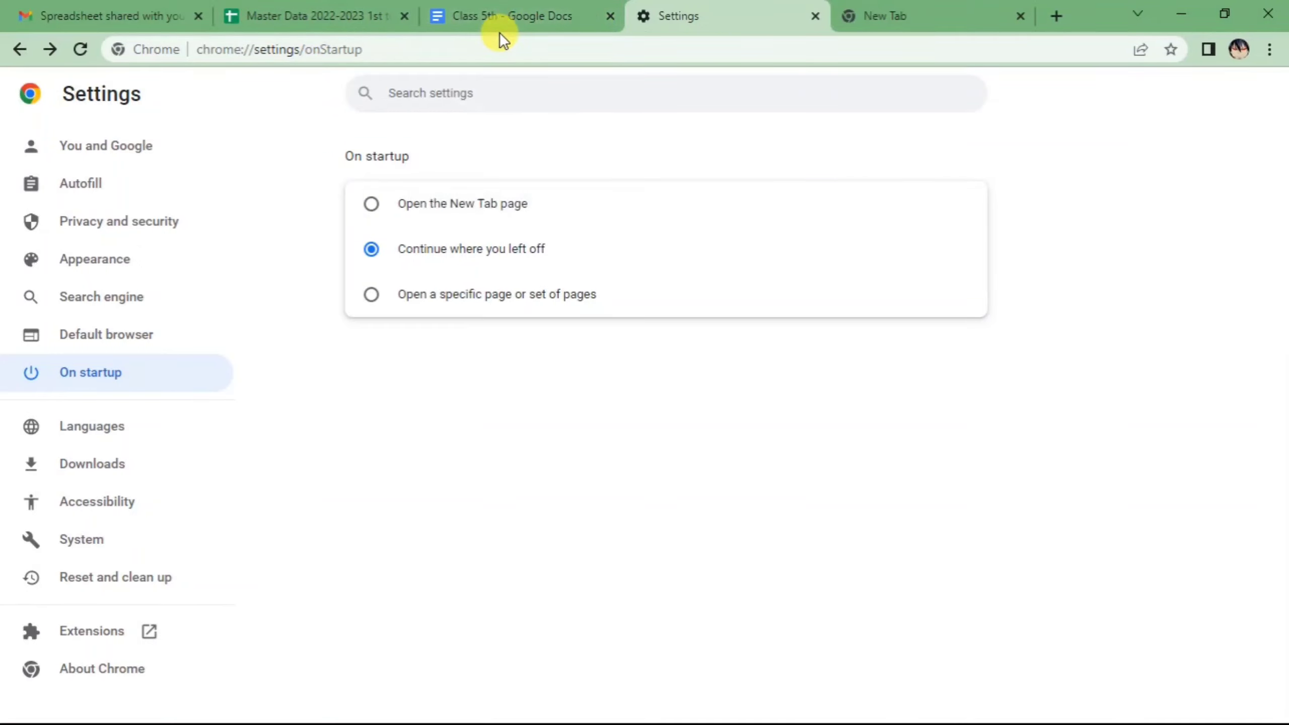
{"action": "left_click", "coordinate": [336, 15]}
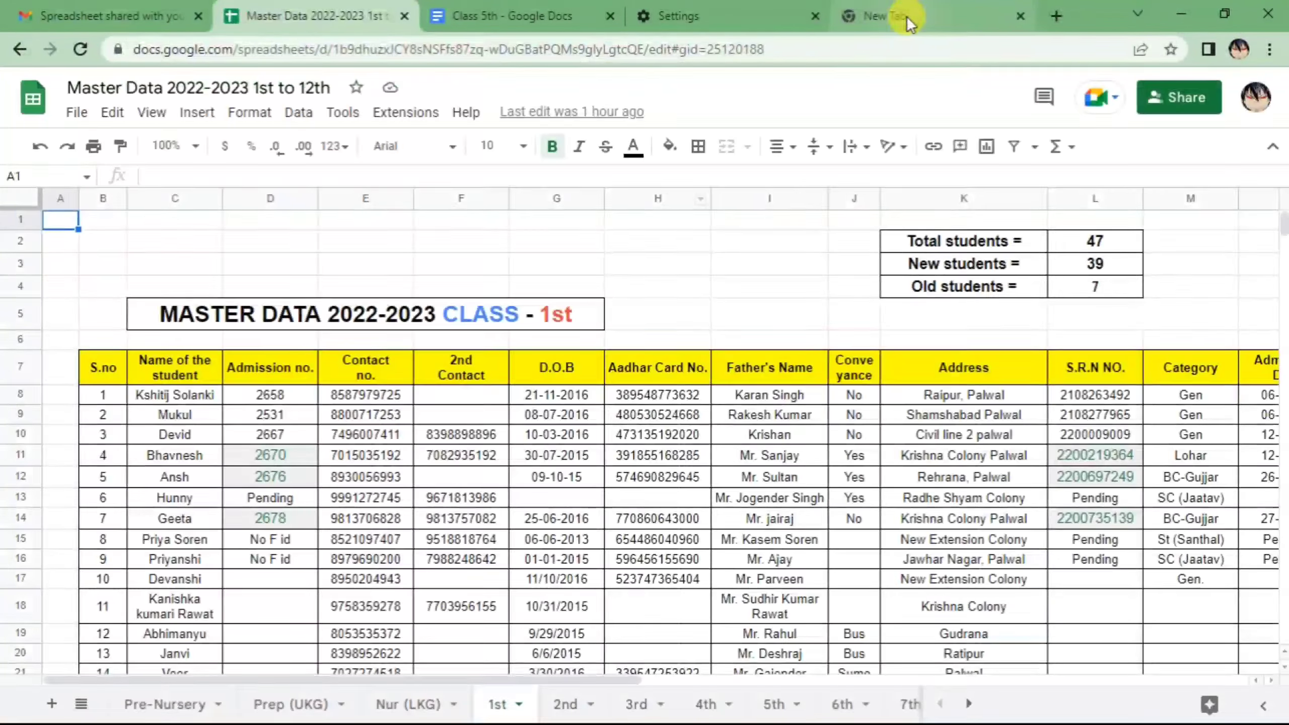
{"action": "left_click", "coordinate": [908, 19]}
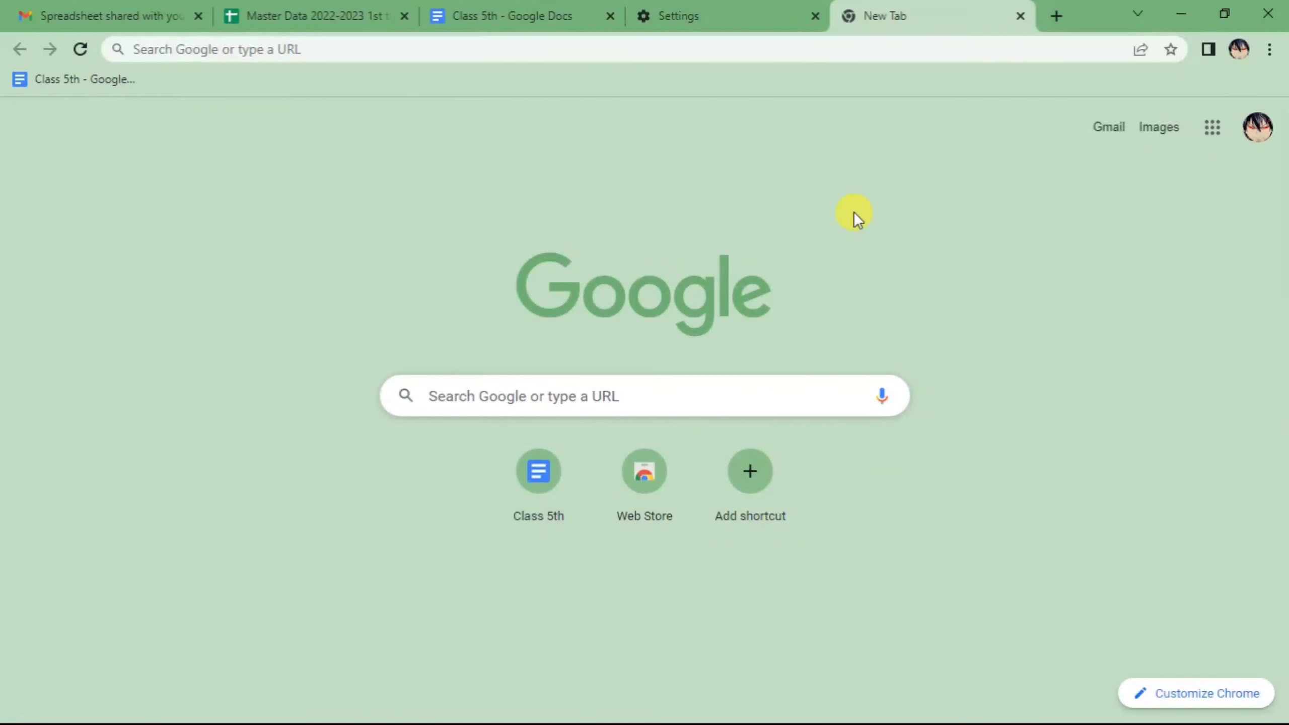
- Select the "Use Alt+tab" tip in the Excel list and alternate between Excel and Chrome, ending in Excel
{"action": "key", "text": "alt+Tab"}
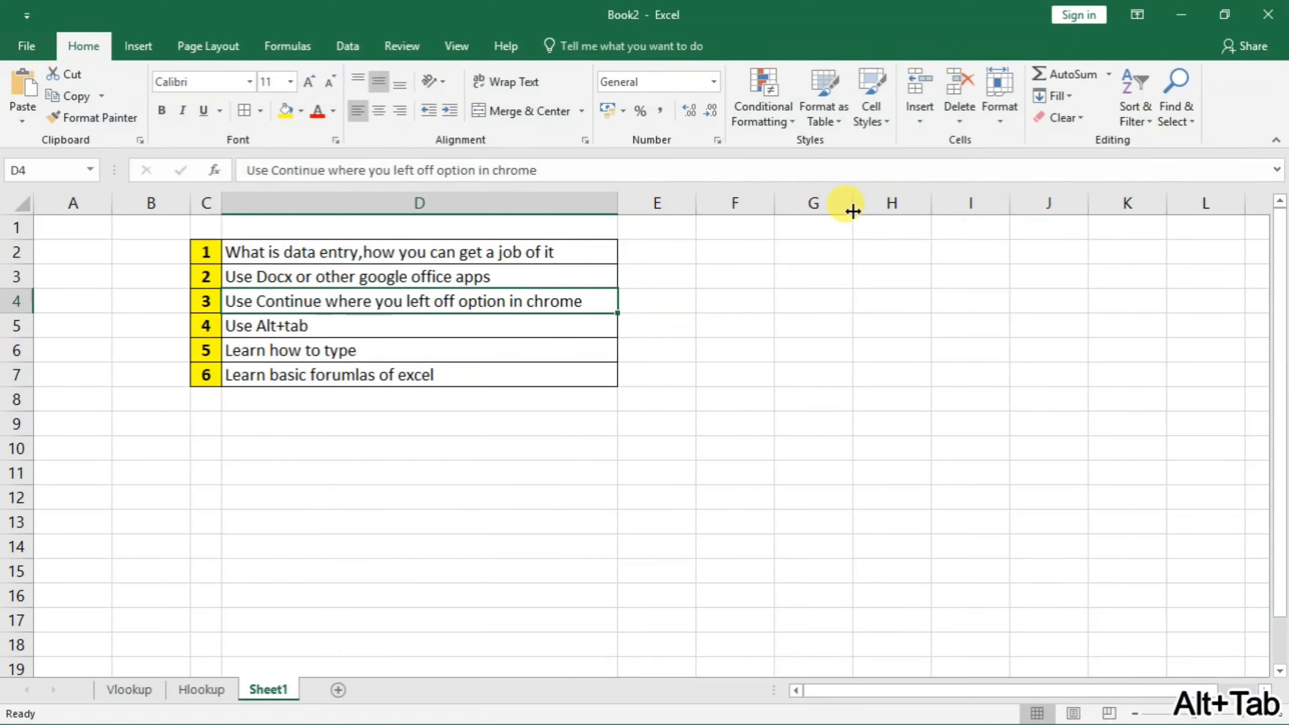
{"action": "left_click", "coordinate": [579, 327]}
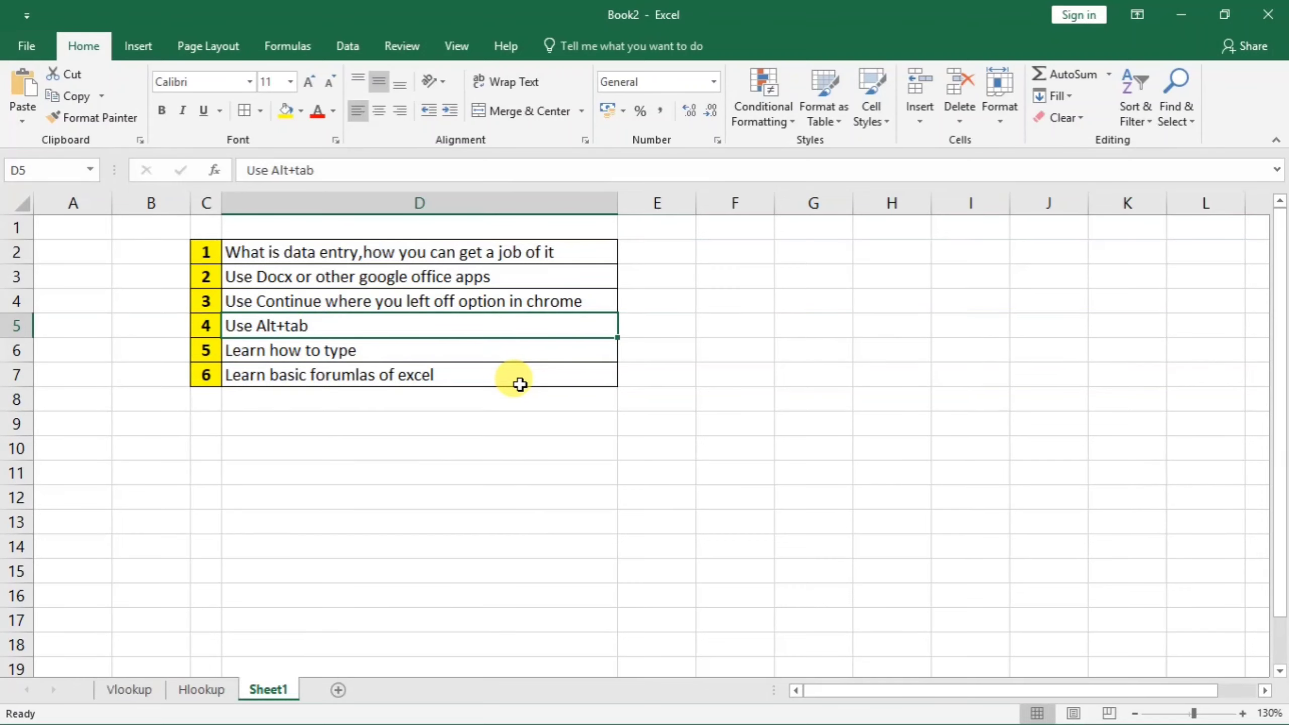
{"action": "key", "text": "alt+Tab"}
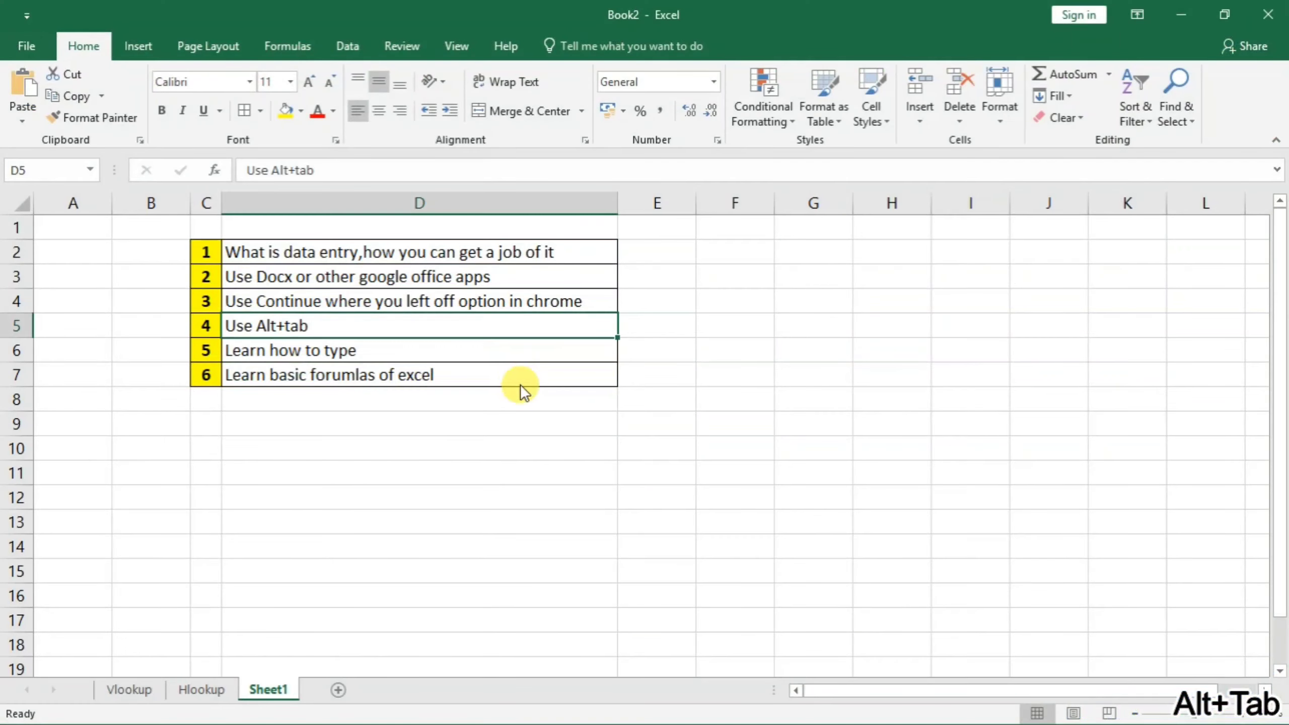
{"action": "key", "text": "alt+Tab"}
{"action": "key", "text": "alt+Tab"}
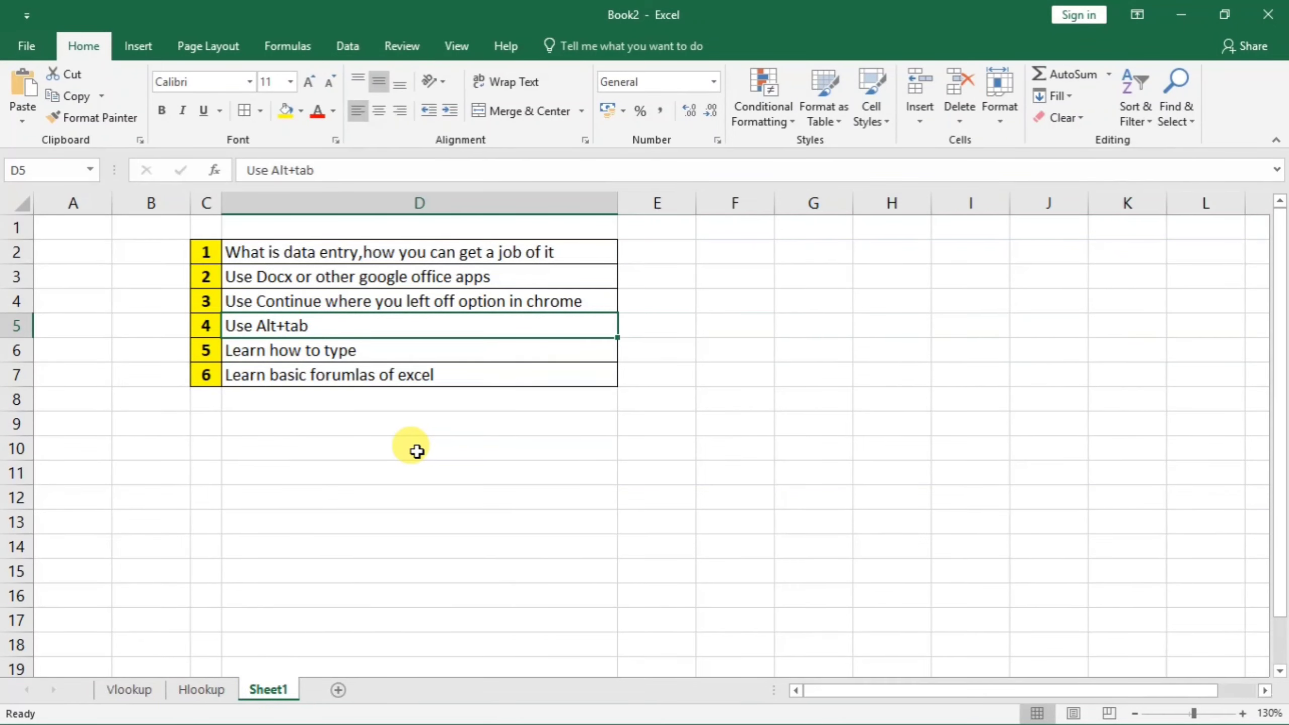
{"action": "key", "text": "alt+Tab"}
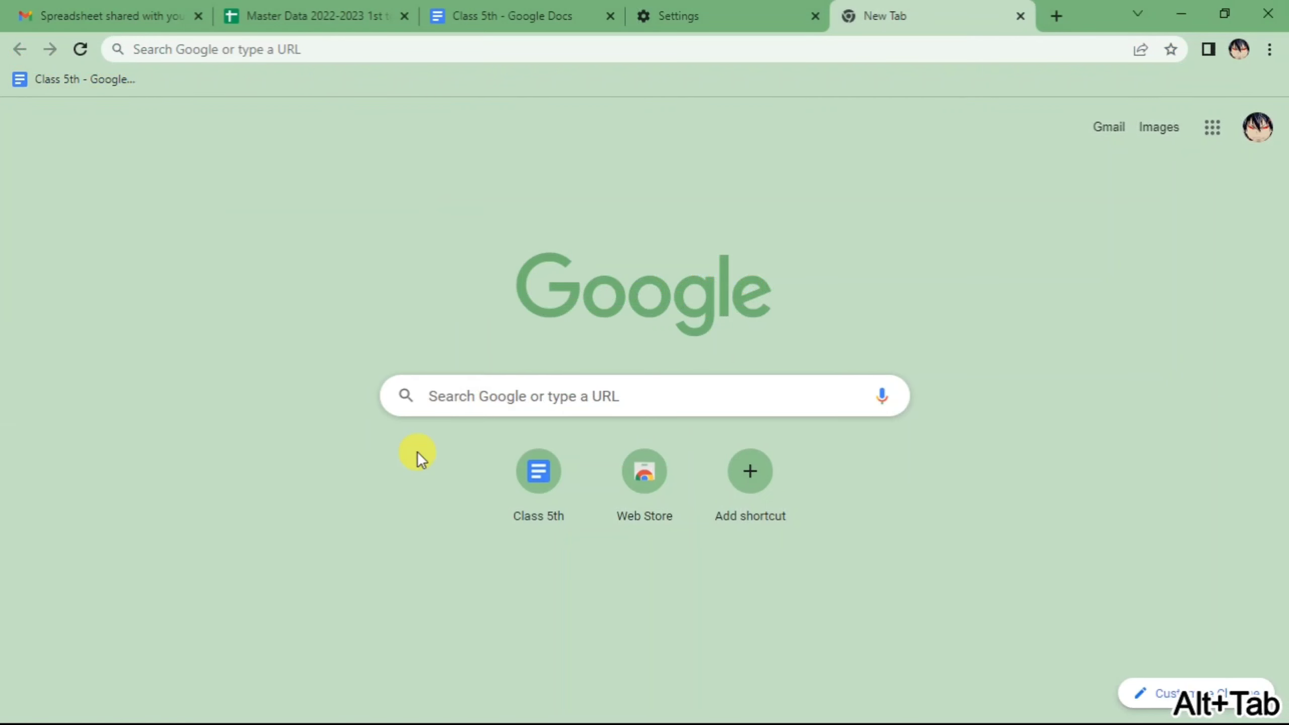
{"action": "key", "text": "alt+Tab"}
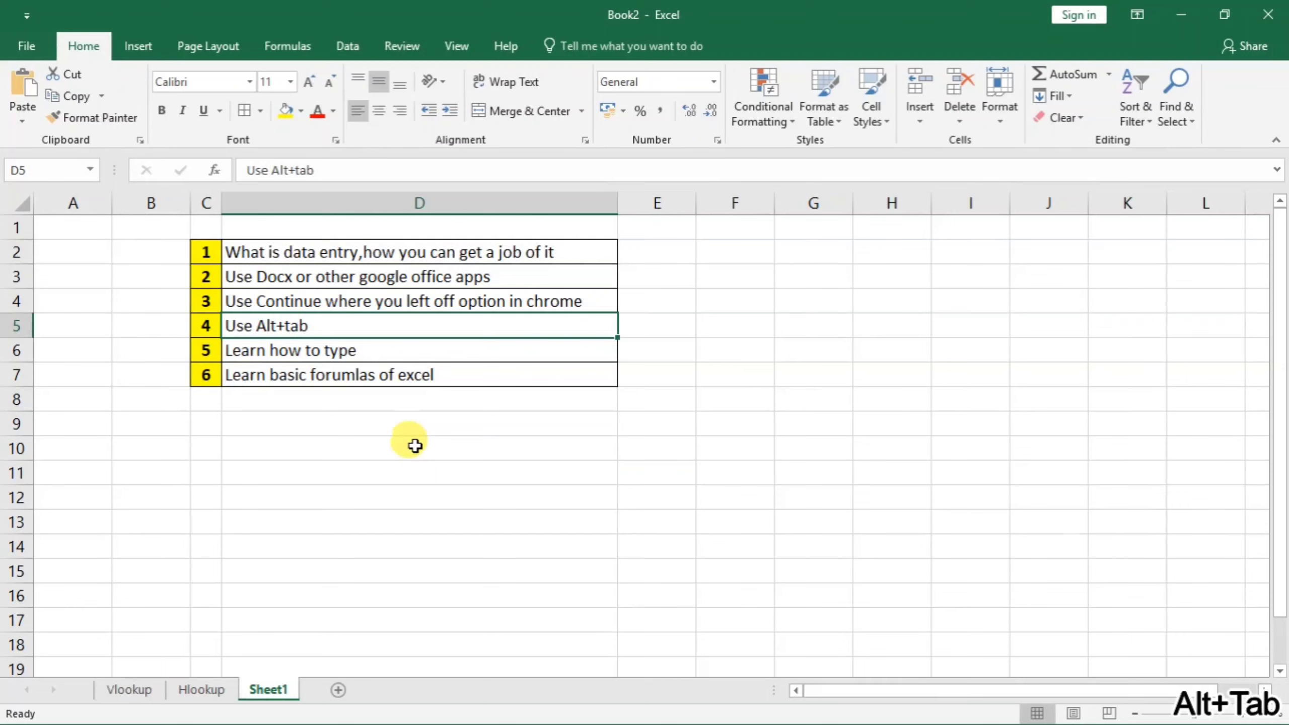
- Select tips 5 and 6 in the Excel list and view the Hlookup and Vlookup example sheets
{"action": "left_click", "coordinate": [489, 348]}
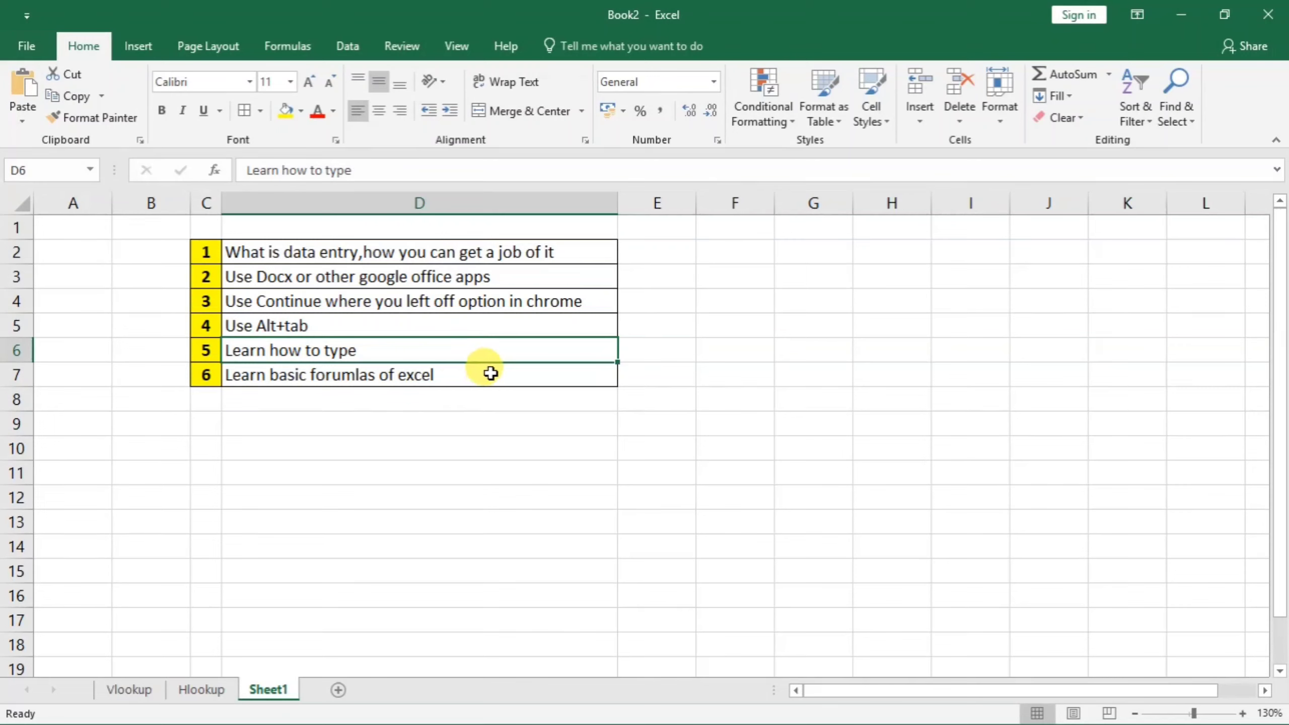
{"action": "left_click", "coordinate": [491, 374]}
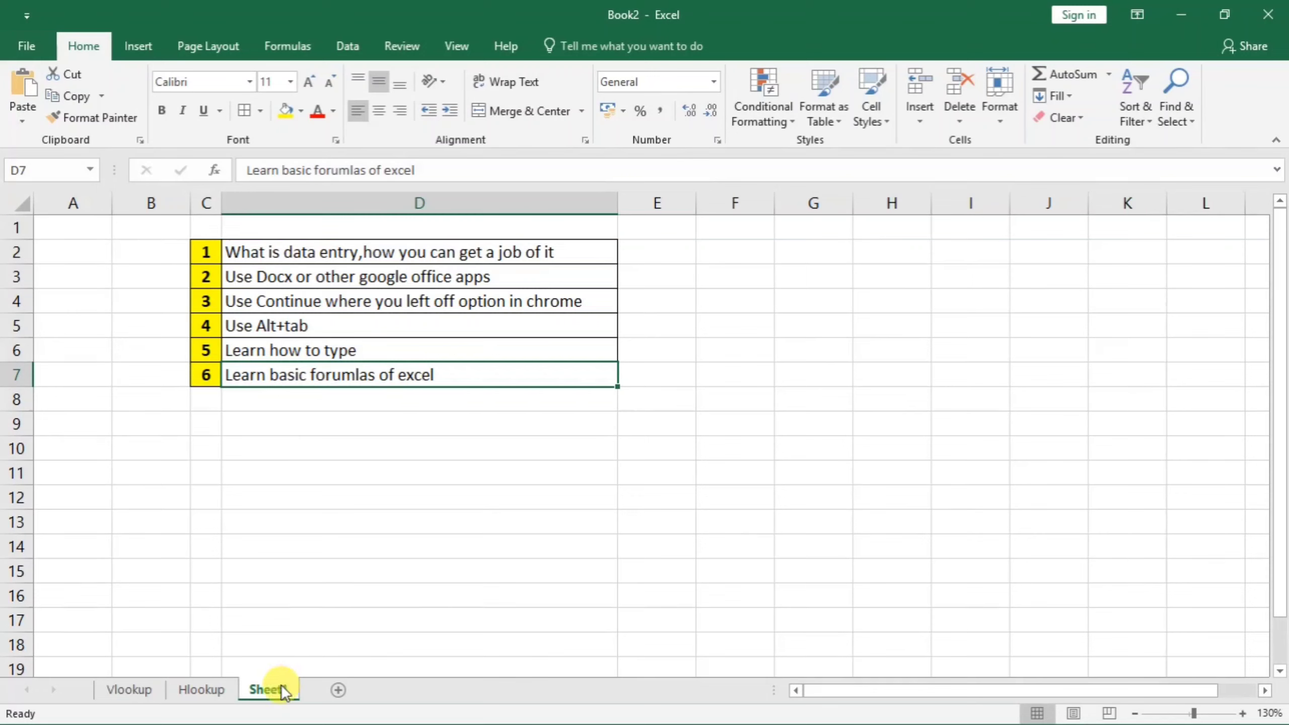
{"action": "left_click", "coordinate": [210, 697]}
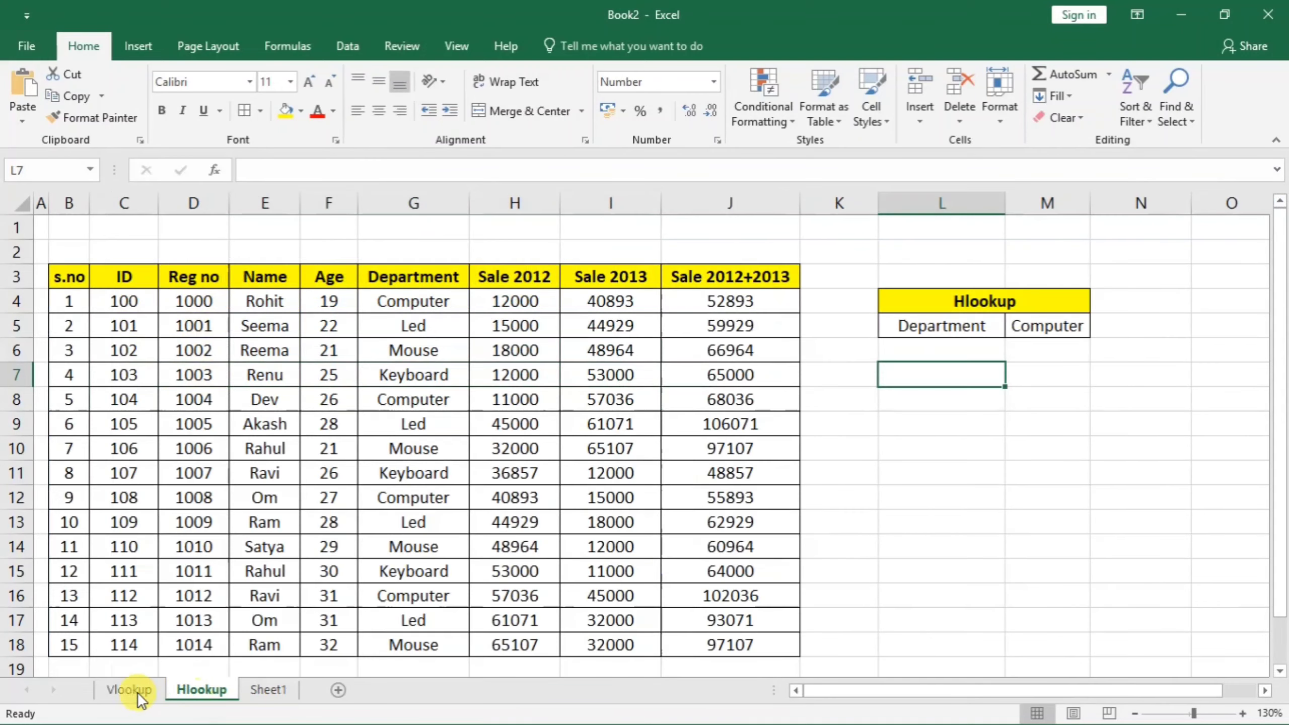
{"action": "left_click", "coordinate": [122, 690]}
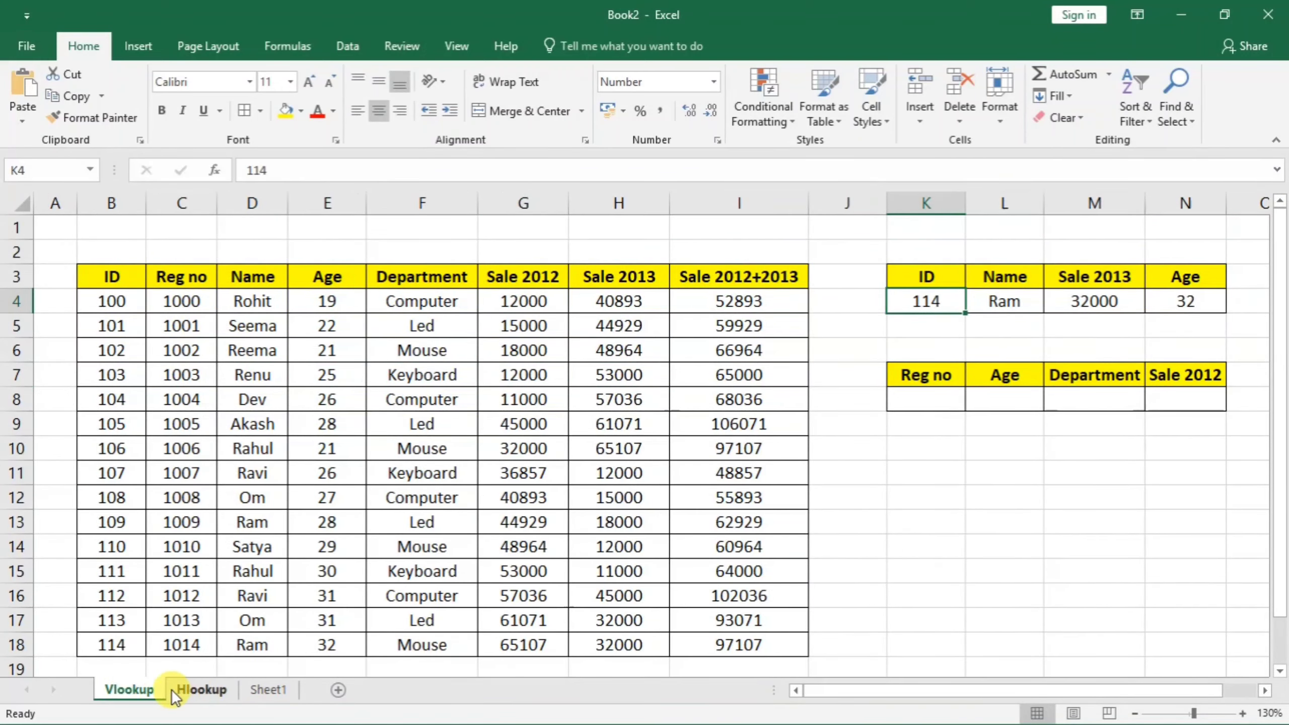
{"action": "left_click", "coordinate": [172, 689]}
{"action": "left_click", "coordinate": [124, 689]}
- Switch to the Master Data 2022-2023 spreadsheet in Chrome and examine the rows and columns of the class 1st student table
{"action": "key", "text": "alt+Tab"}
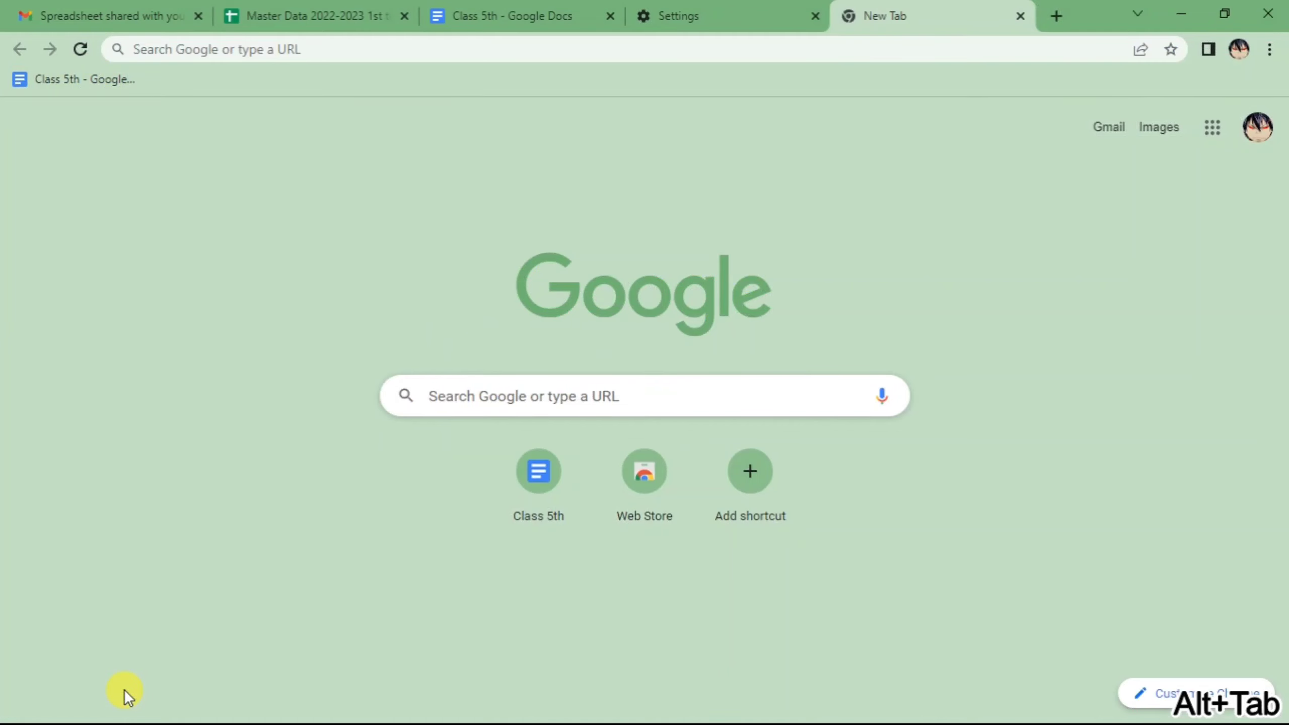
{"action": "left_click", "coordinate": [299, 13]}
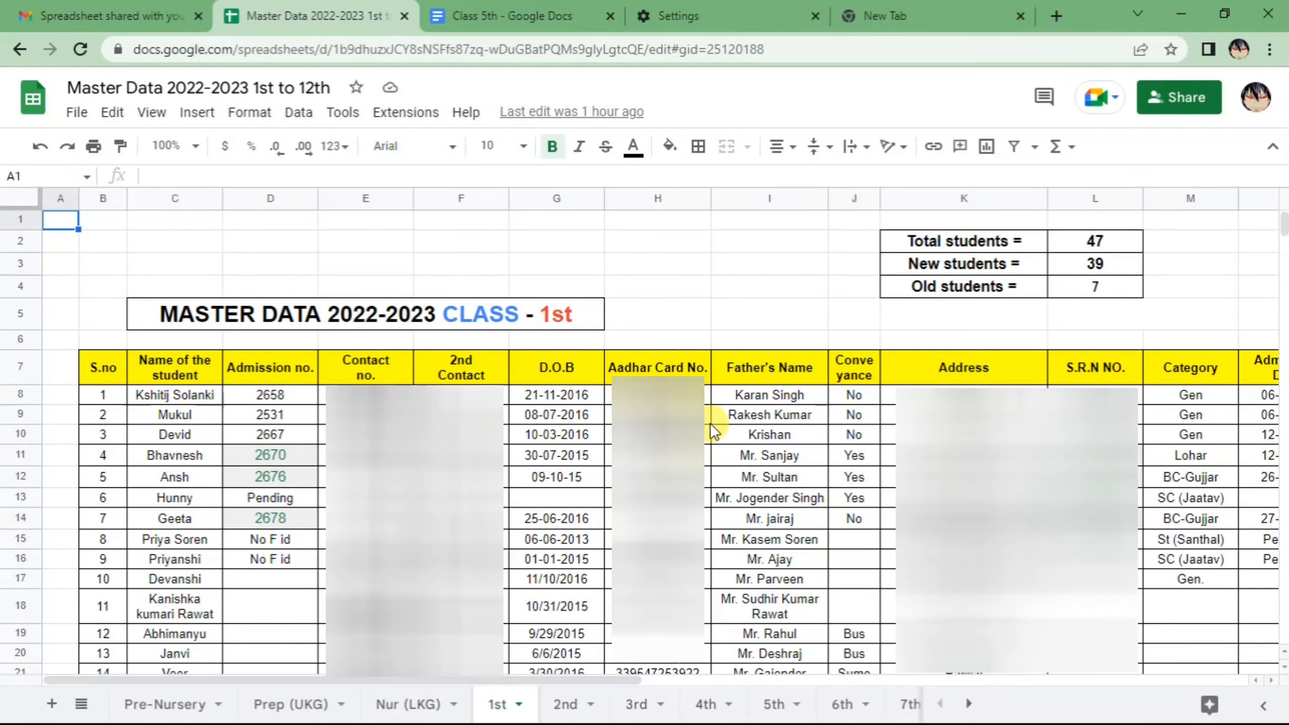
{"action": "scroll", "coordinate": [730, 421], "scroll_direction": "down", "scroll_amount": 1}
{"action": "scroll", "coordinate": [729, 414], "scroll_direction": "down", "scroll_amount": 10}
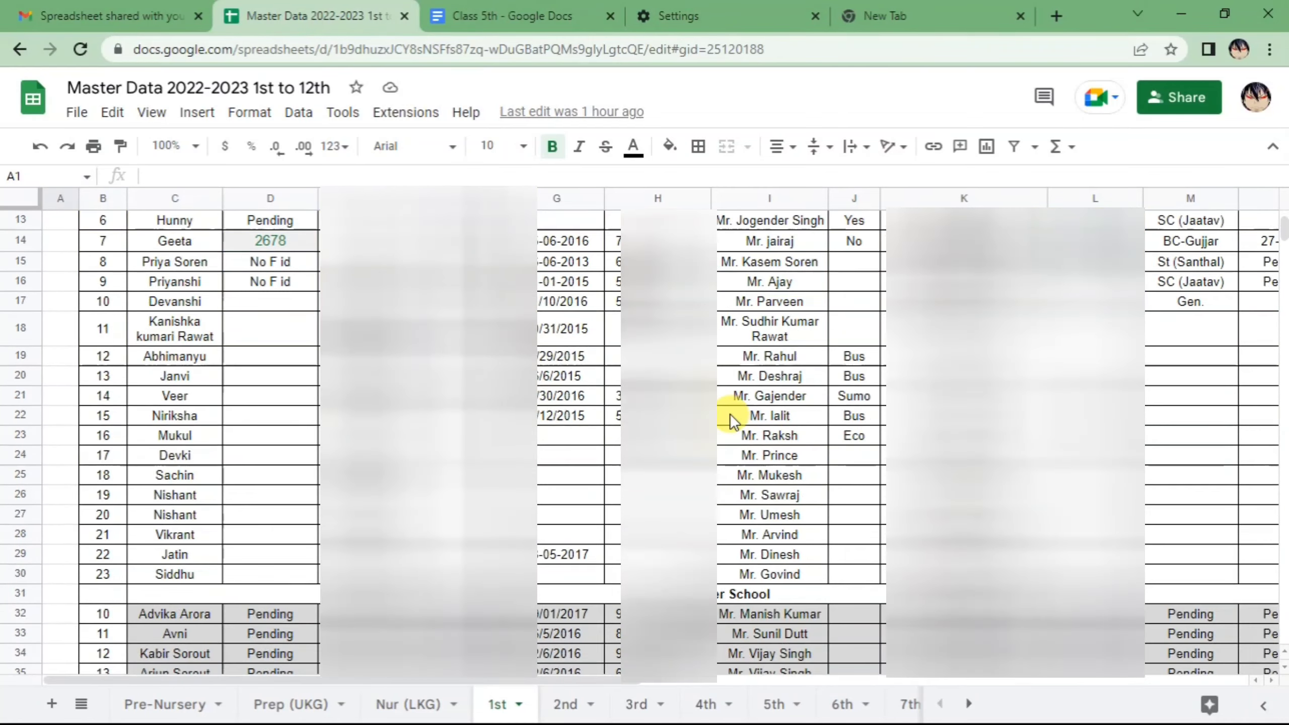
{"action": "scroll", "coordinate": [729, 413], "scroll_direction": "down", "scroll_amount": 3}
{"action": "scroll", "coordinate": [730, 413], "scroll_direction": "up", "scroll_amount": 13}
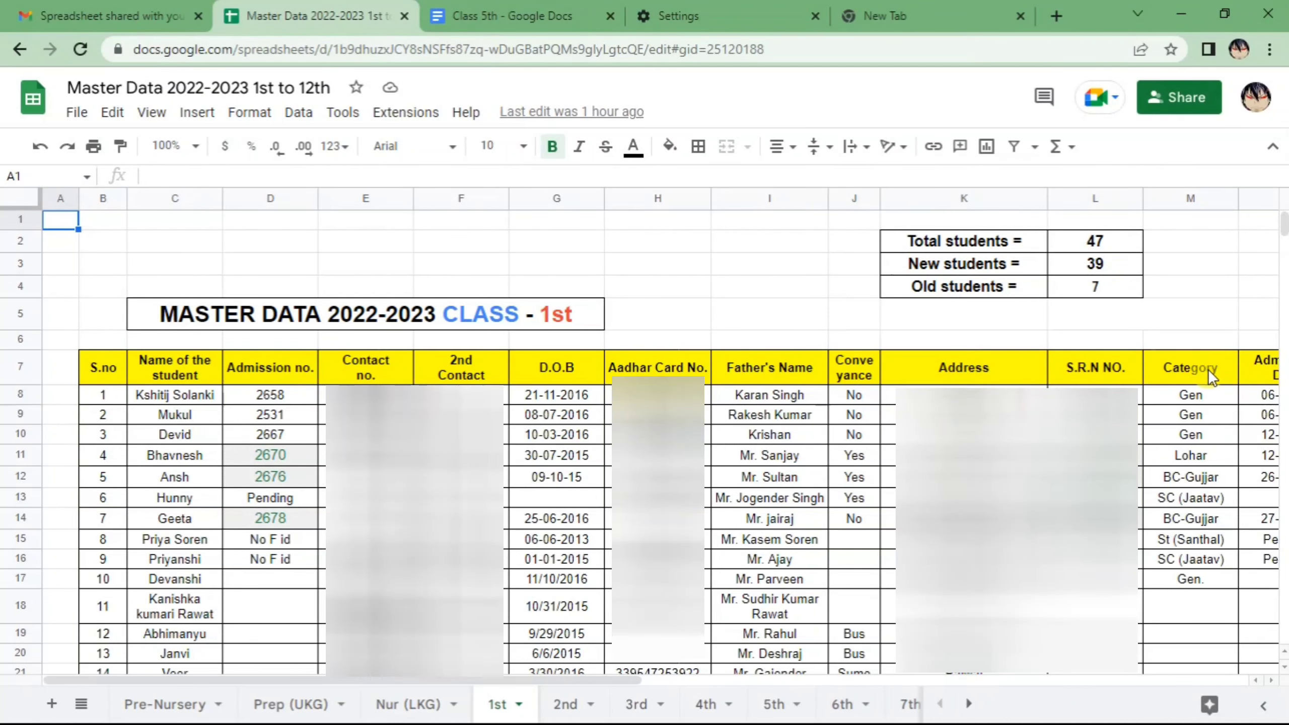
{"action": "left_click_drag", "start_coordinate": [610, 674], "coordinate": [726, 677]}
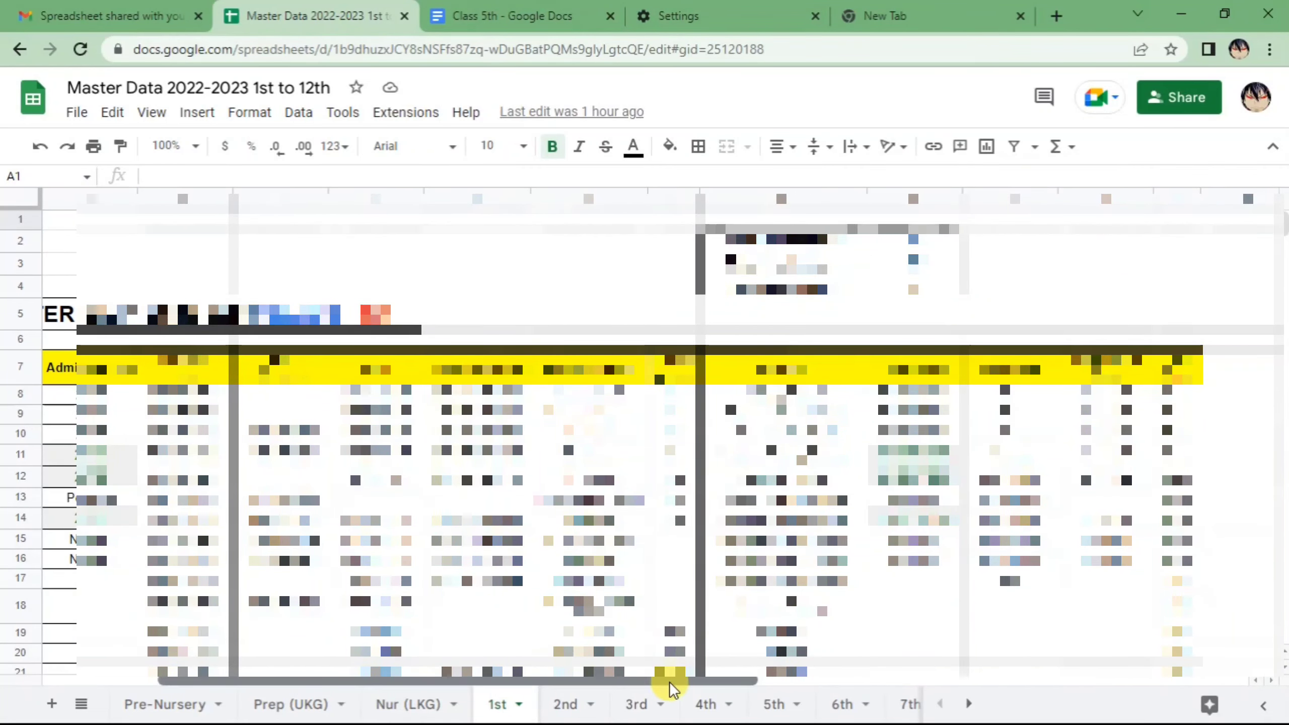
- Return to the first columns of the class 1st sheet and look through the student rows from the header down and back
{"action": "left_click_drag", "start_coordinate": [668, 681], "coordinate": [567, 683]}
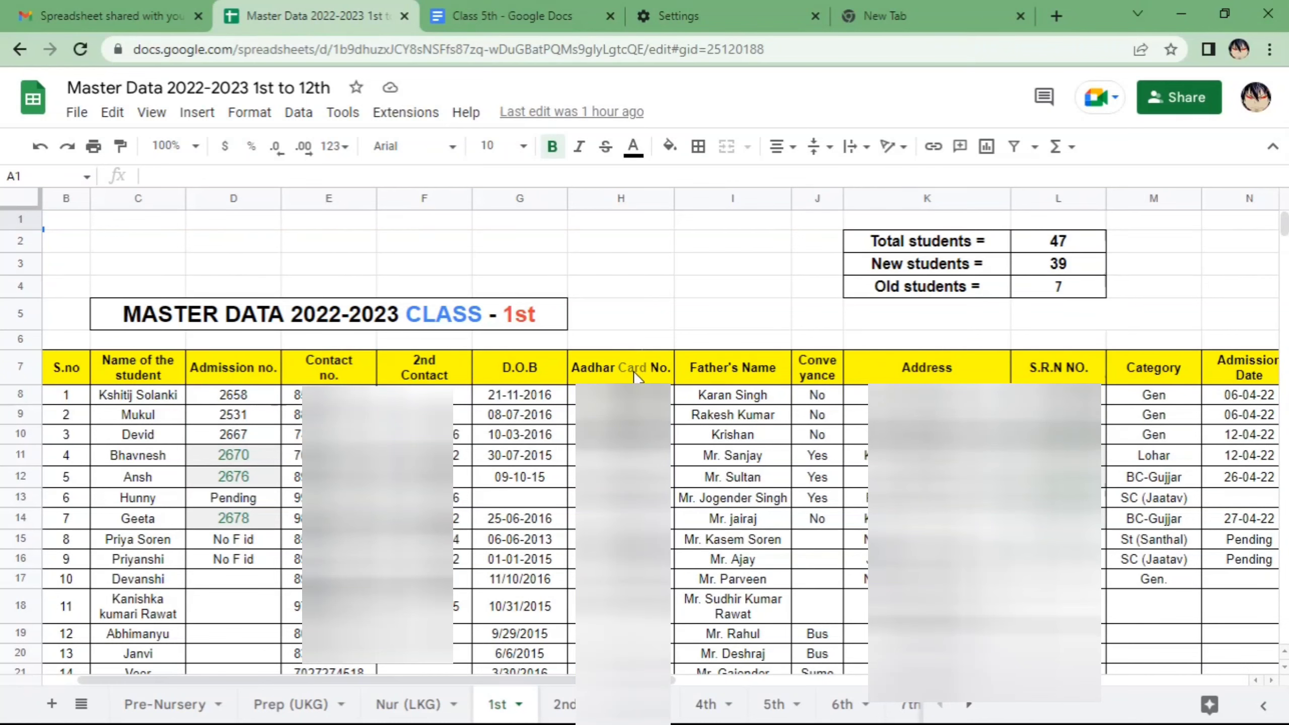
{"action": "scroll", "coordinate": [284, 508], "scroll_direction": "down", "scroll_amount": 3}
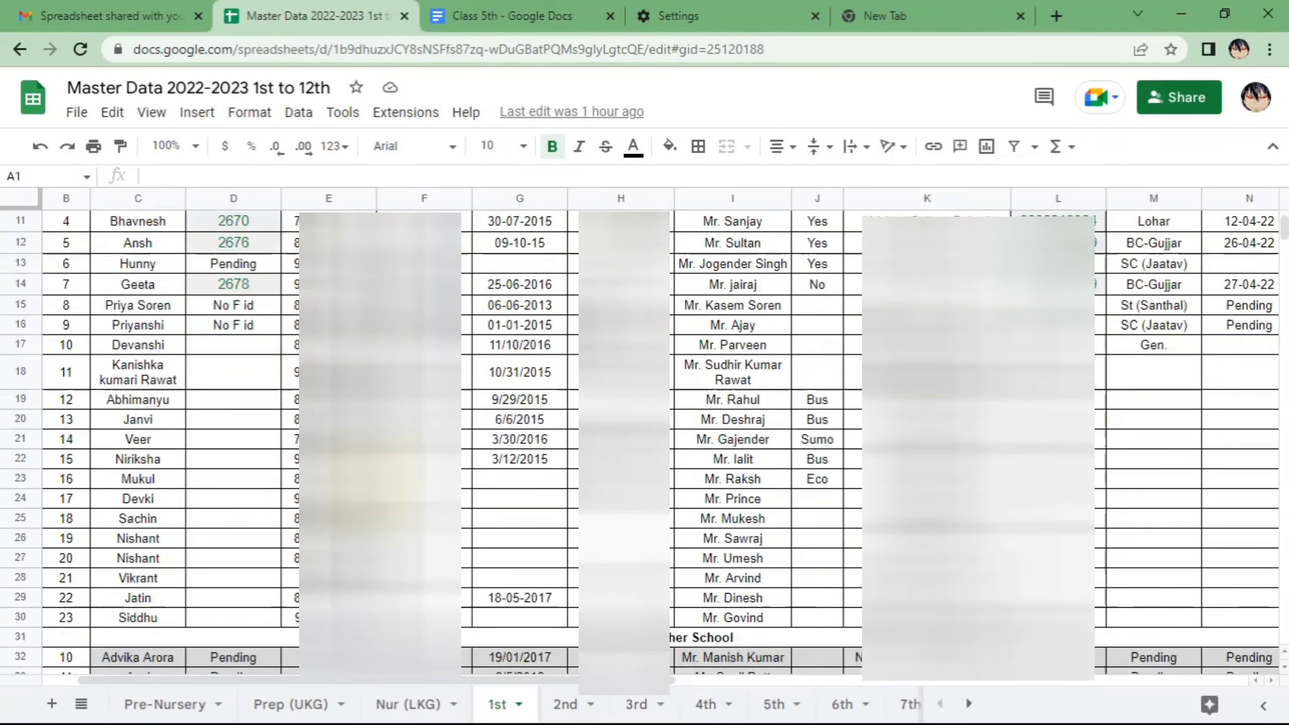
{"action": "scroll", "coordinate": [559, 397], "scroll_direction": "down", "scroll_amount": 3}
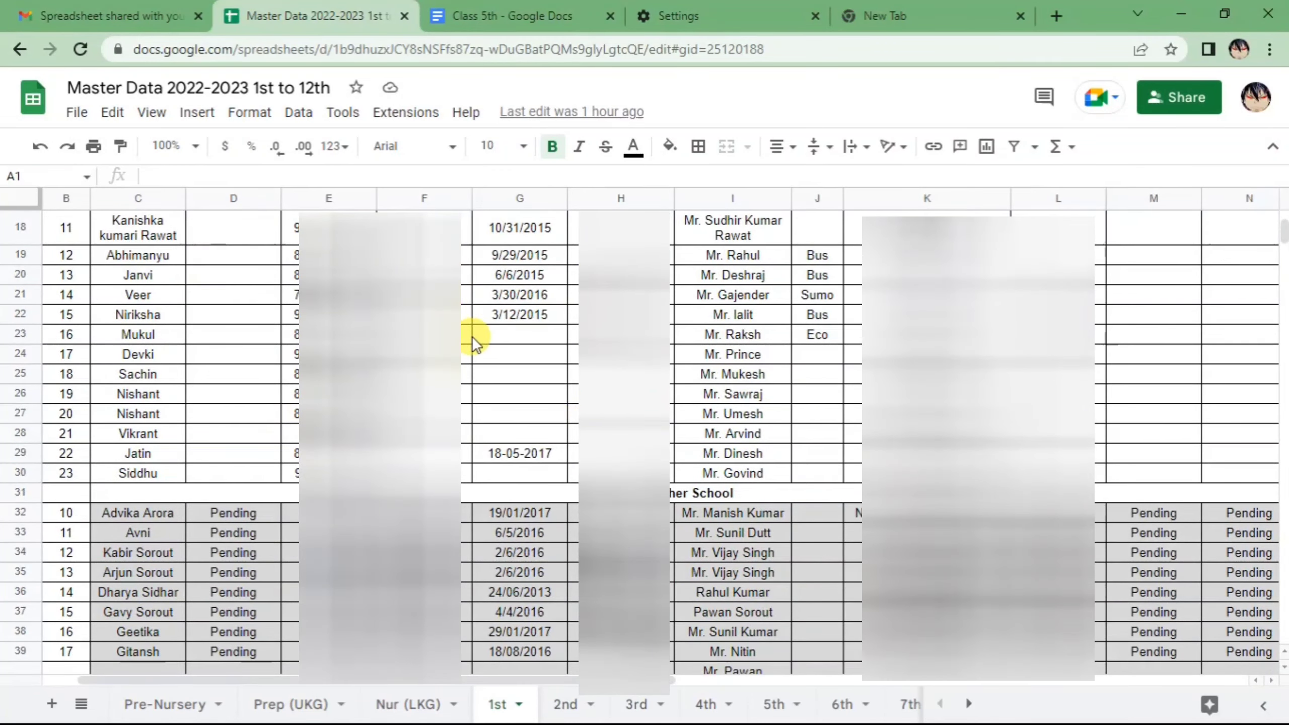
{"action": "scroll", "coordinate": [471, 337], "scroll_direction": "up", "scroll_amount": 4}
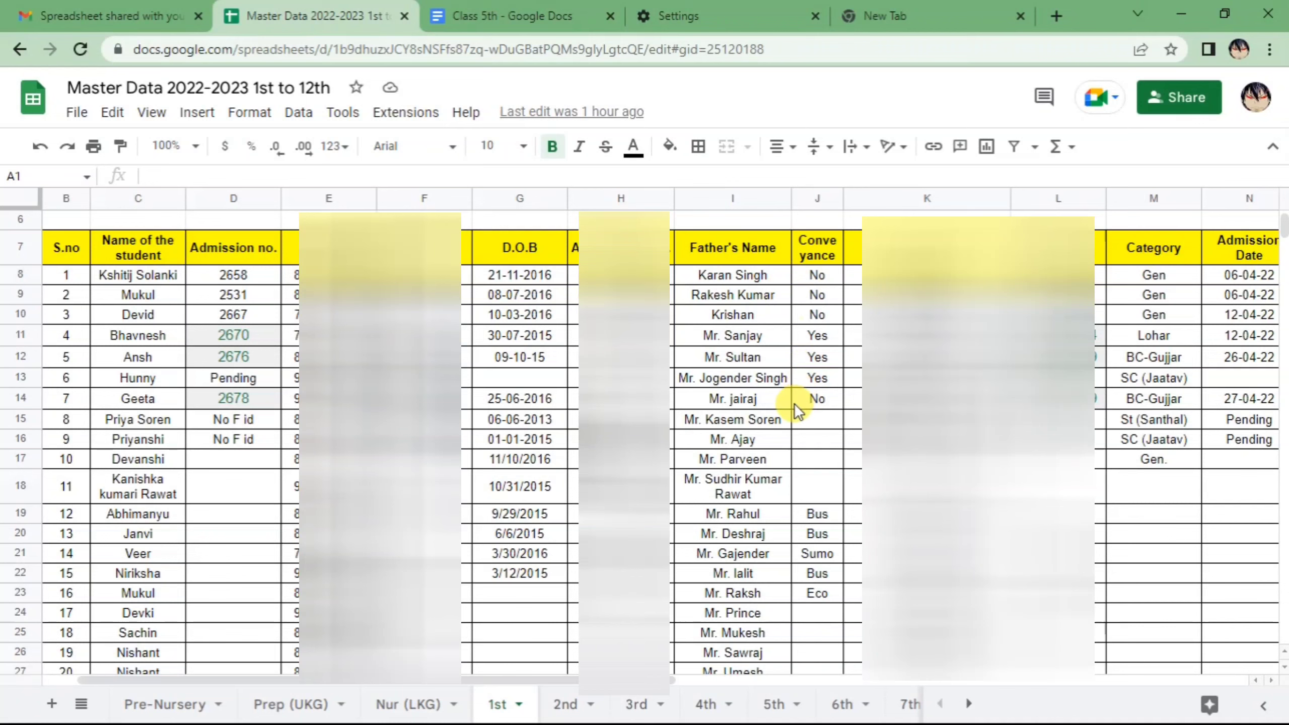
{"action": "scroll", "coordinate": [796, 409], "scroll_direction": "up", "scroll_amount": 2}
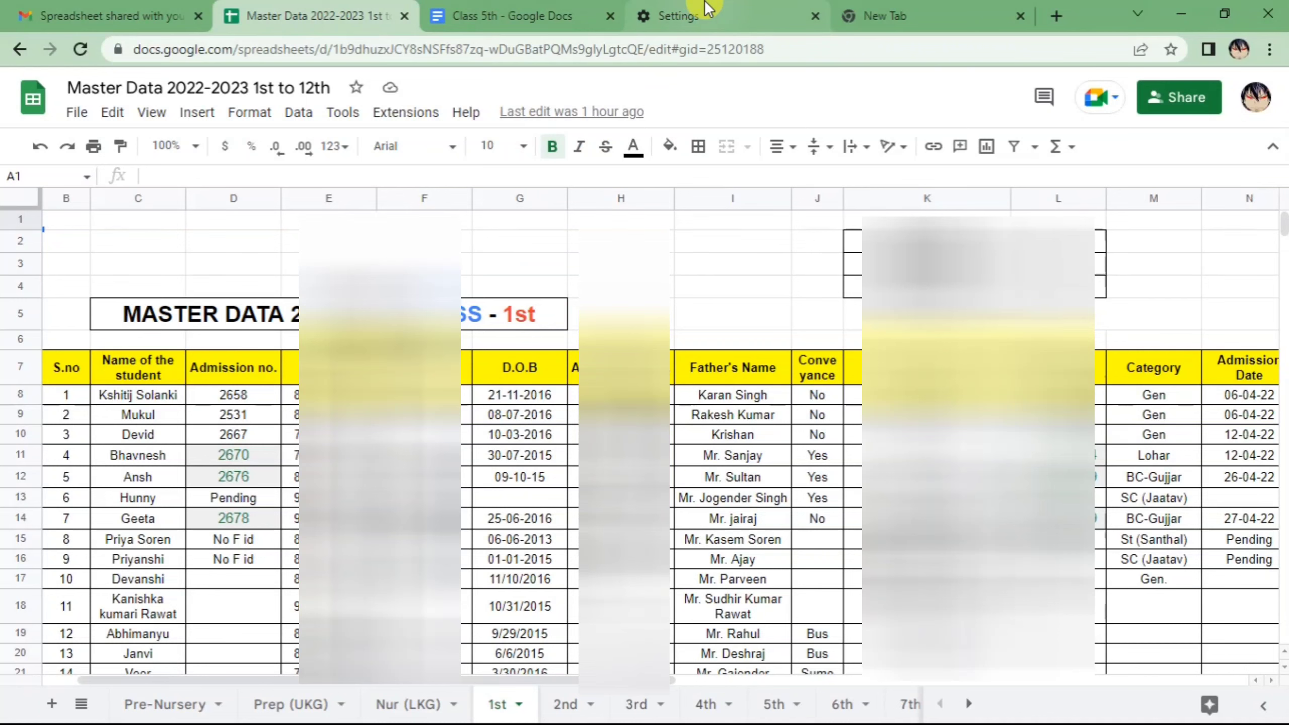
- Bookmark the Class 5th Google Docs document in the Bookmarks bar folder
{"action": "left_click", "coordinate": [500, 10]}
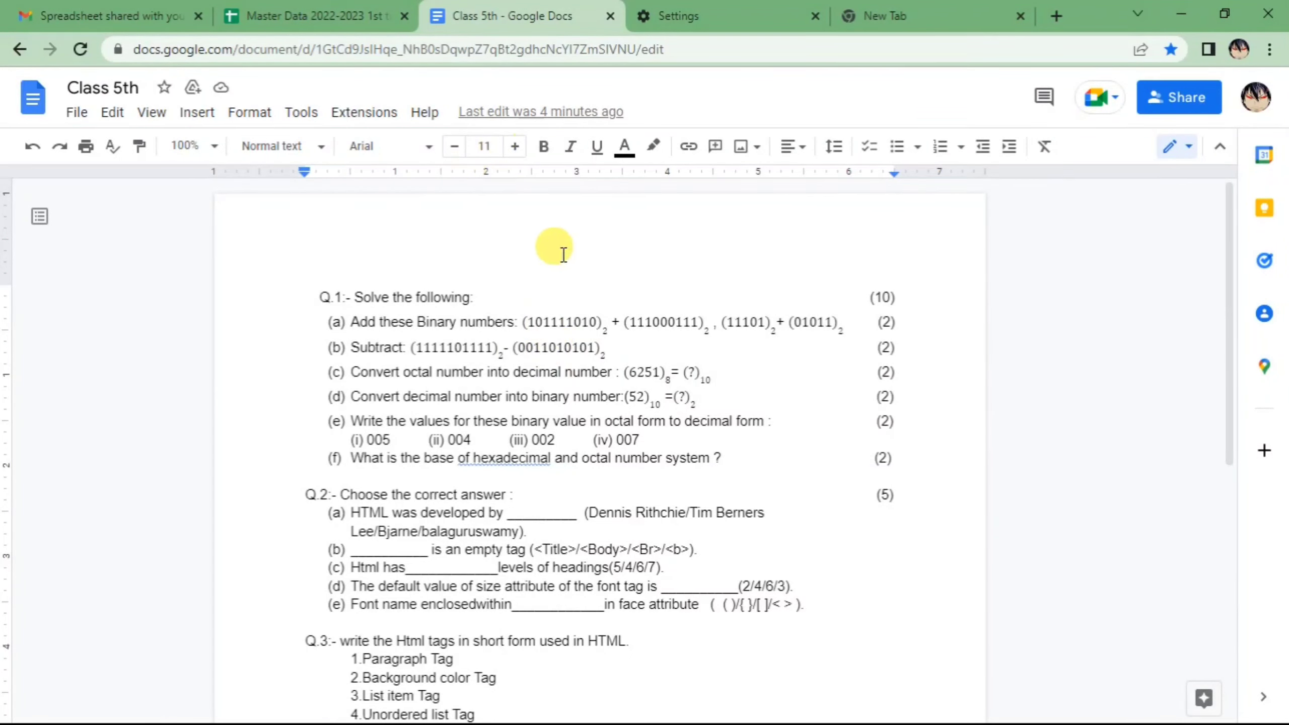
{"action": "left_click", "coordinate": [863, 23]}
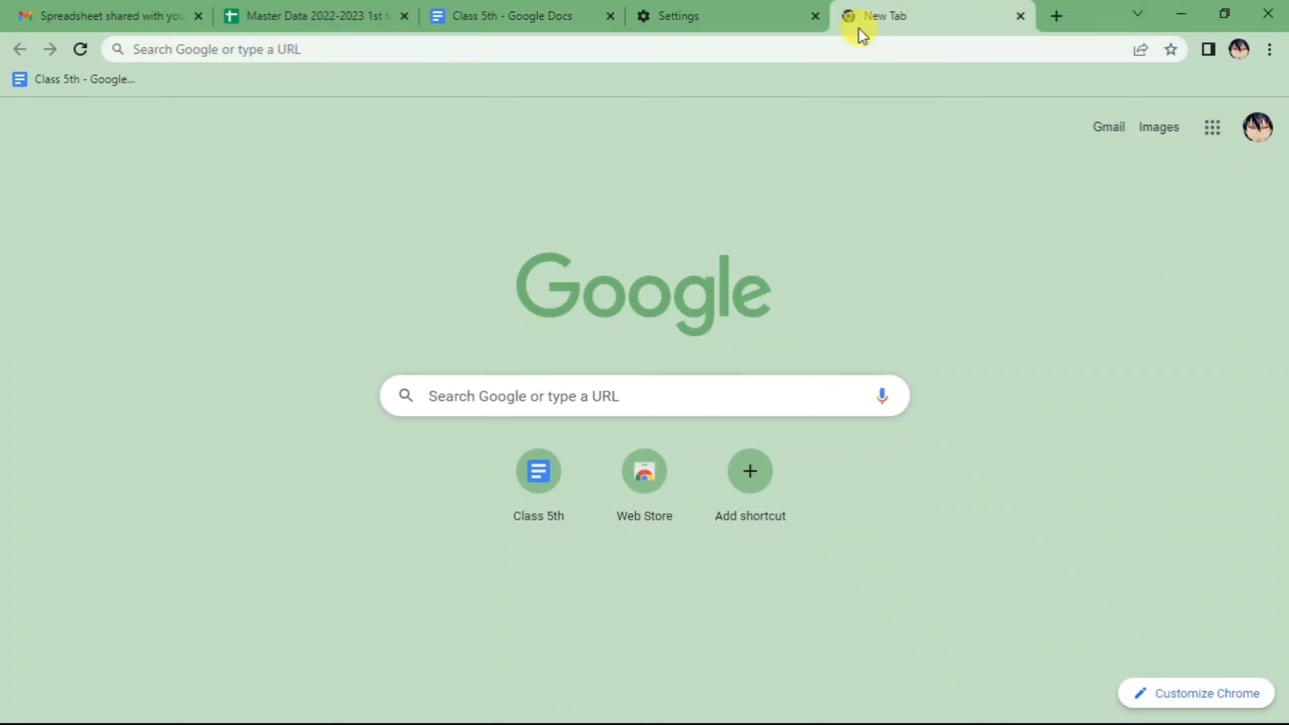
{"action": "left_click", "coordinate": [513, 20]}
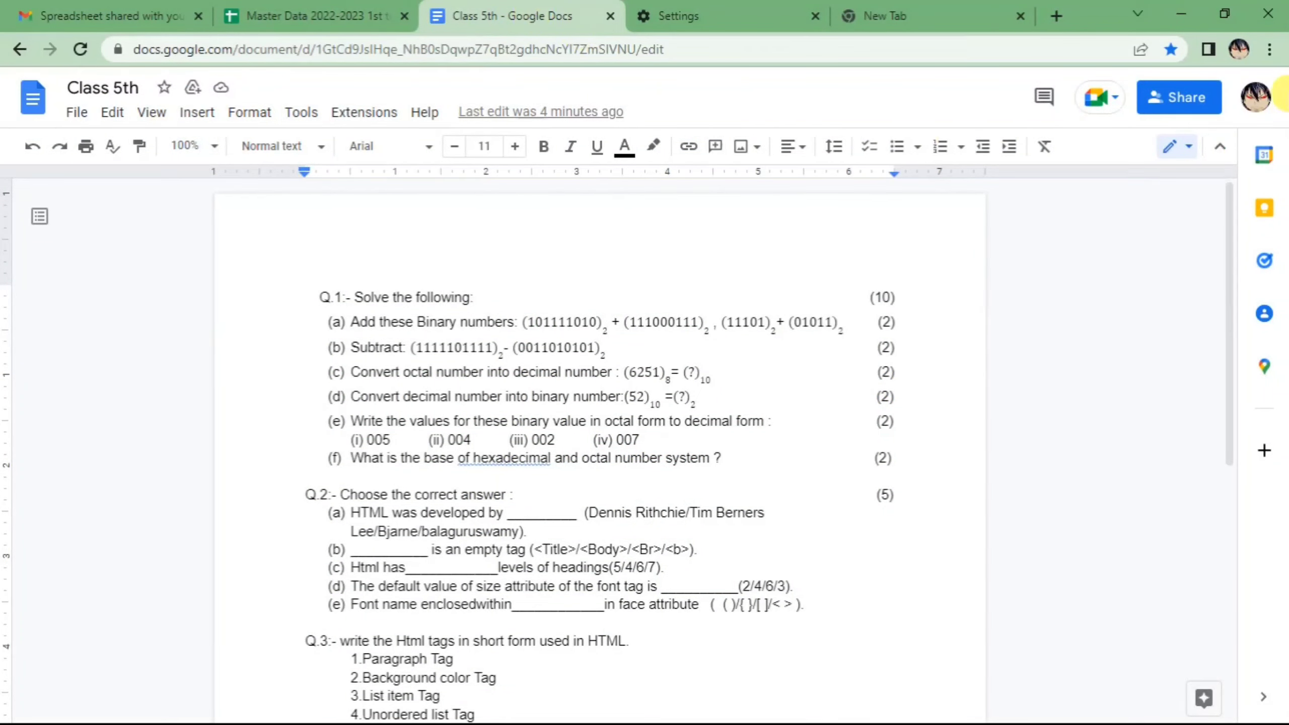
{"action": "left_click", "coordinate": [1269, 51]}
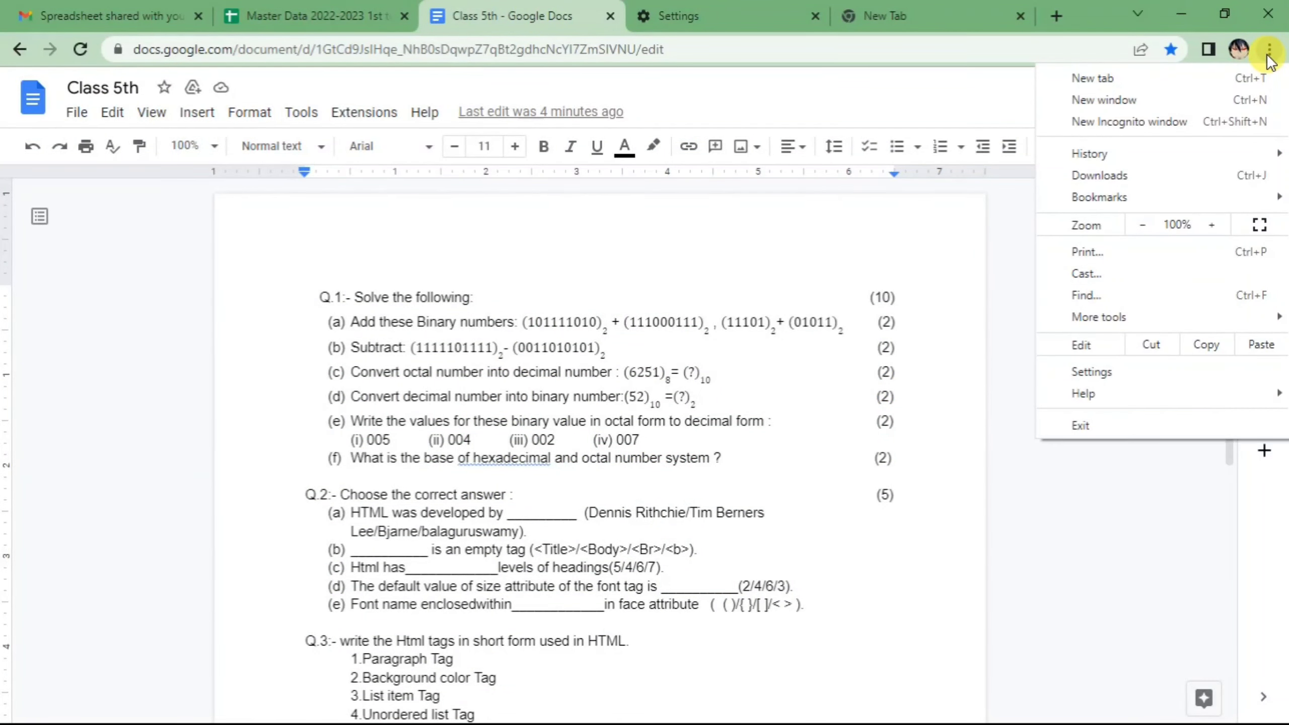
{"action": "mouse_move", "coordinate": [1154, 194]}
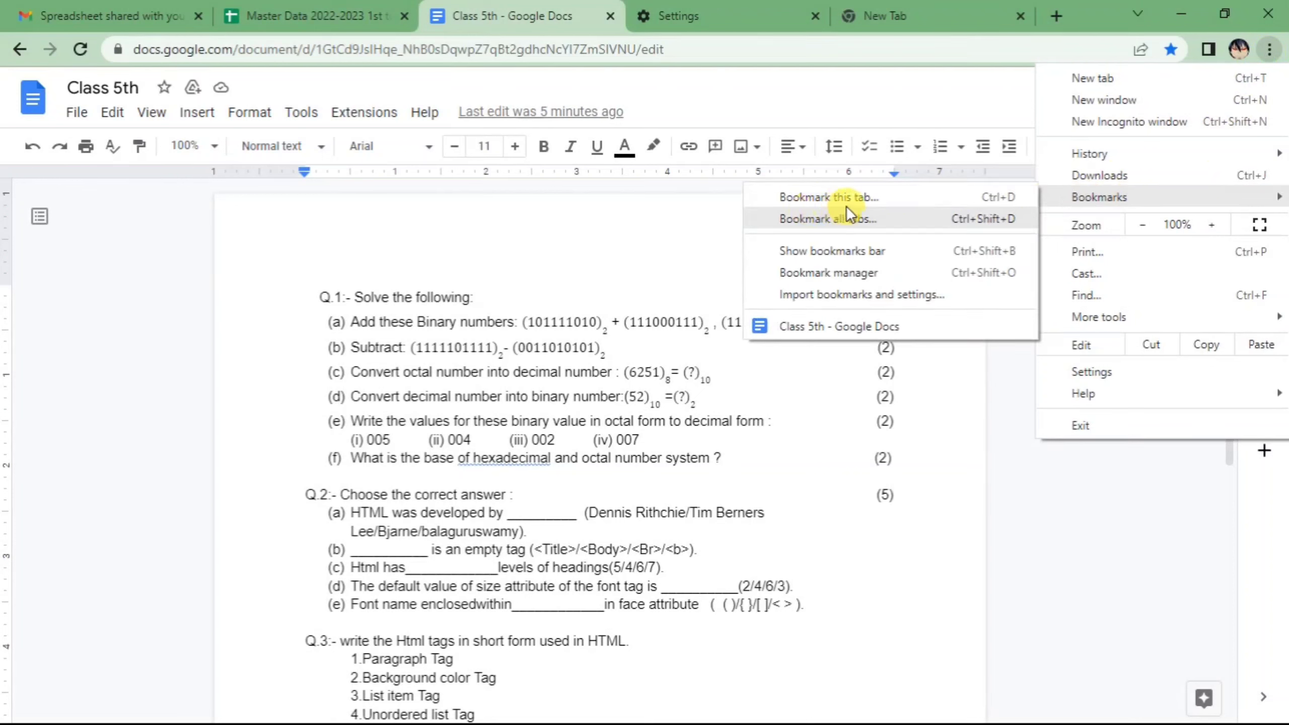
{"action": "left_click", "coordinate": [928, 203]}
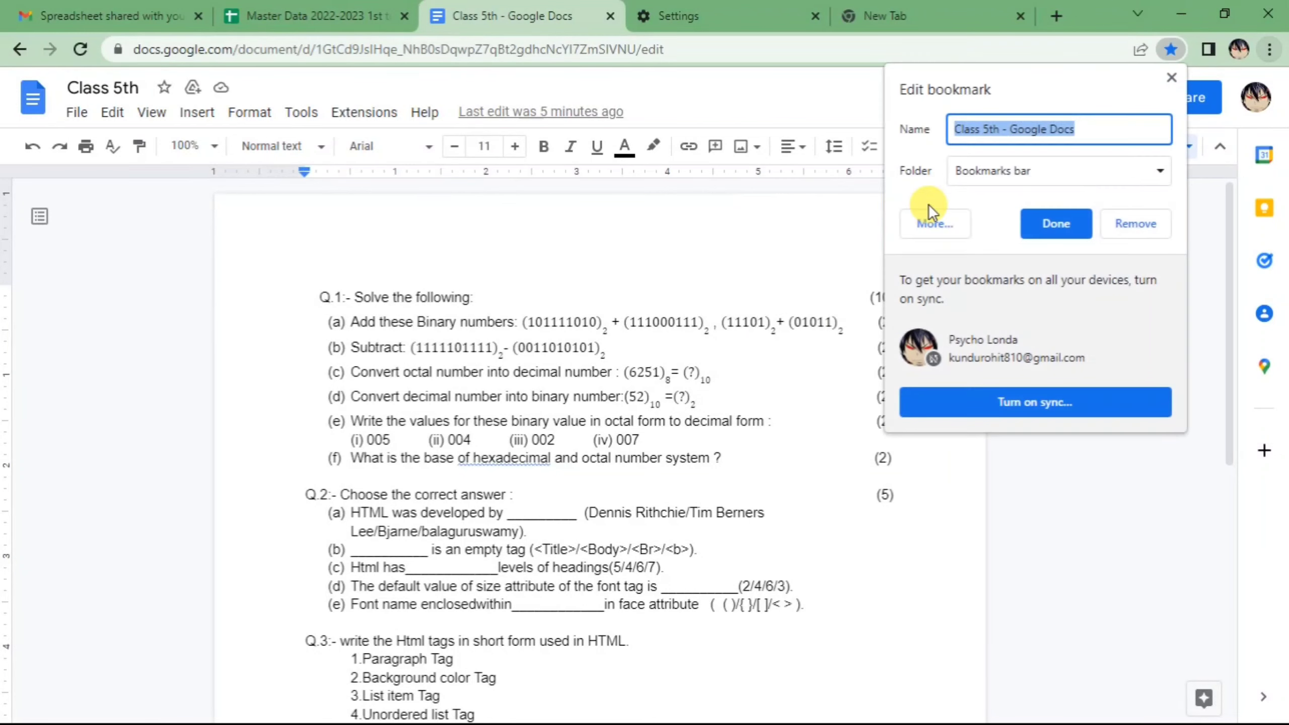
{"action": "left_click", "coordinate": [1057, 230]}
- Compare the new tab page with the Class 5th document and load the document in the new tab from its bookmark
{"action": "left_click", "coordinate": [957, 7]}
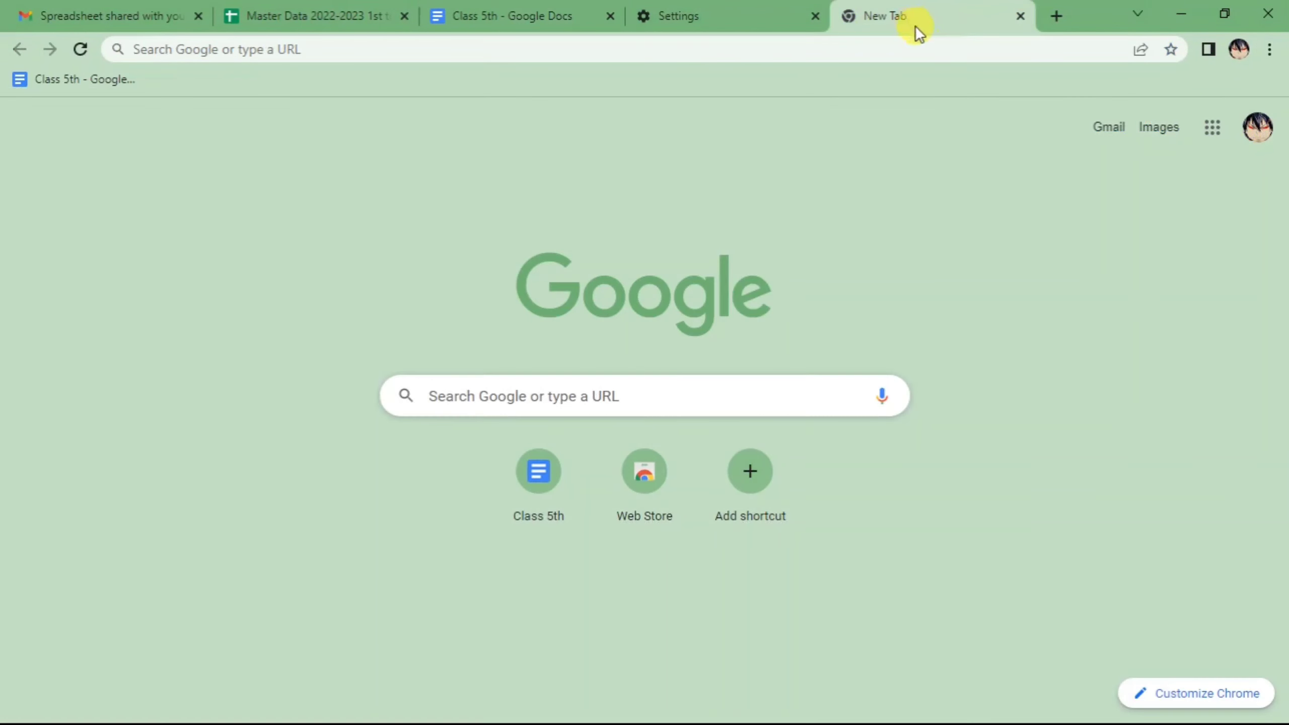
{"action": "left_click", "coordinate": [470, 11]}
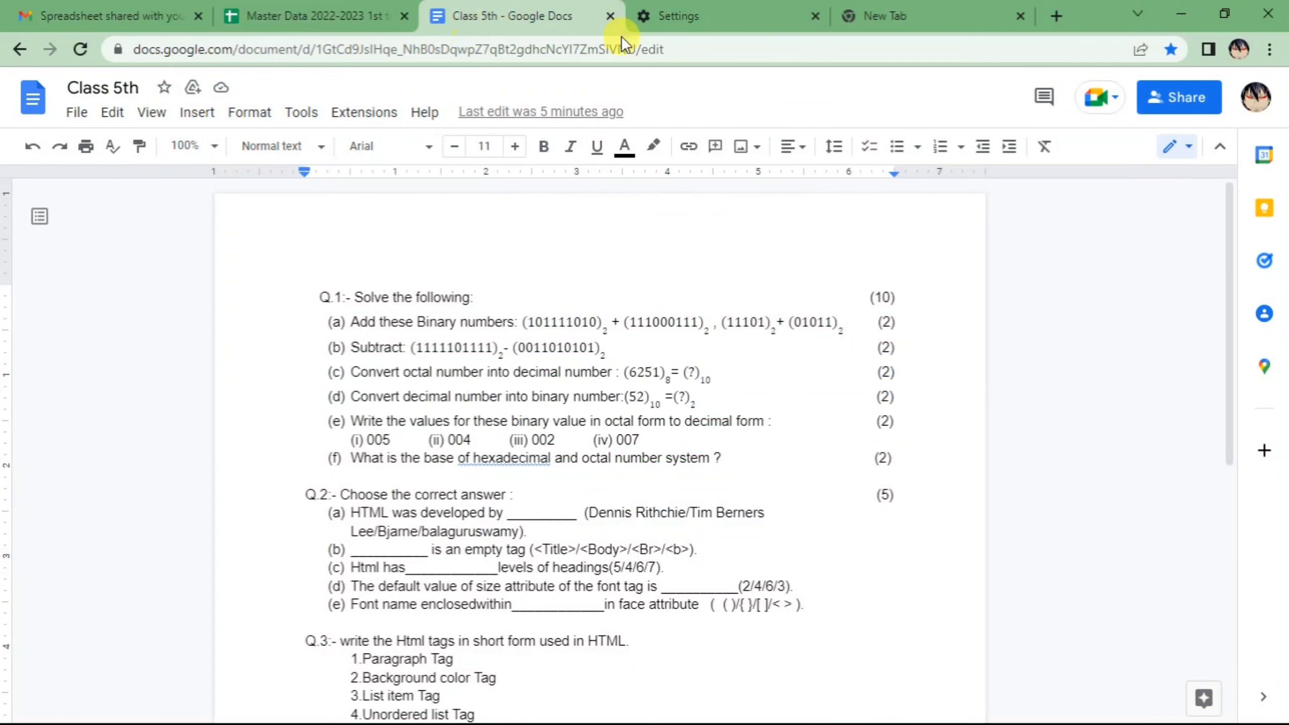
{"action": "left_click", "coordinate": [883, 15]}
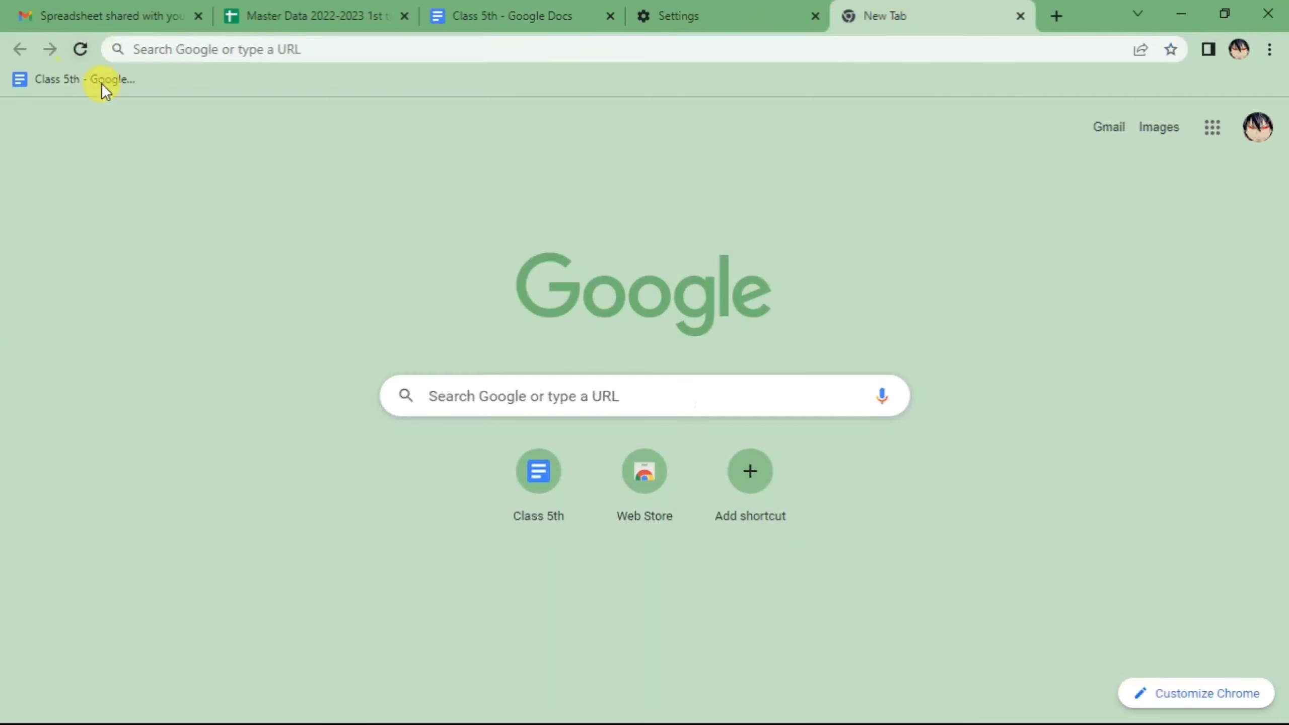
{"action": "left_click", "coordinate": [61, 86]}
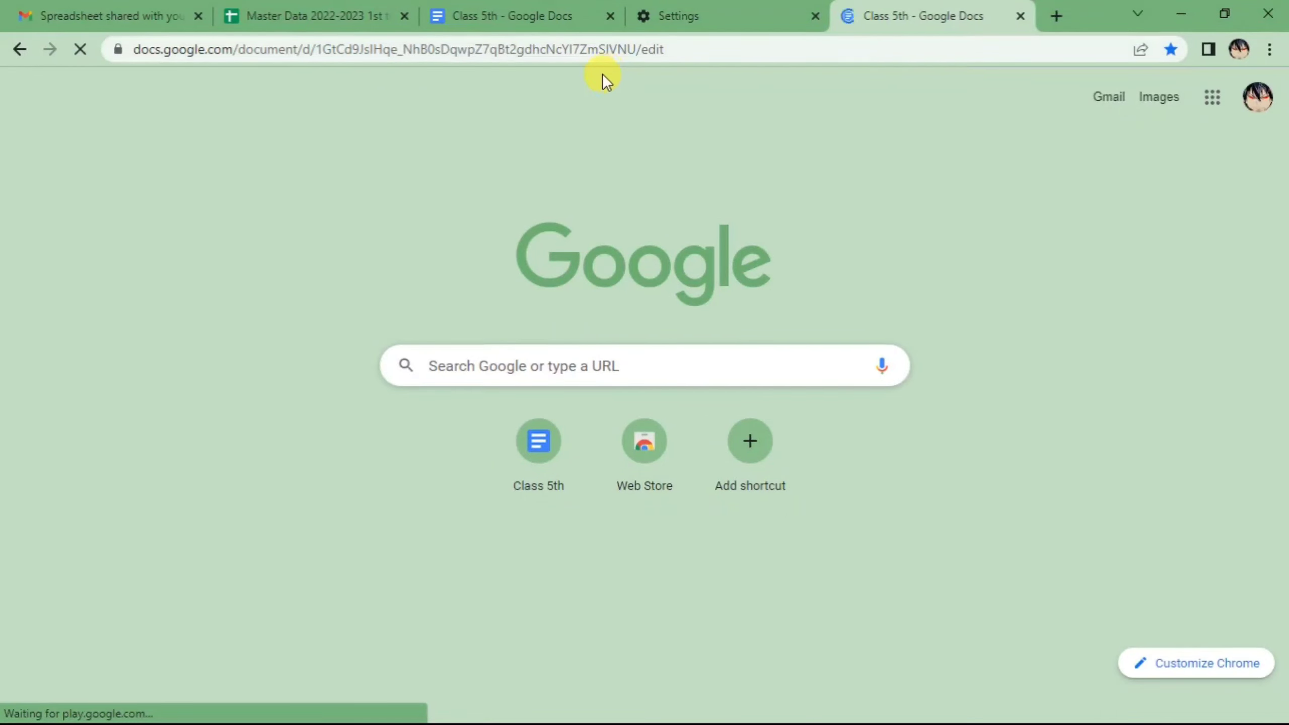
- Bookmark the Gmail message about the shared Master Data 2022-2023 spreadsheet in the Bookmarks bar folder
{"action": "left_click", "coordinate": [727, 3]}
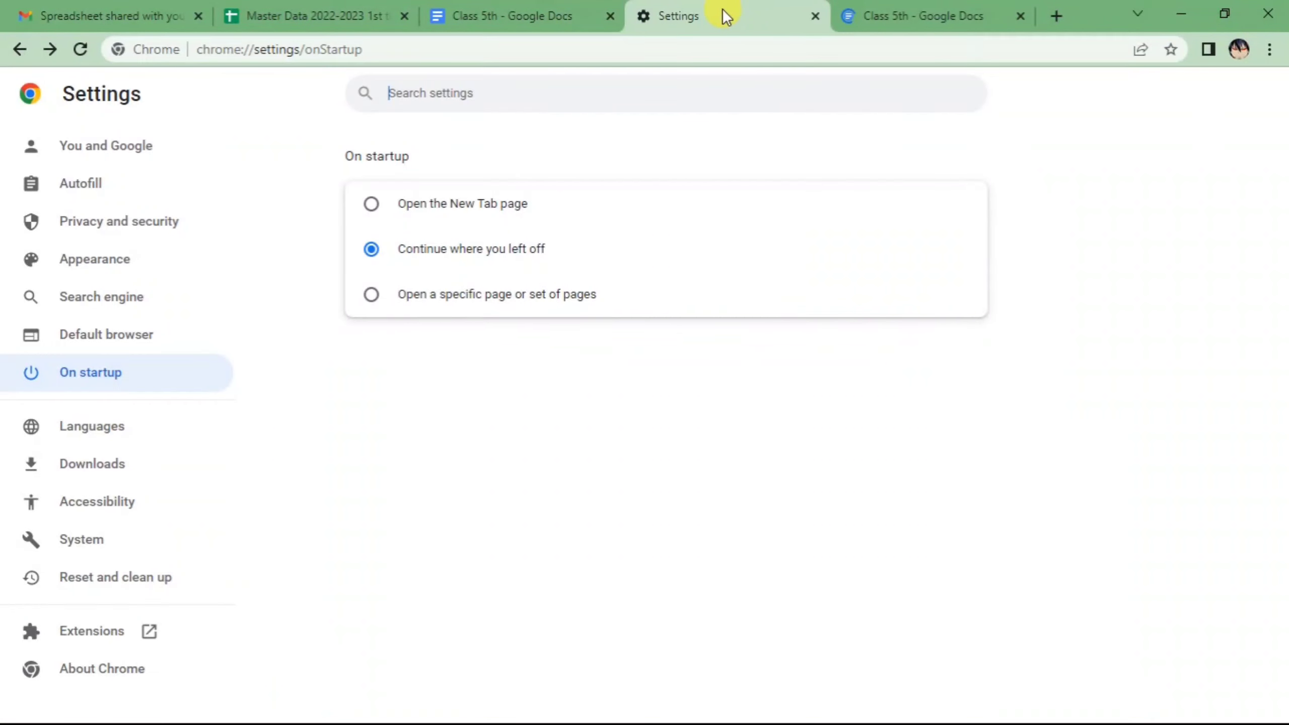
{"action": "left_click", "coordinate": [96, 17]}
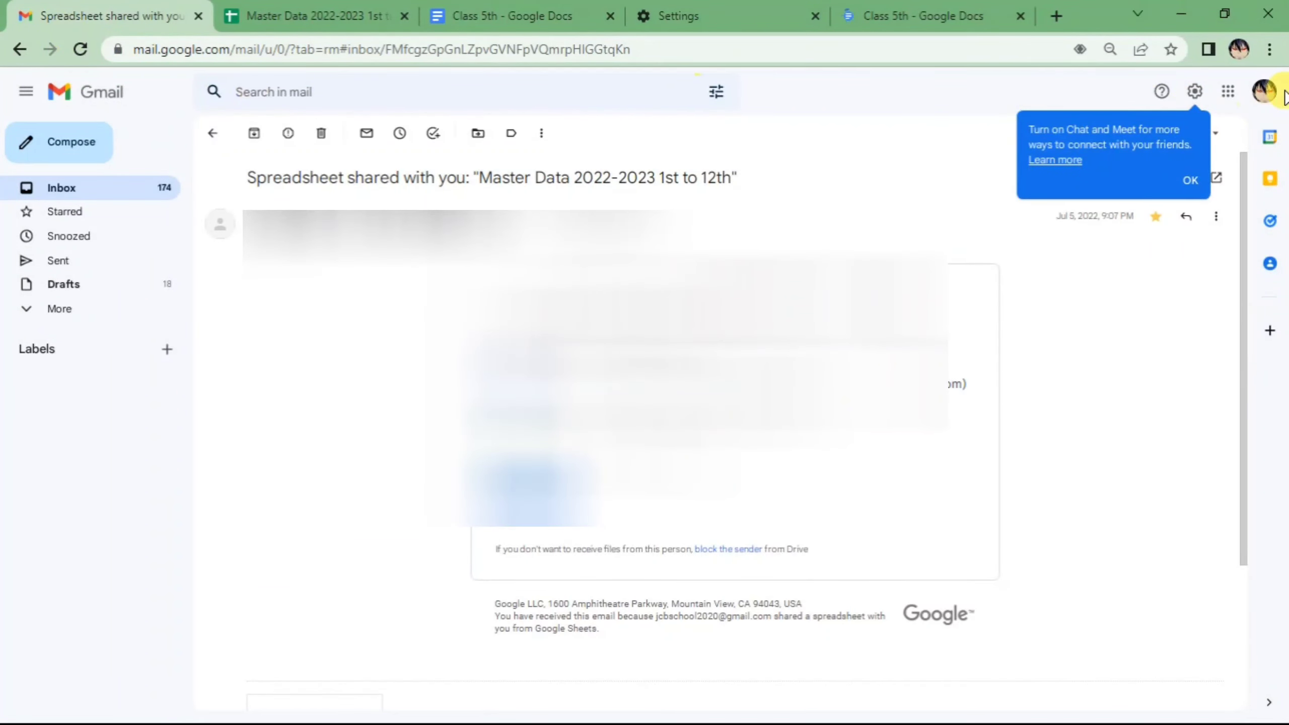
{"action": "left_click", "coordinate": [1271, 49]}
{"action": "mouse_move", "coordinate": [1187, 200]}
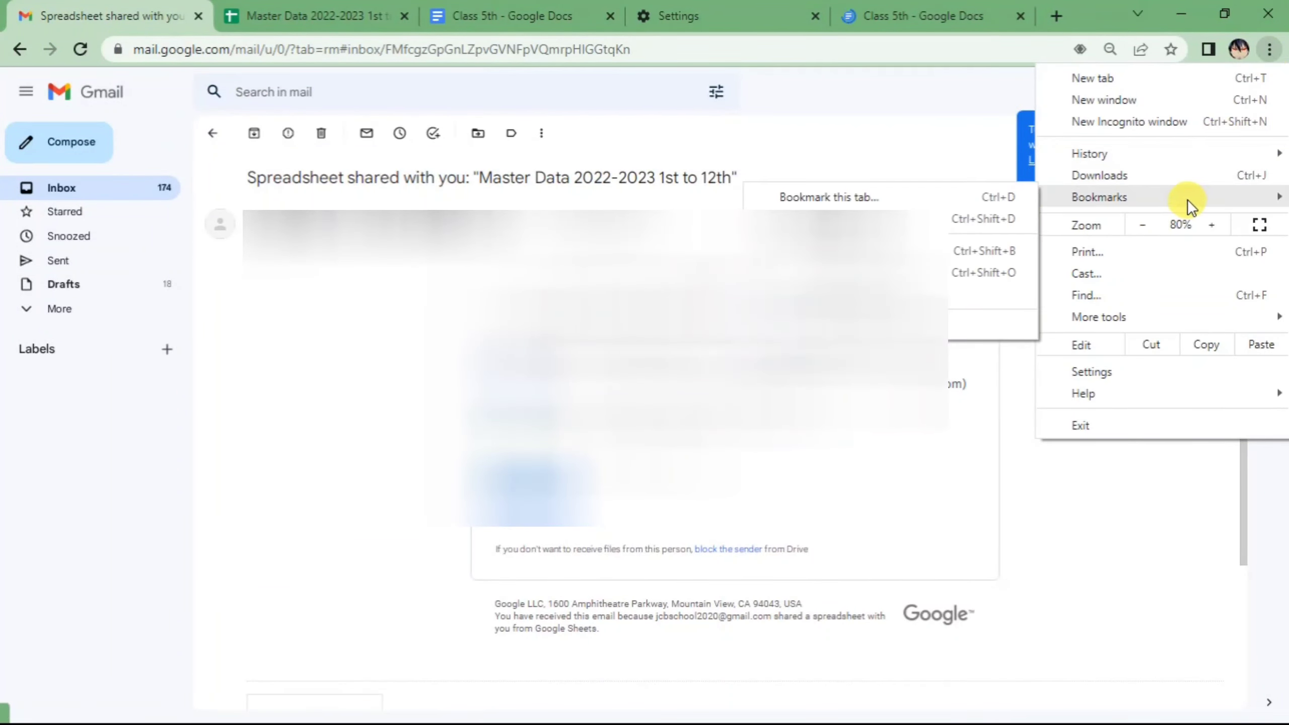
{"action": "left_click", "coordinate": [893, 196]}
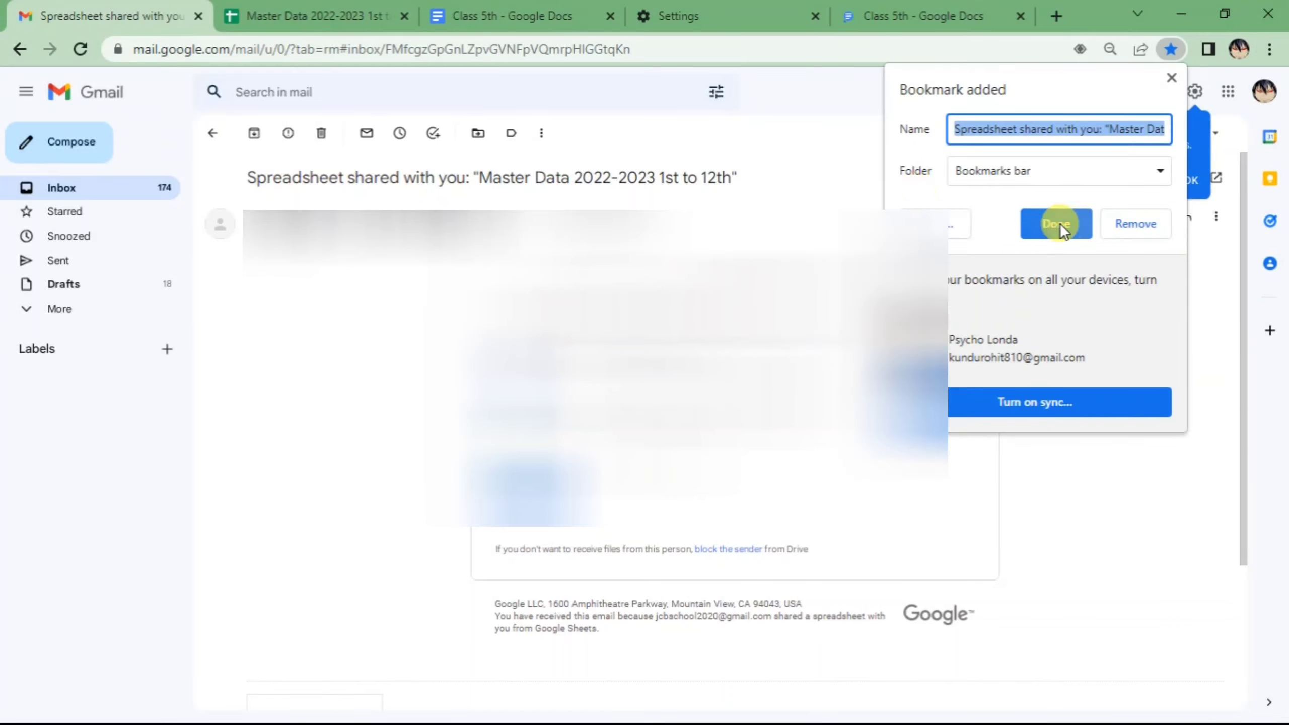
{"action": "left_click", "coordinate": [1060, 223]}
- Open new tabs, try the Class 5th bookmark, and load the shared-spreadsheet Gmail message from its bookmark
{"action": "left_click", "coordinate": [1054, 10]}
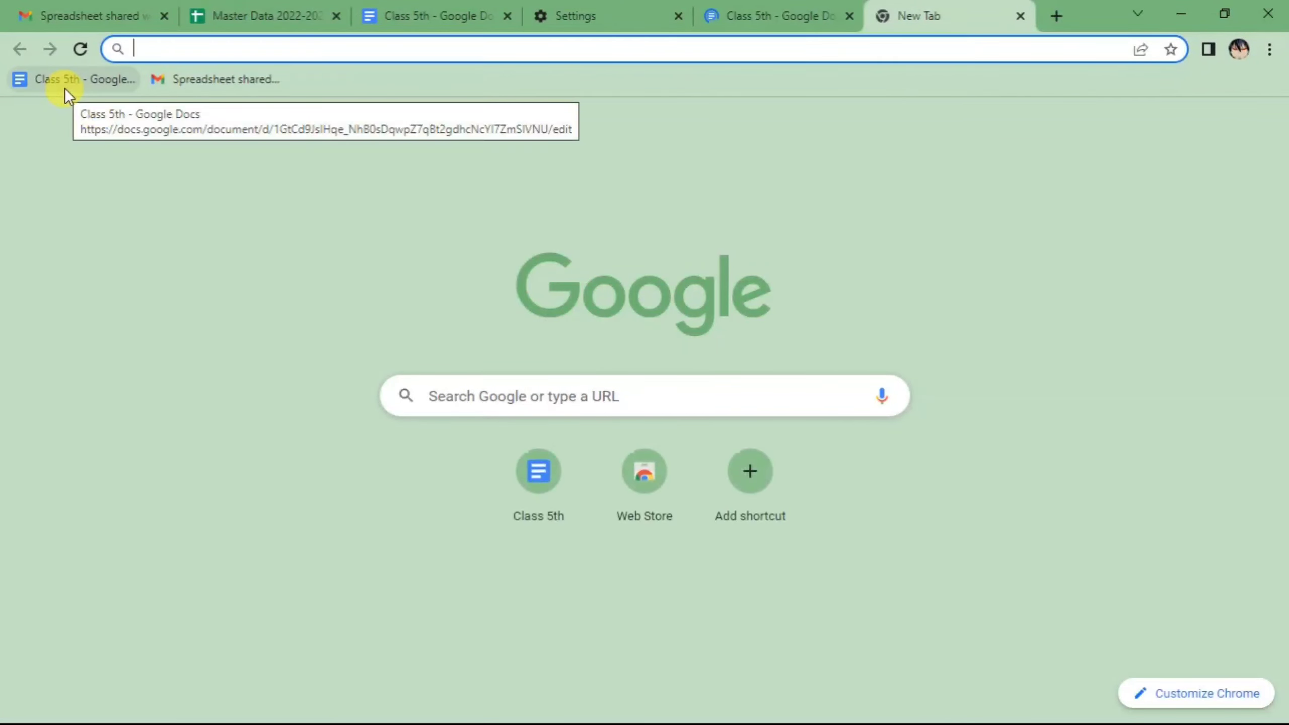
{"action": "key", "text": "ctrl+t"}
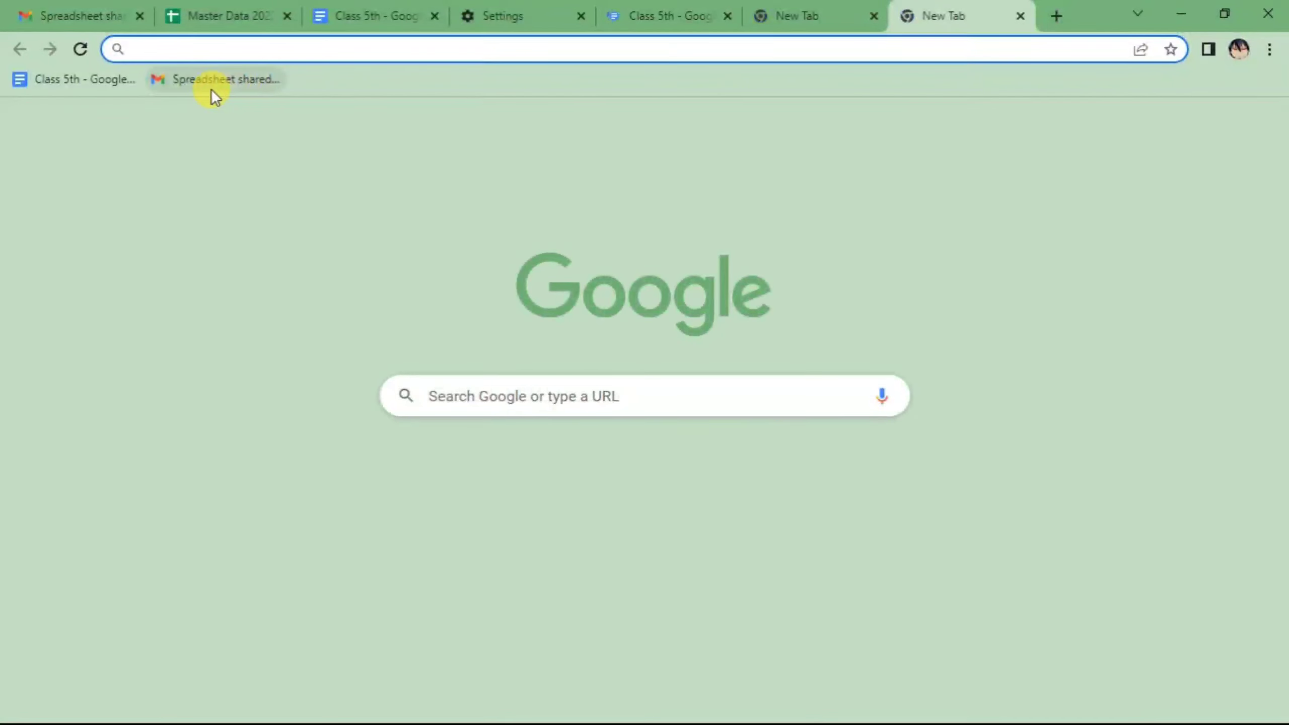
{"action": "left_click", "coordinate": [61, 82]}
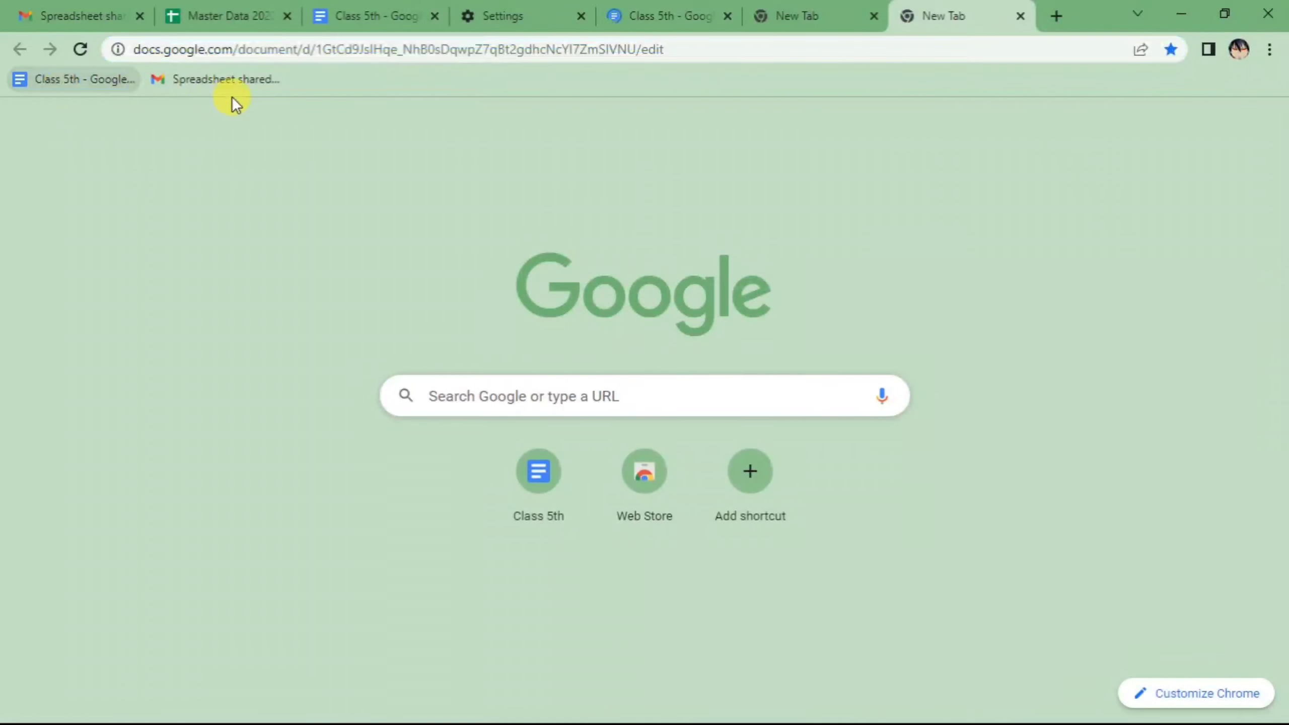
{"action": "left_click", "coordinate": [245, 86]}
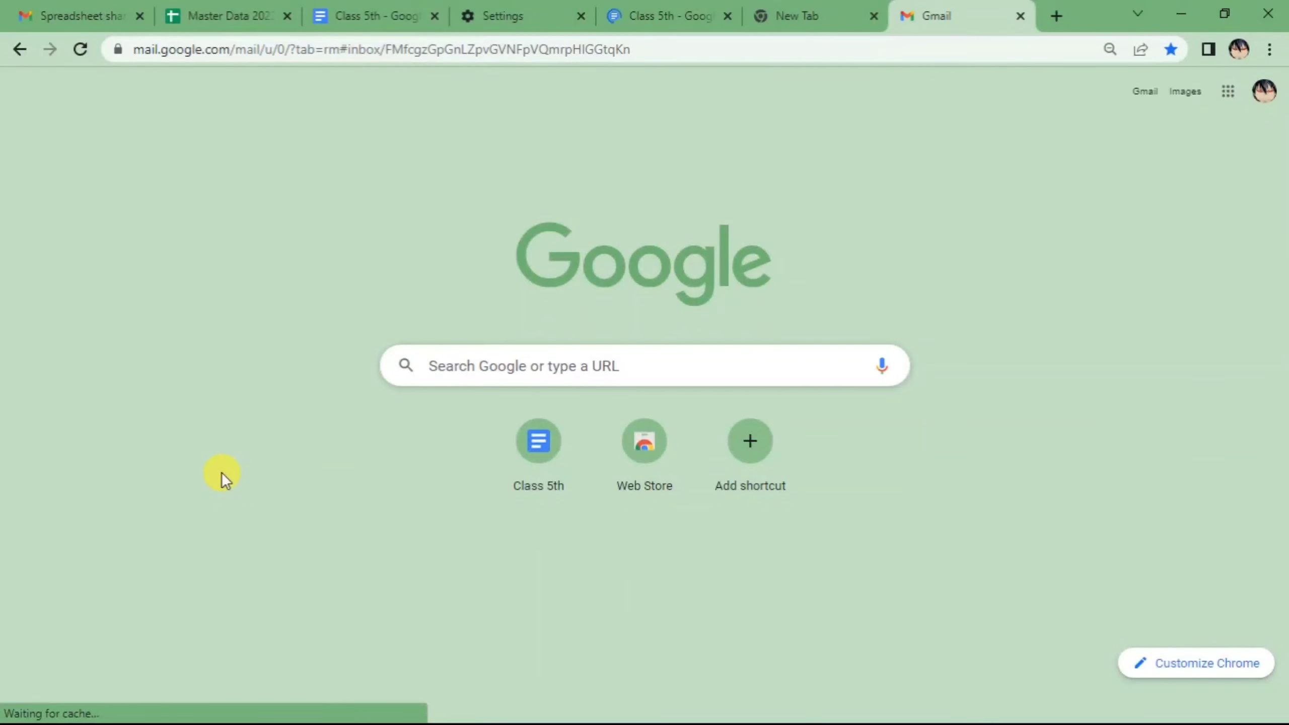
- Switch to Excel and examine the Vlookup sheet's Department column, the ID 107 row and the ID and Name lookup cells
{"action": "key", "text": "alt+Tab"}
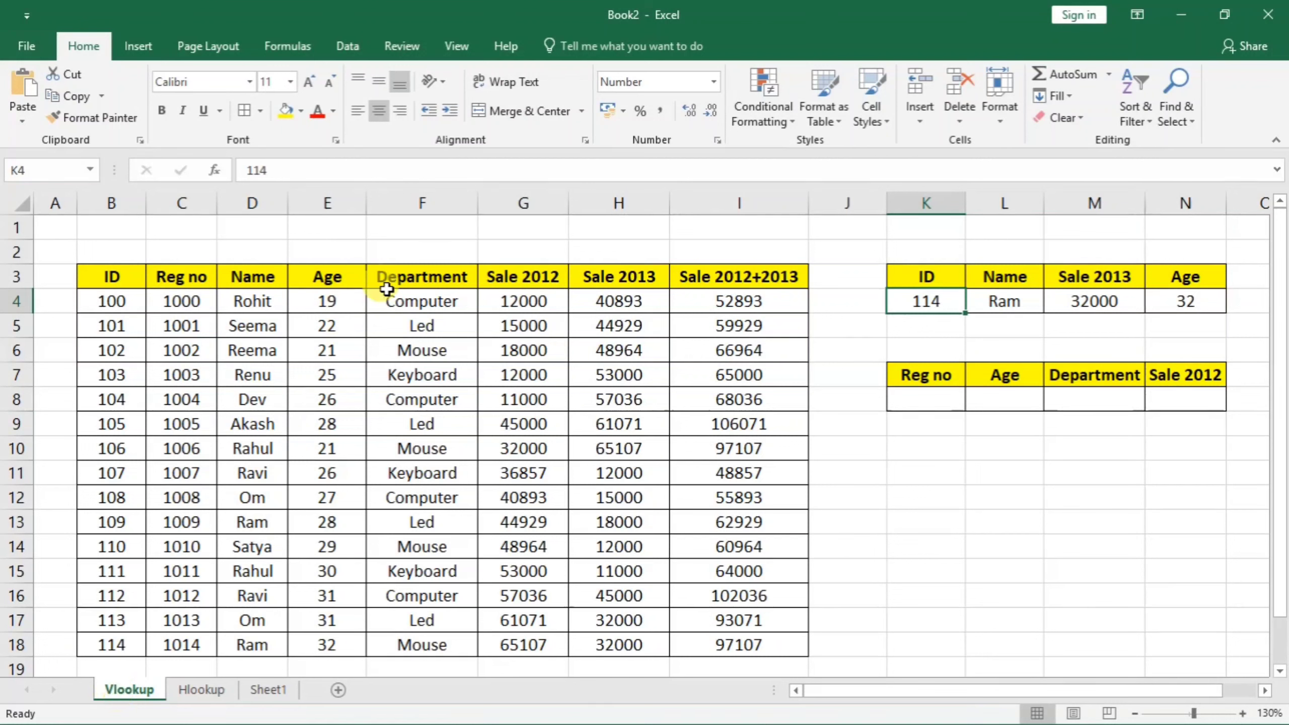
{"action": "left_click_drag", "start_coordinate": [378, 302], "coordinate": [369, 559]}
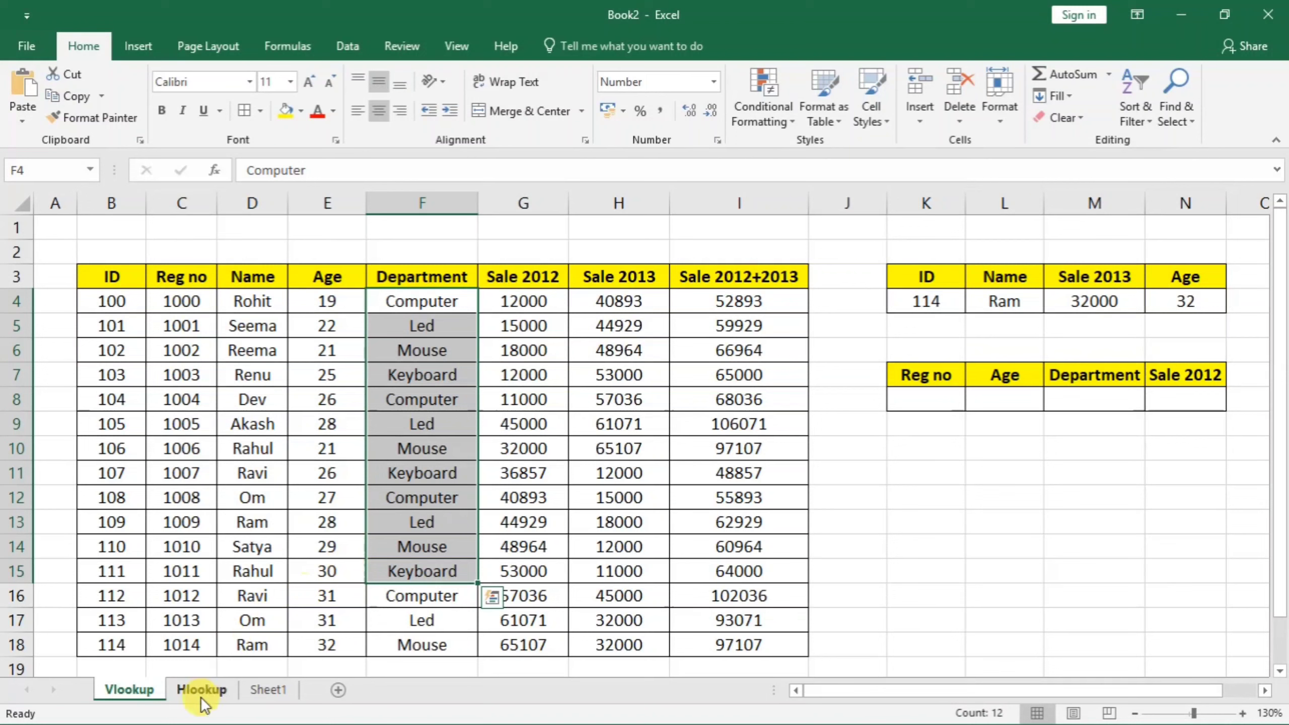
{"action": "left_click_drag", "start_coordinate": [113, 475], "coordinate": [577, 493]}
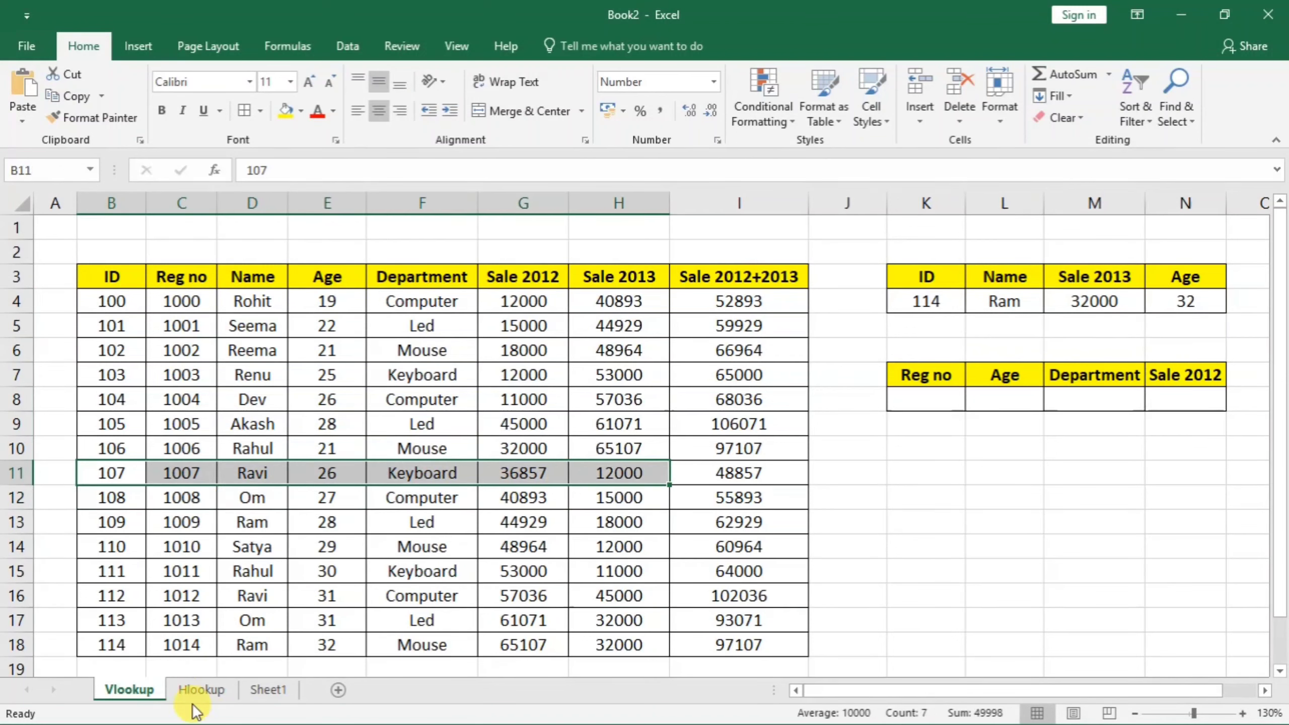
{"action": "left_click", "coordinate": [138, 693]}
{"action": "left_click", "coordinate": [182, 596]}
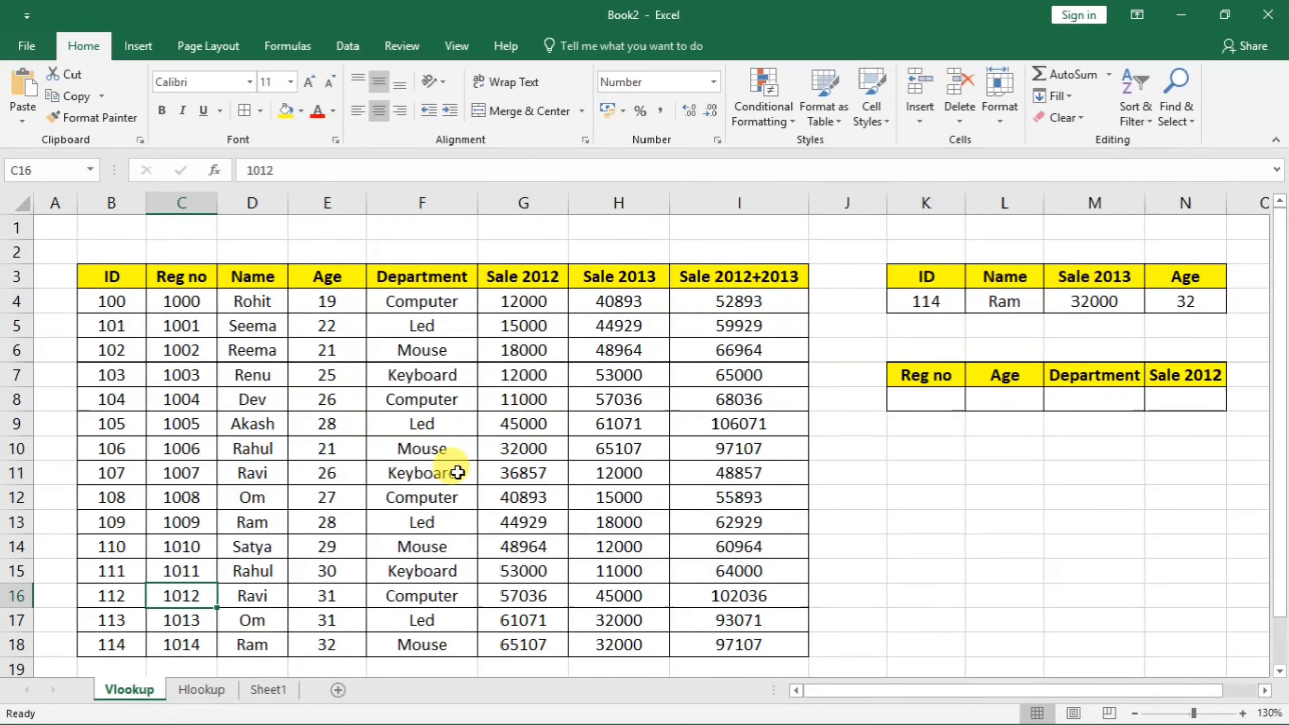
{"action": "left_click", "coordinate": [924, 300]}
{"action": "left_click", "coordinate": [1006, 300]}
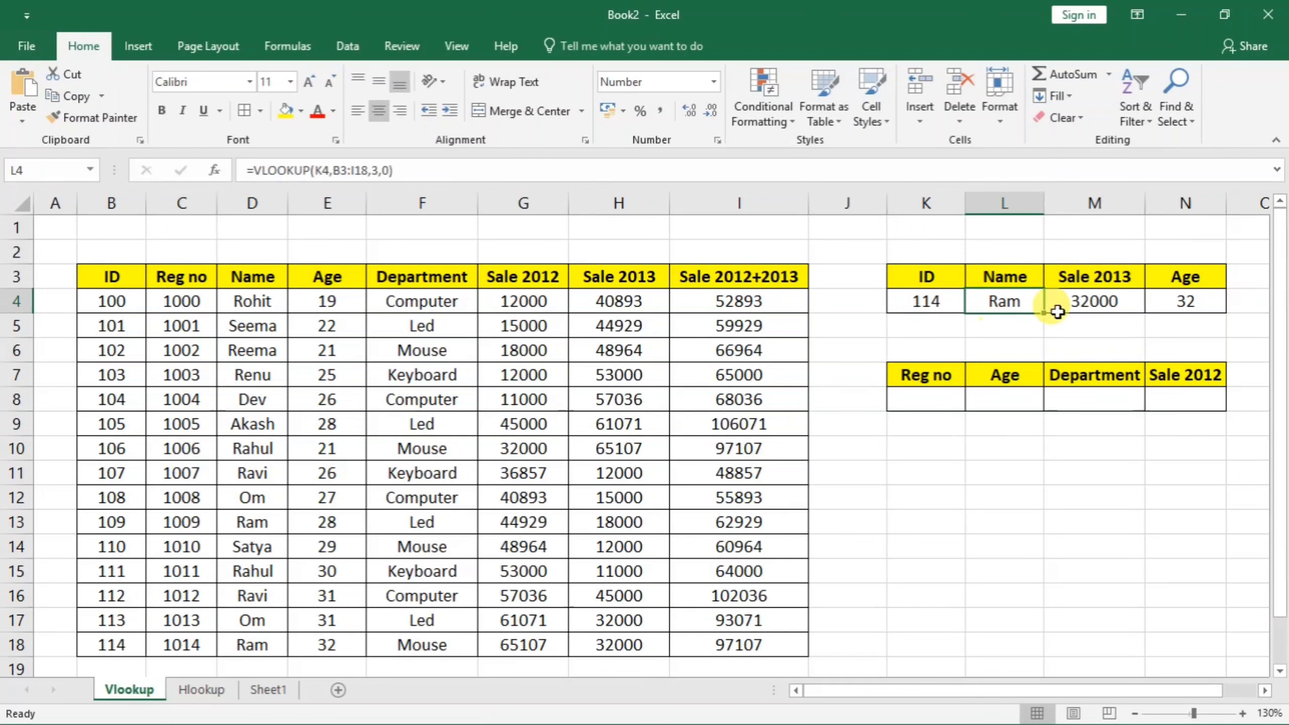
- Set the lookup ID in K4 to 113 and check the Name, Sale 2013 and Age lookup cells
{"action": "left_click", "coordinate": [933, 311]}
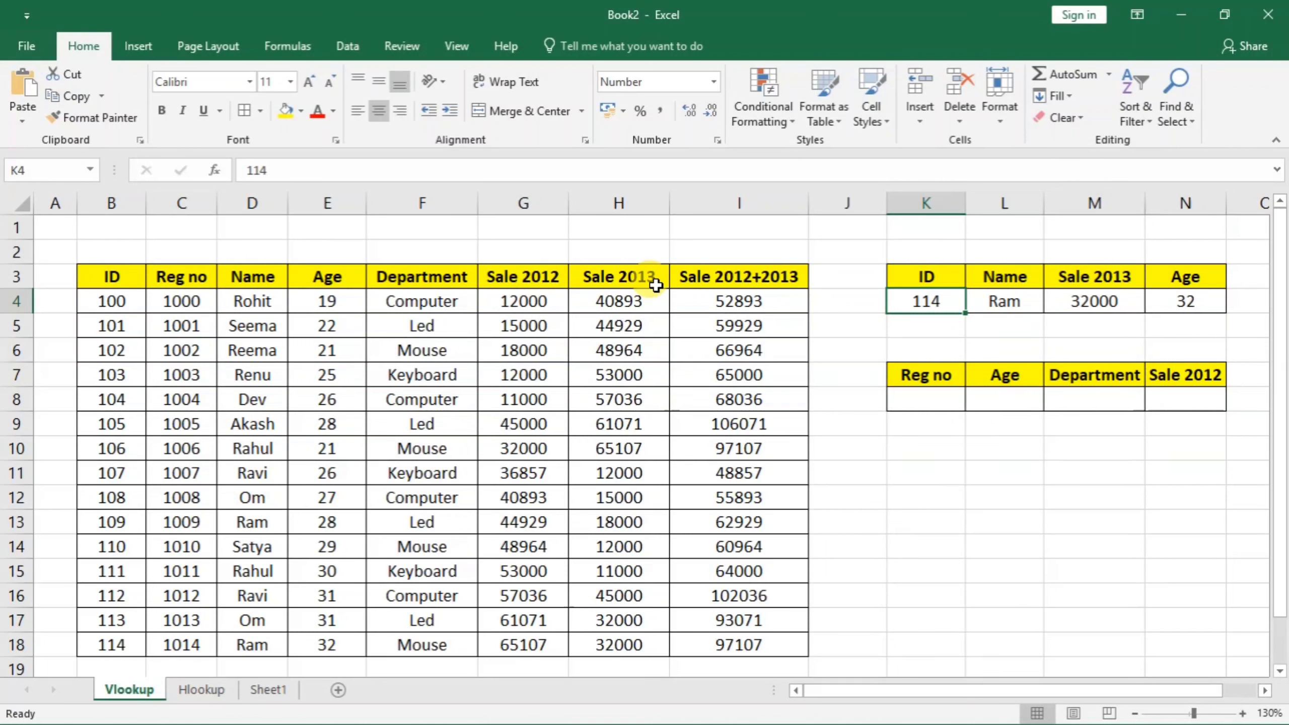
{"action": "type", "text": "11"}
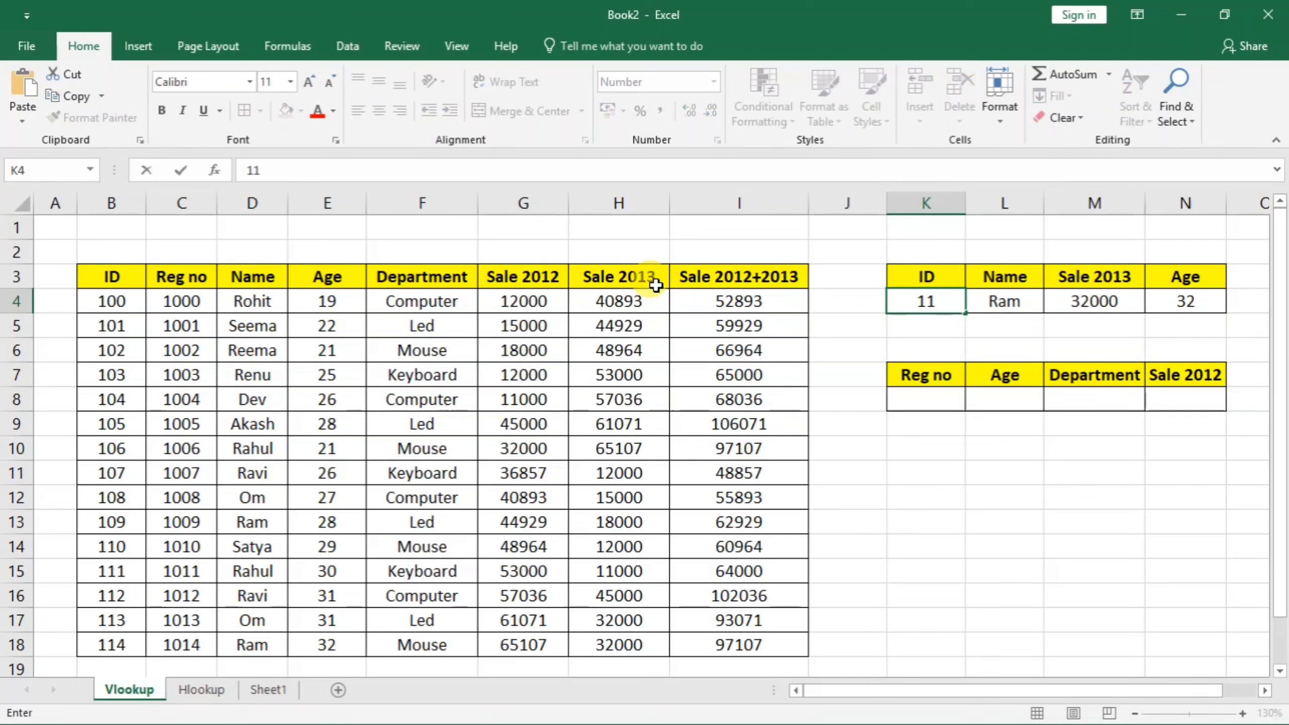
{"action": "type", "text": "3"}
{"action": "key", "text": "Return"}
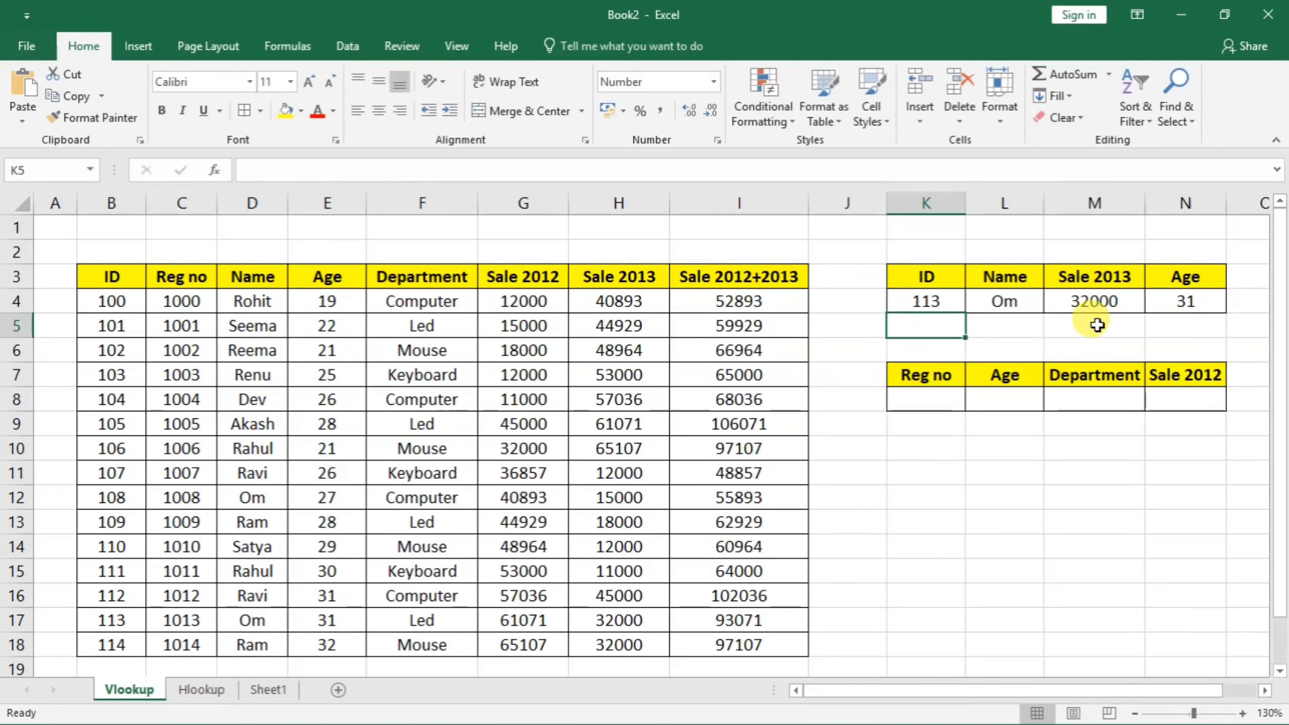
{"action": "left_click", "coordinate": [1012, 305]}
{"action": "left_click", "coordinate": [1105, 302]}
{"action": "left_click", "coordinate": [1178, 302]}
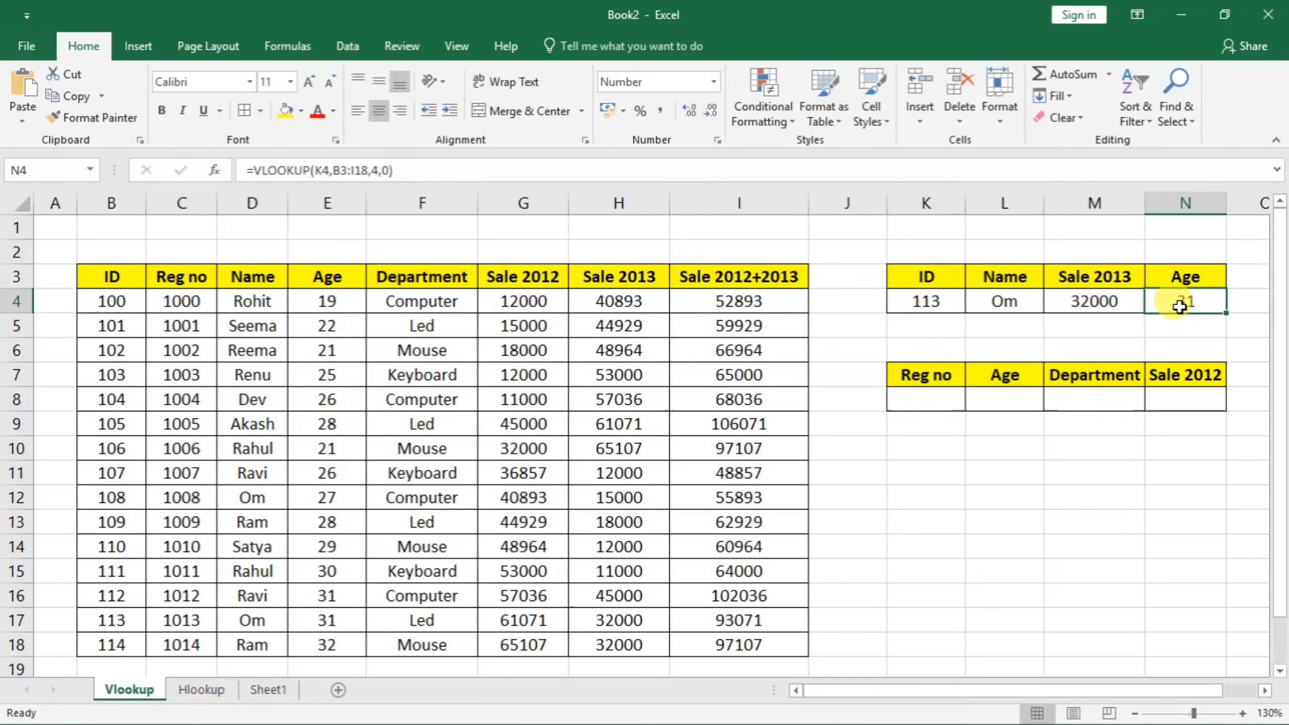
- Set the lookup ID in K4 to 100 and select the lookup result cells L4:N4
{"action": "left_click", "coordinate": [923, 300]}
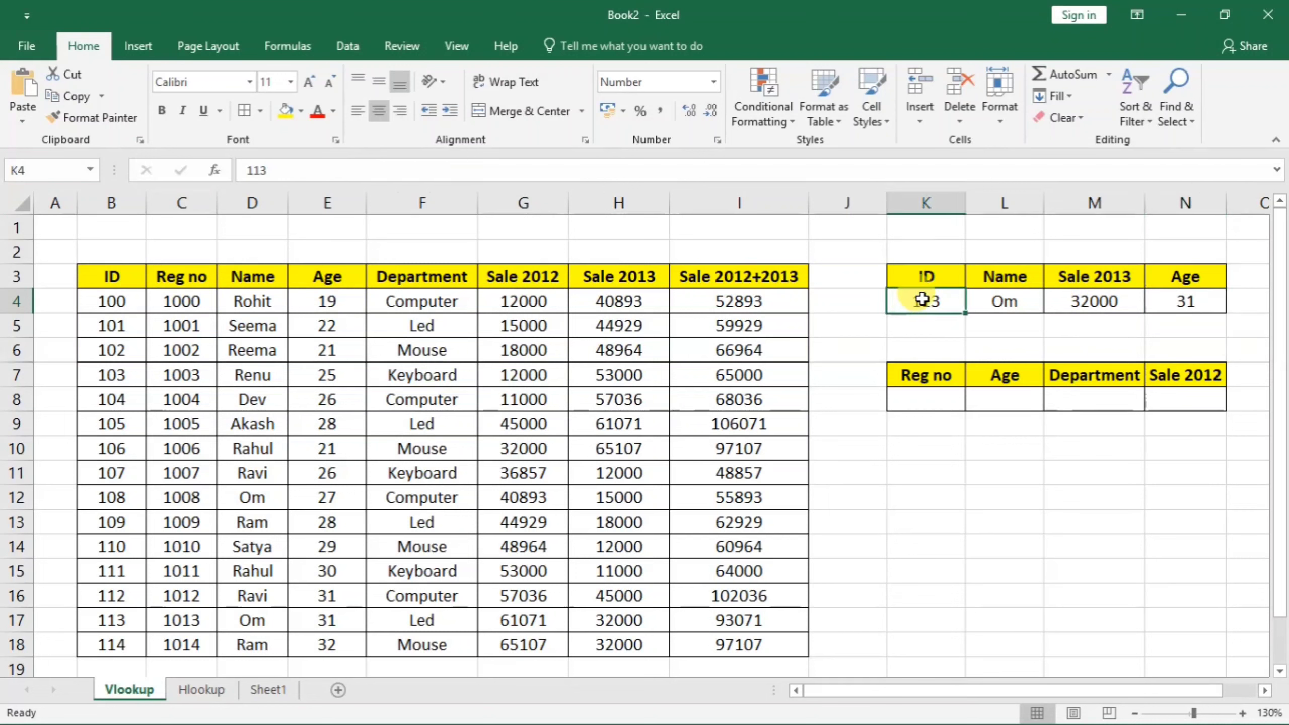
{"action": "type", "text": "100"}
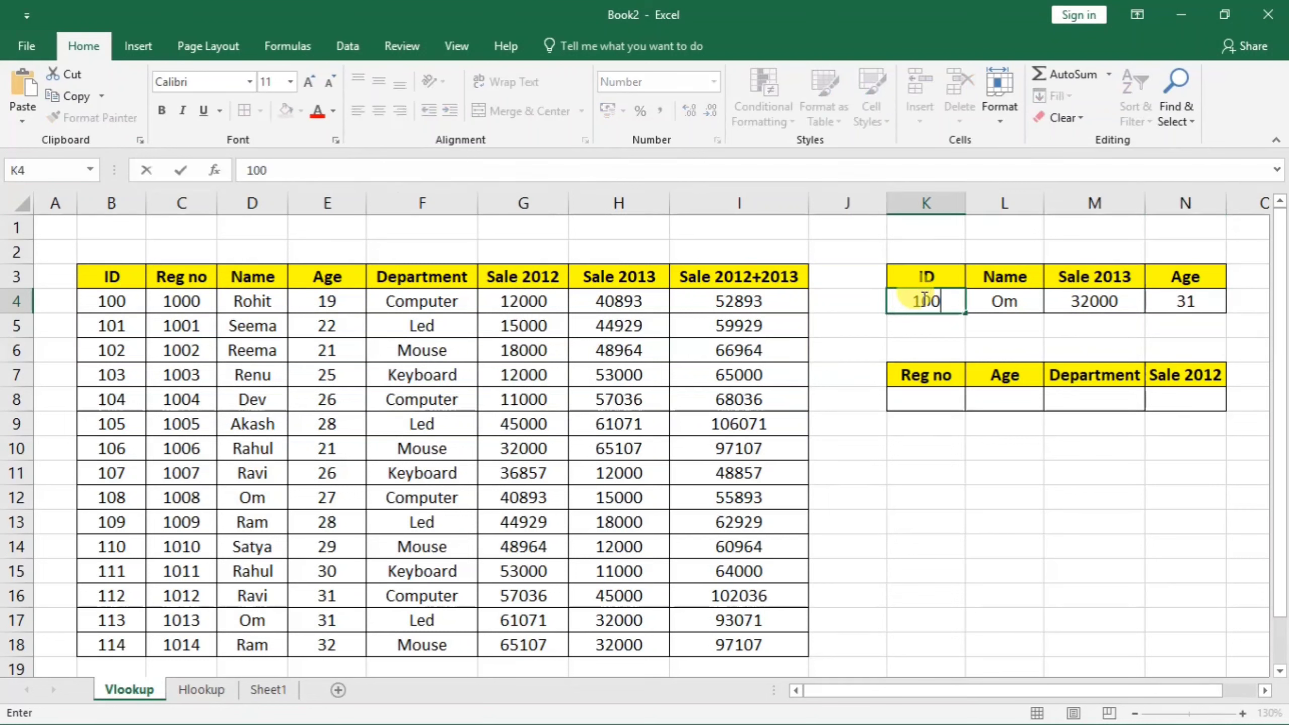
{"action": "key", "text": "Return"}
{"action": "left_click_drag", "start_coordinate": [1031, 300], "coordinate": [1167, 302]}
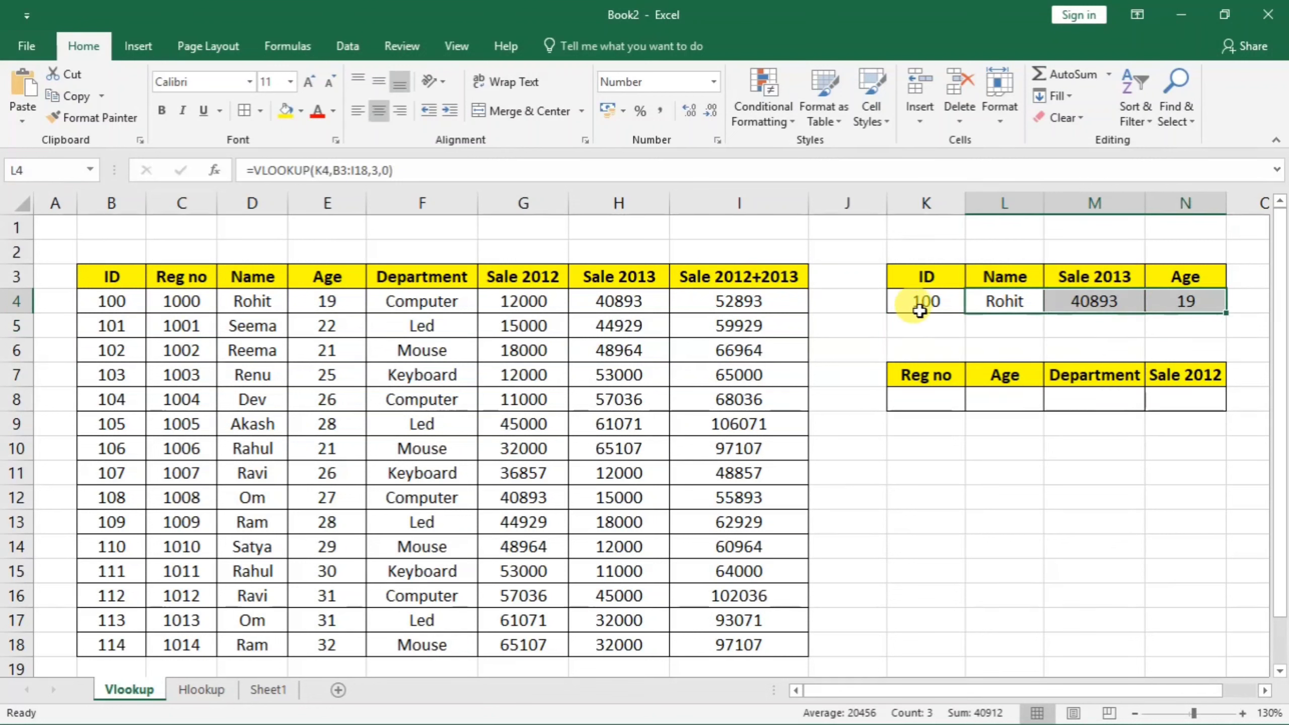
- Clear the lookup cells K4:N4 and enter the formula =VLOOKUP(K4,B3:I18,3,0) in the Name cell L4
{"action": "left_click_drag", "start_coordinate": [921, 301], "coordinate": [1197, 303]}
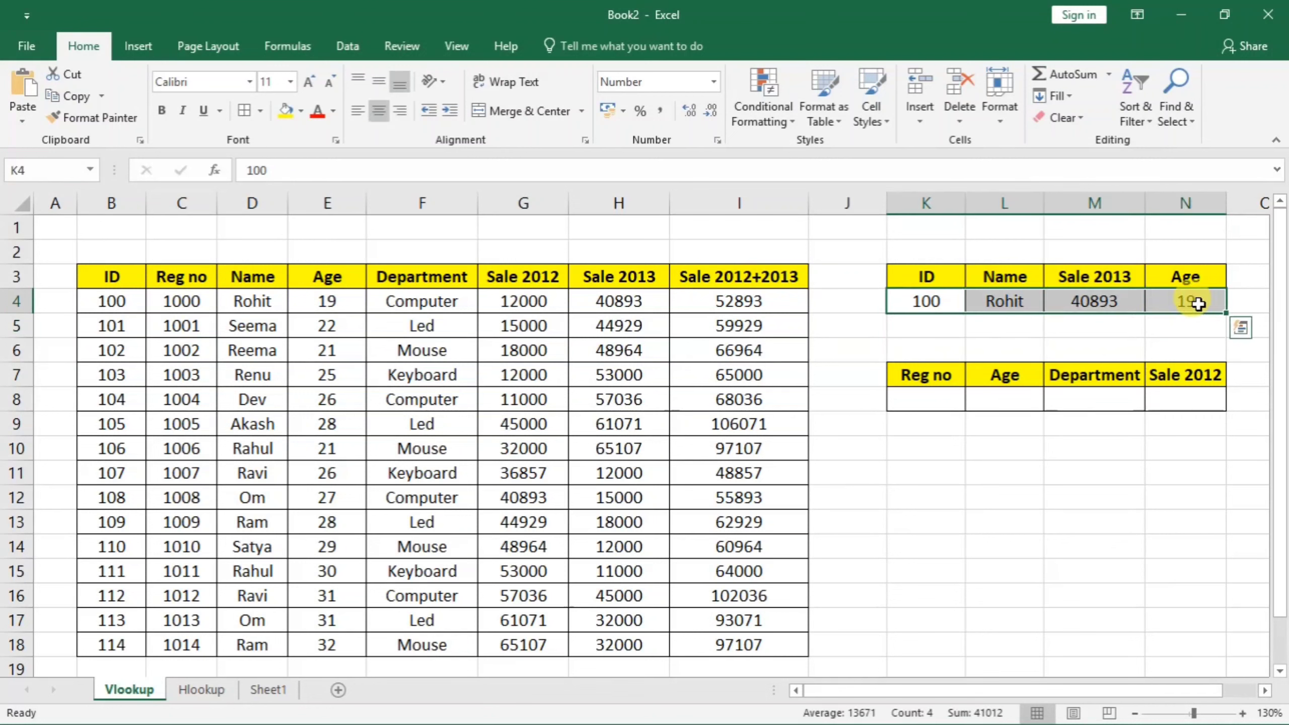
{"action": "key", "text": "Delete"}
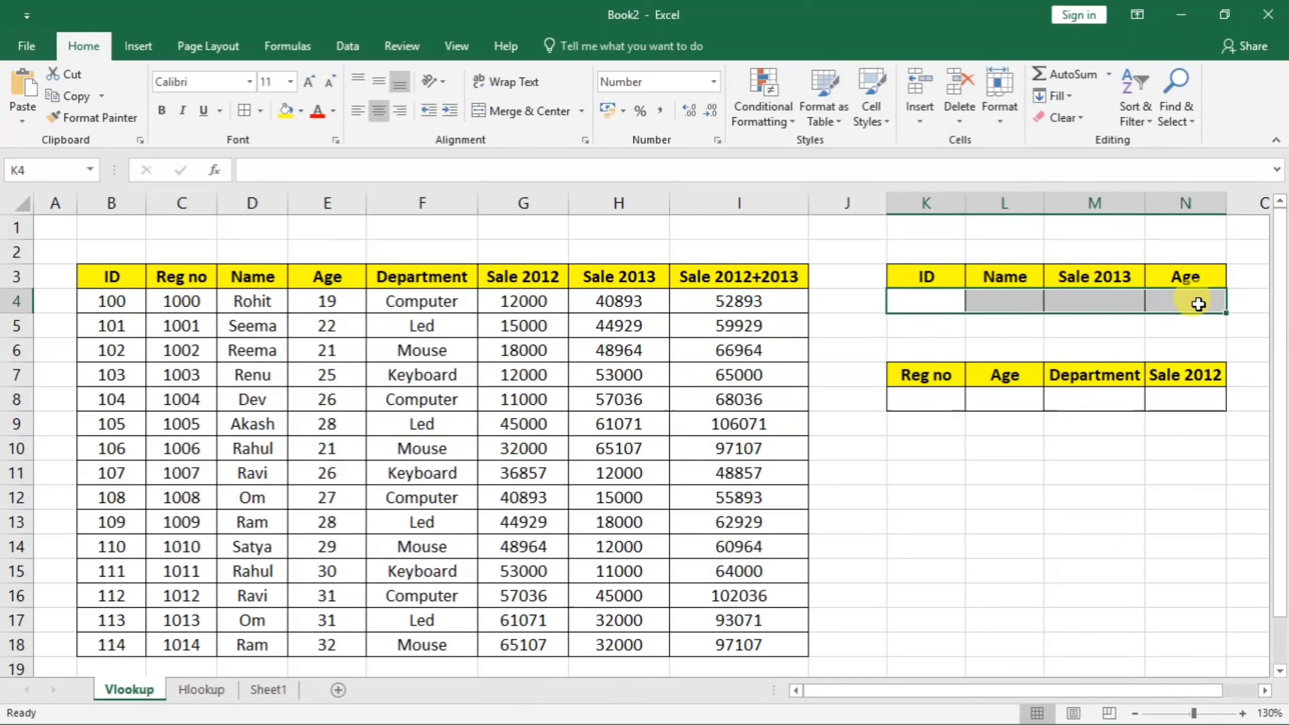
{"action": "left_click", "coordinate": [1005, 301]}
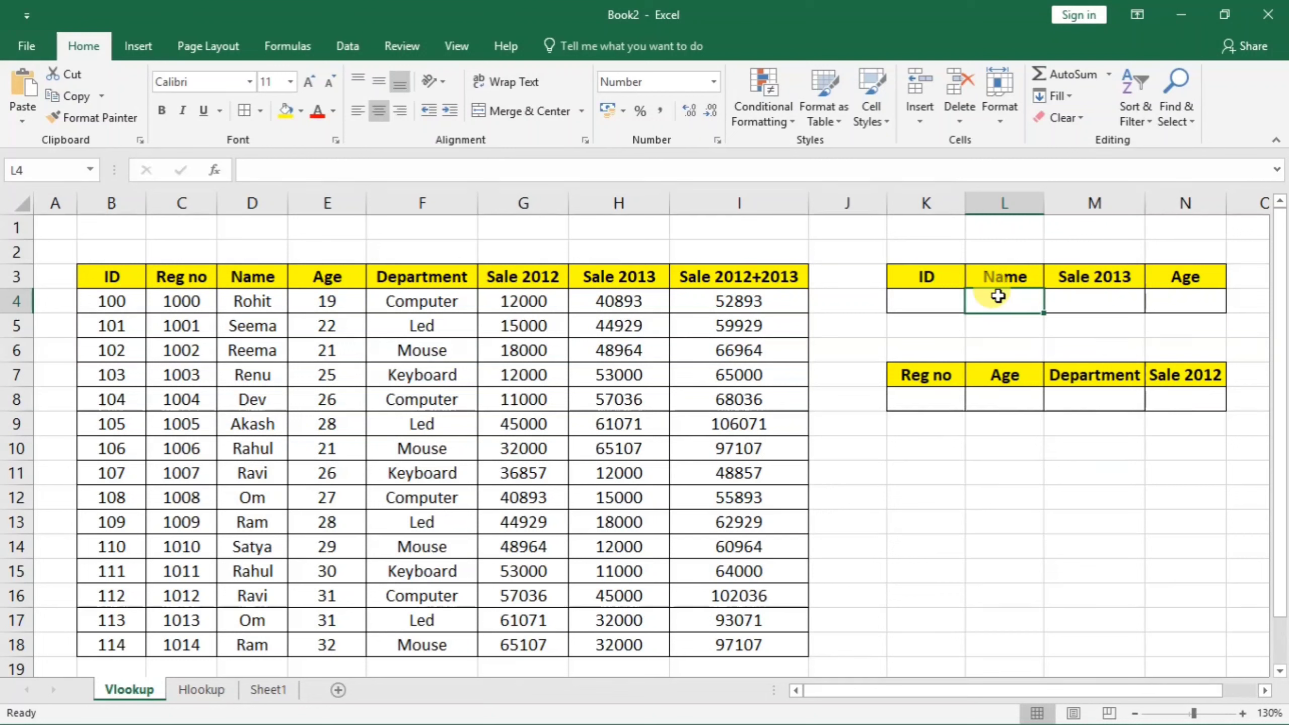
{"action": "type", "text": "=vl"}
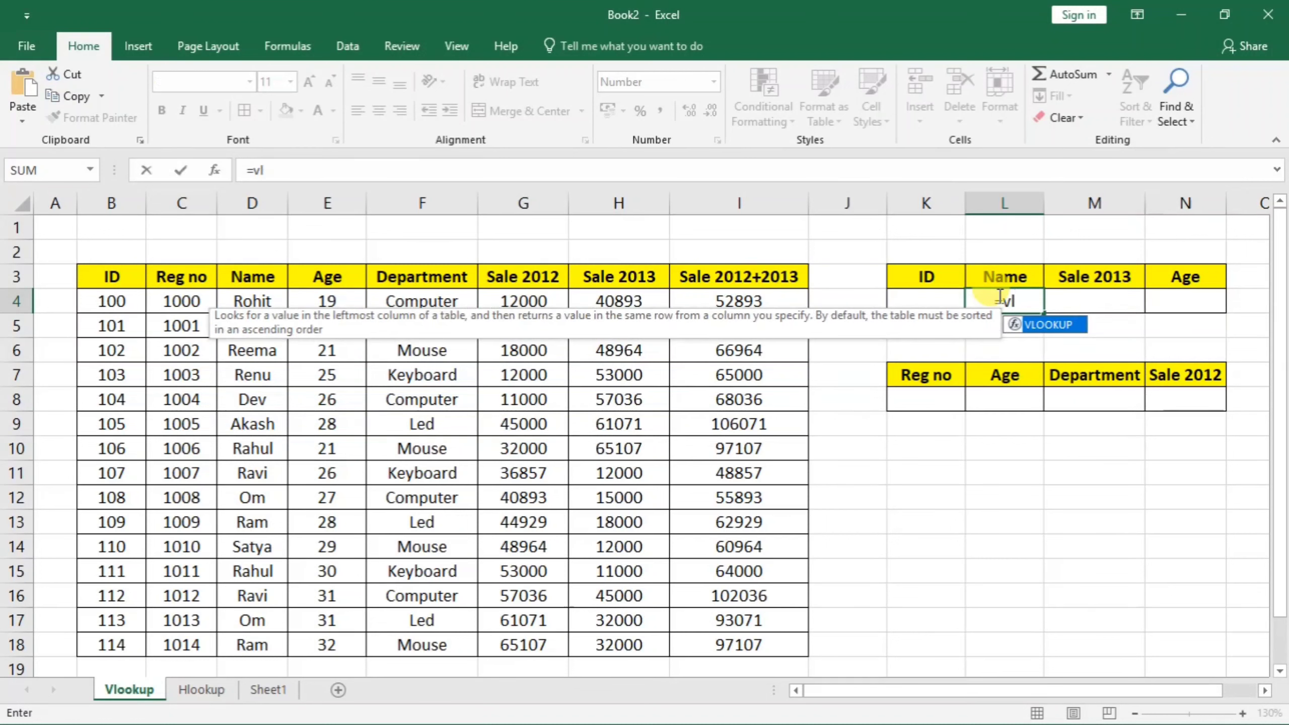
{"action": "key", "text": "Tab"}
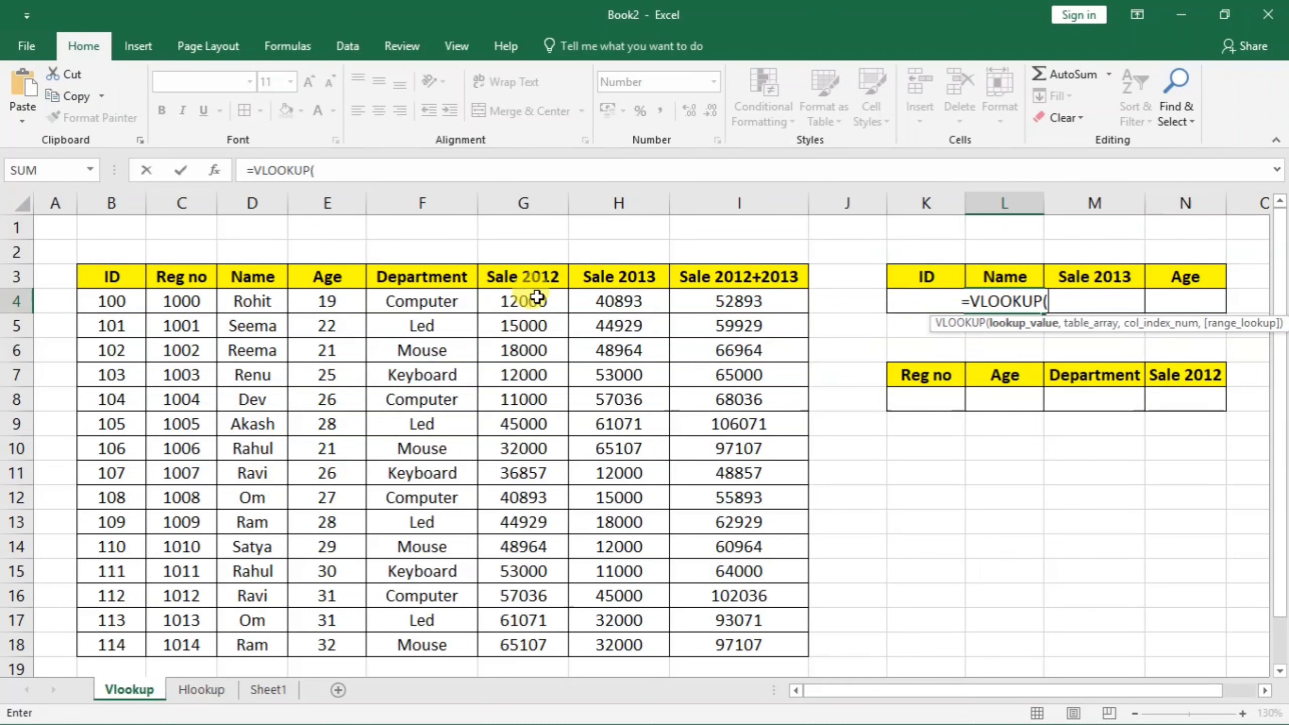
{"action": "type", "text": "k"}
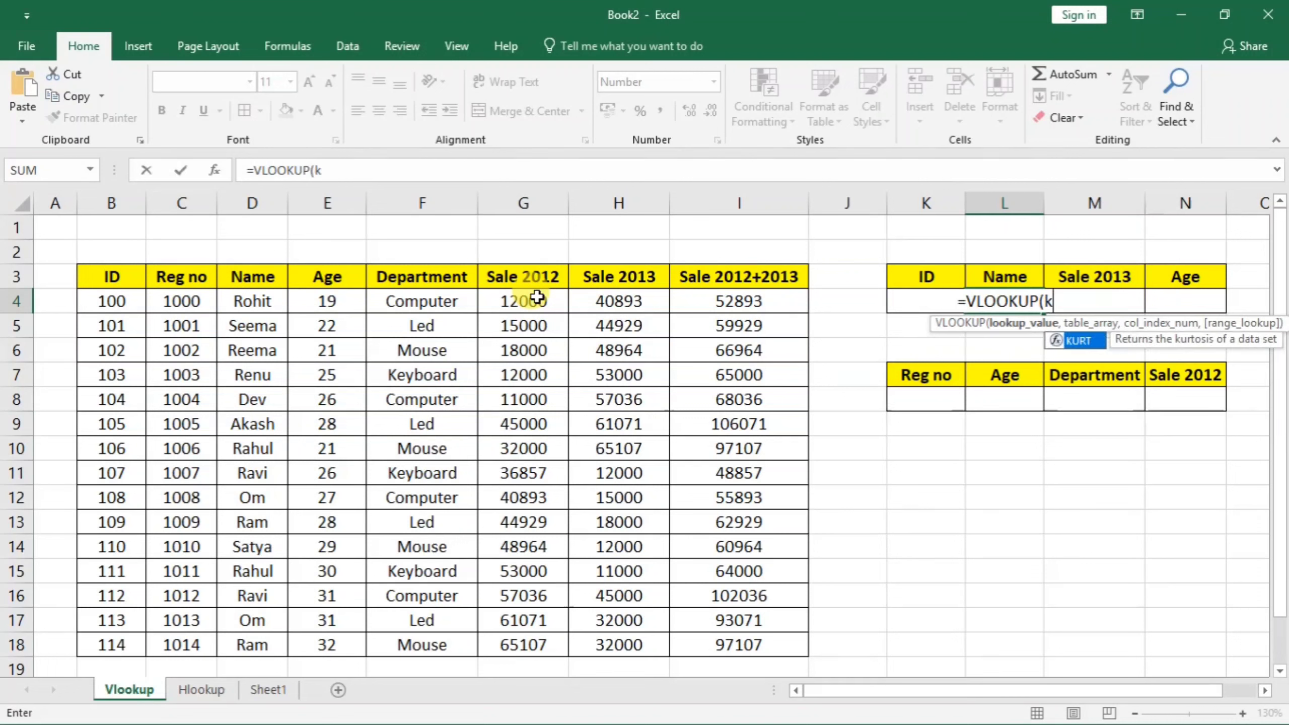
{"action": "type", "text": "4"}
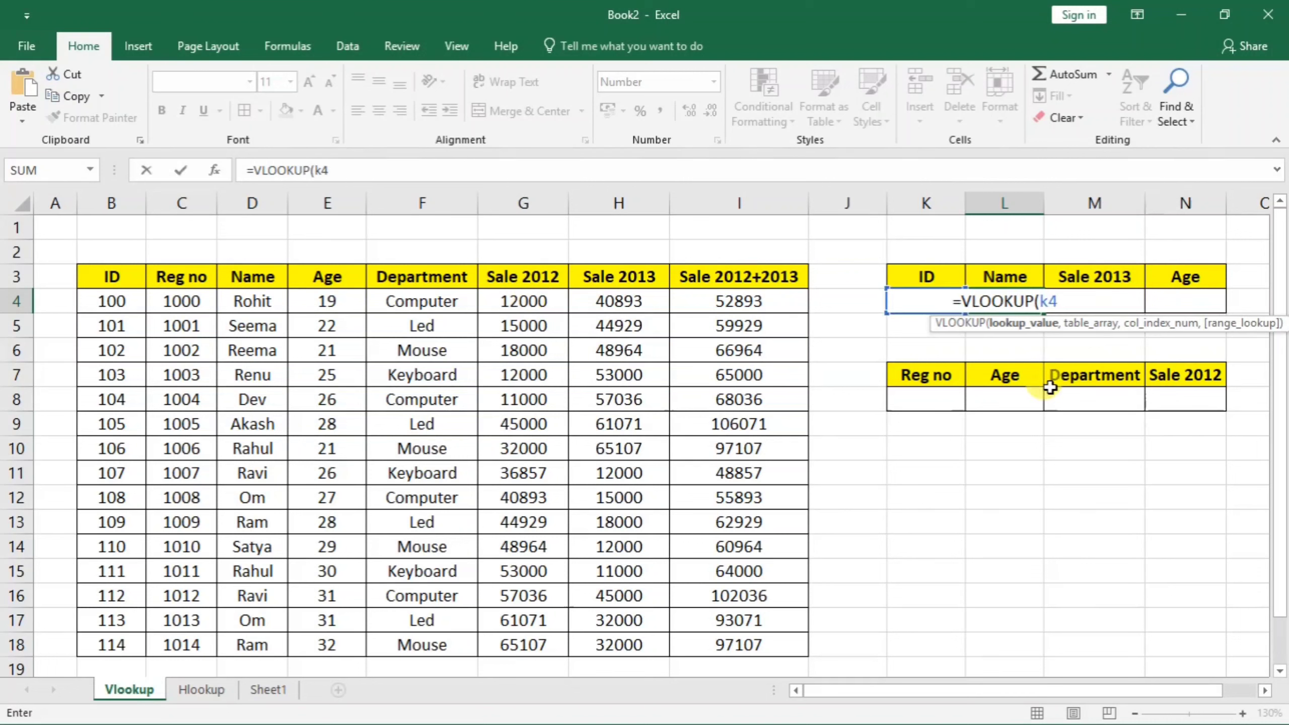
{"action": "type", "text": ","}
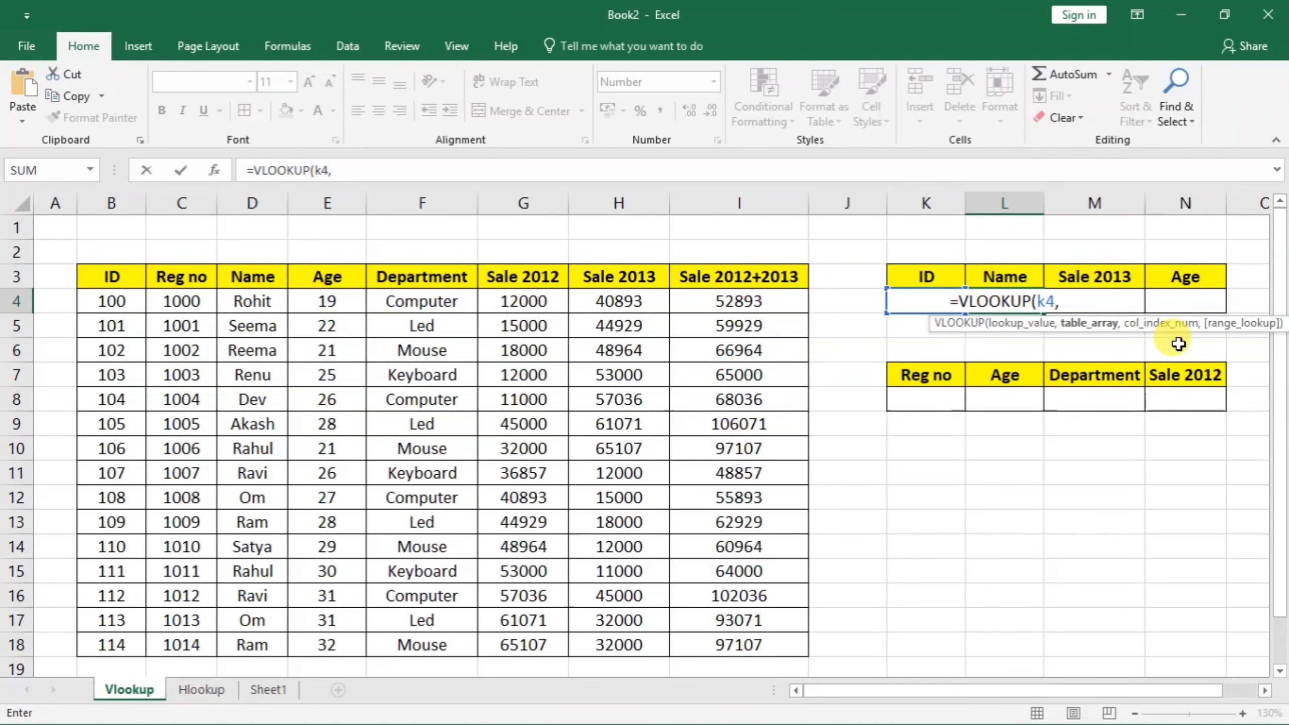
{"action": "left_click_drag", "start_coordinate": [132, 280], "coordinate": [761, 655]}
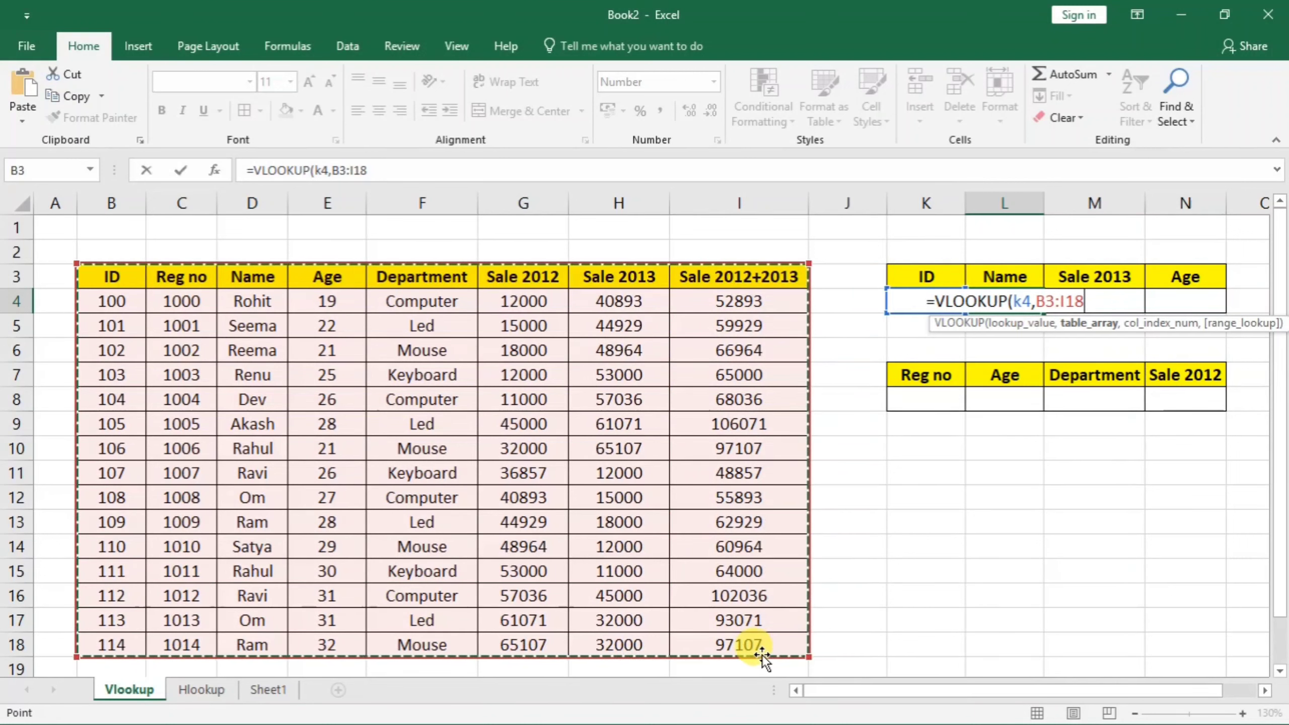
{"action": "type", "text": ","}
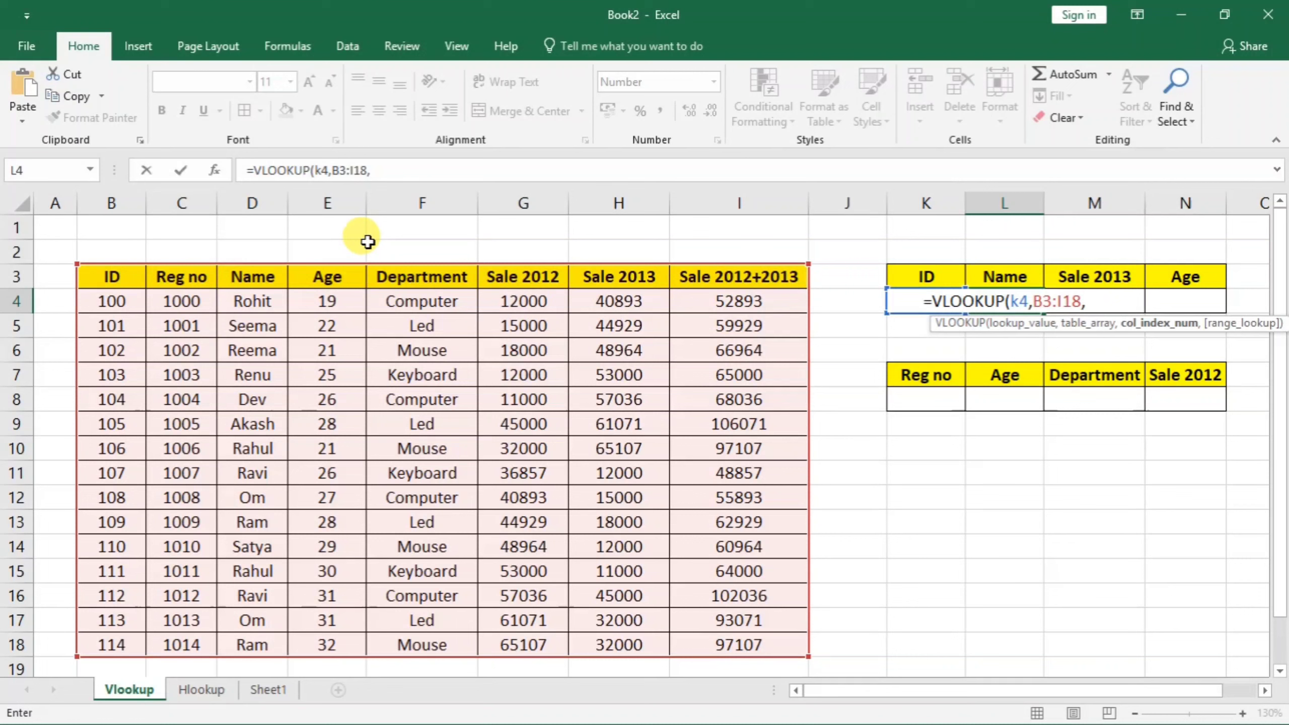
{"action": "type", "text": "3"}
{"action": "type", "text": ",0"}
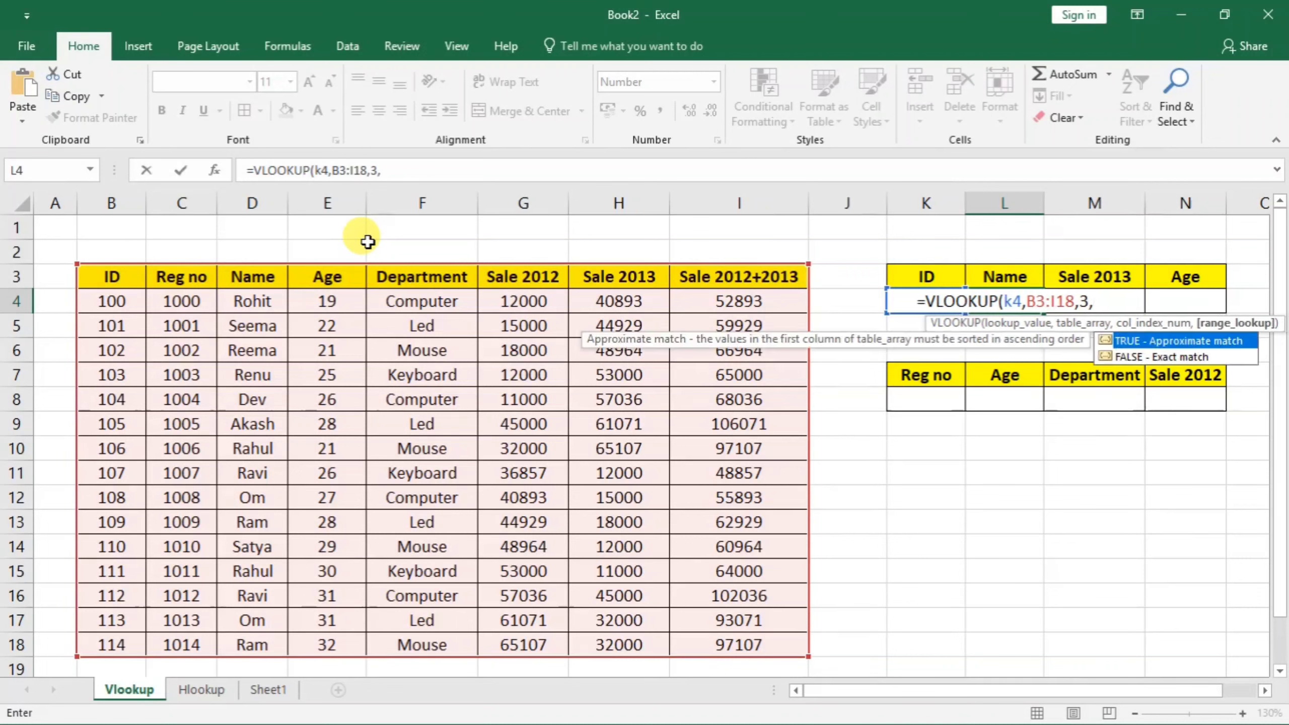
{"action": "type", "text": ")"}
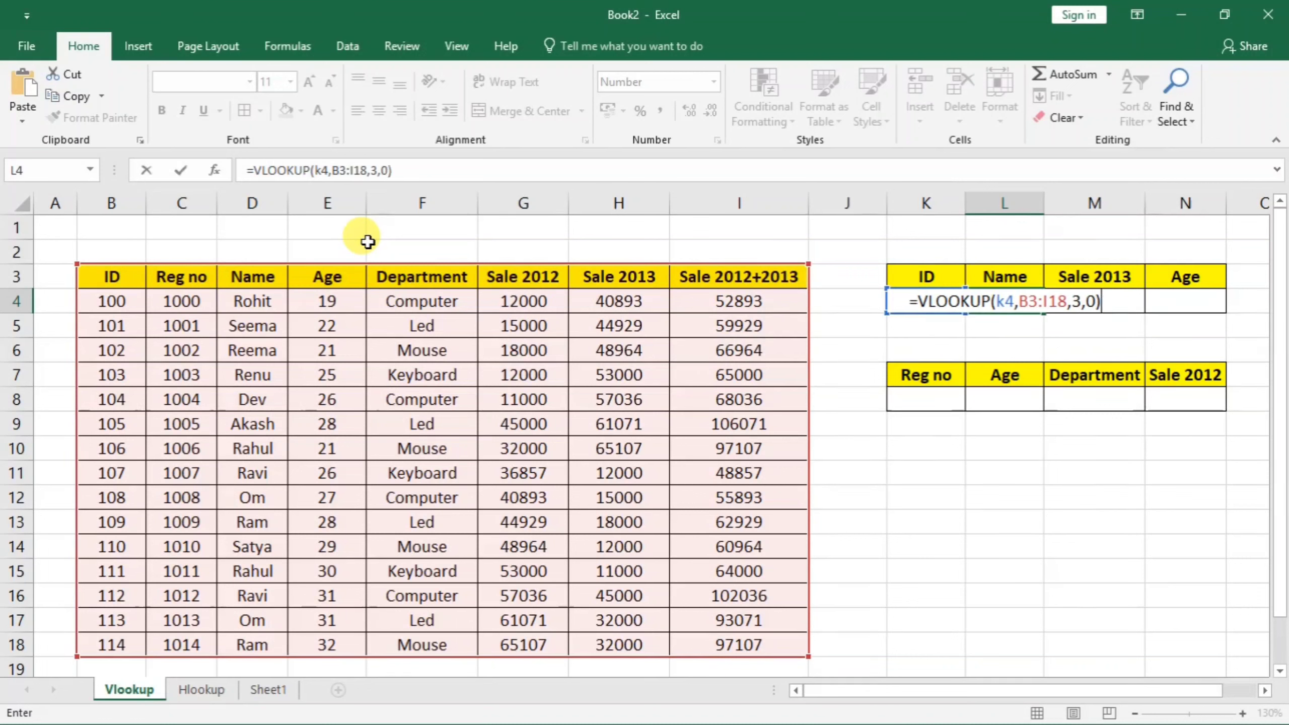
{"action": "key", "text": "Return"}
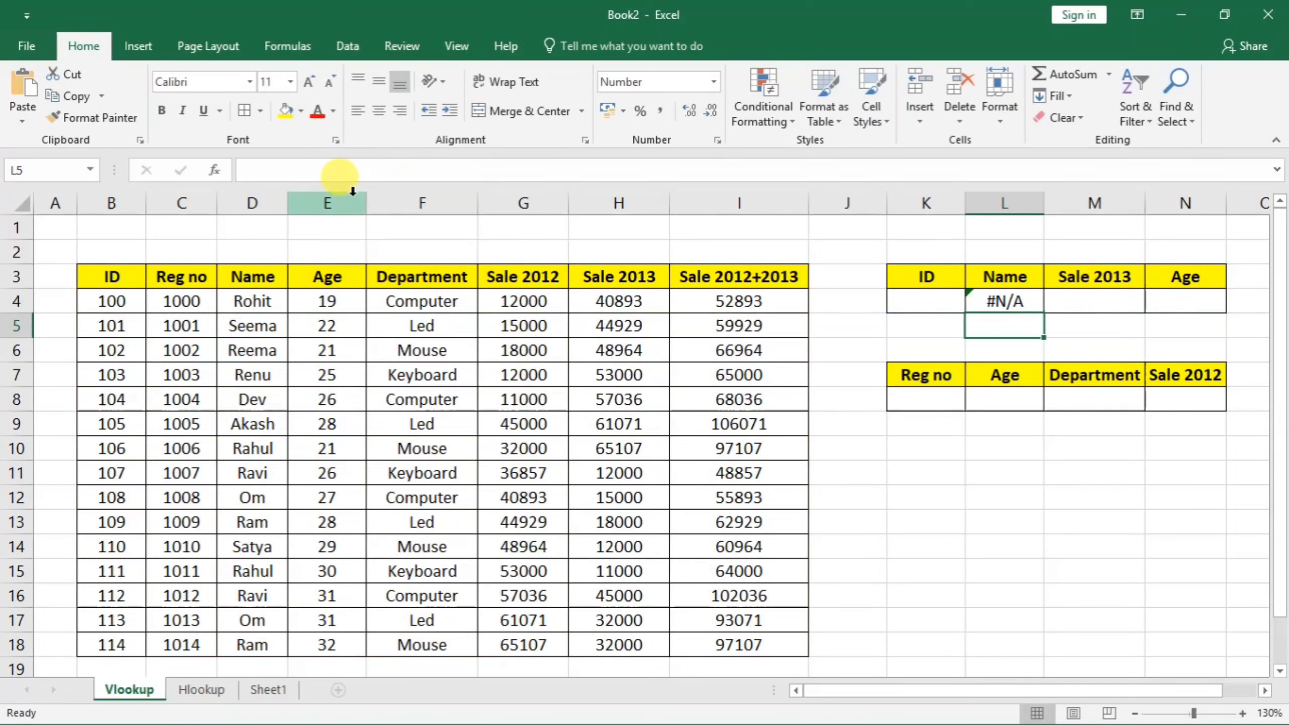
- Set the lookup ID in K4 to 100
{"action": "left_click", "coordinate": [939, 304]}
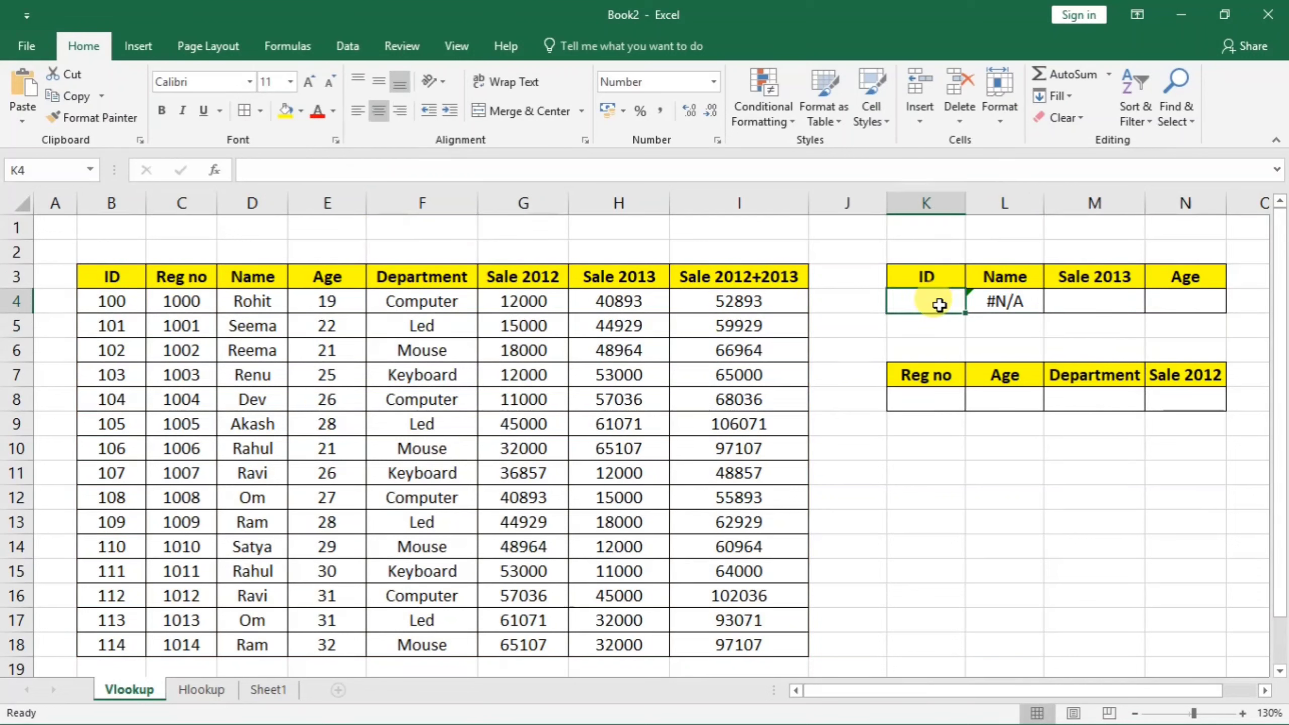
{"action": "type", "text": "100"}
{"action": "key", "text": "Return"}
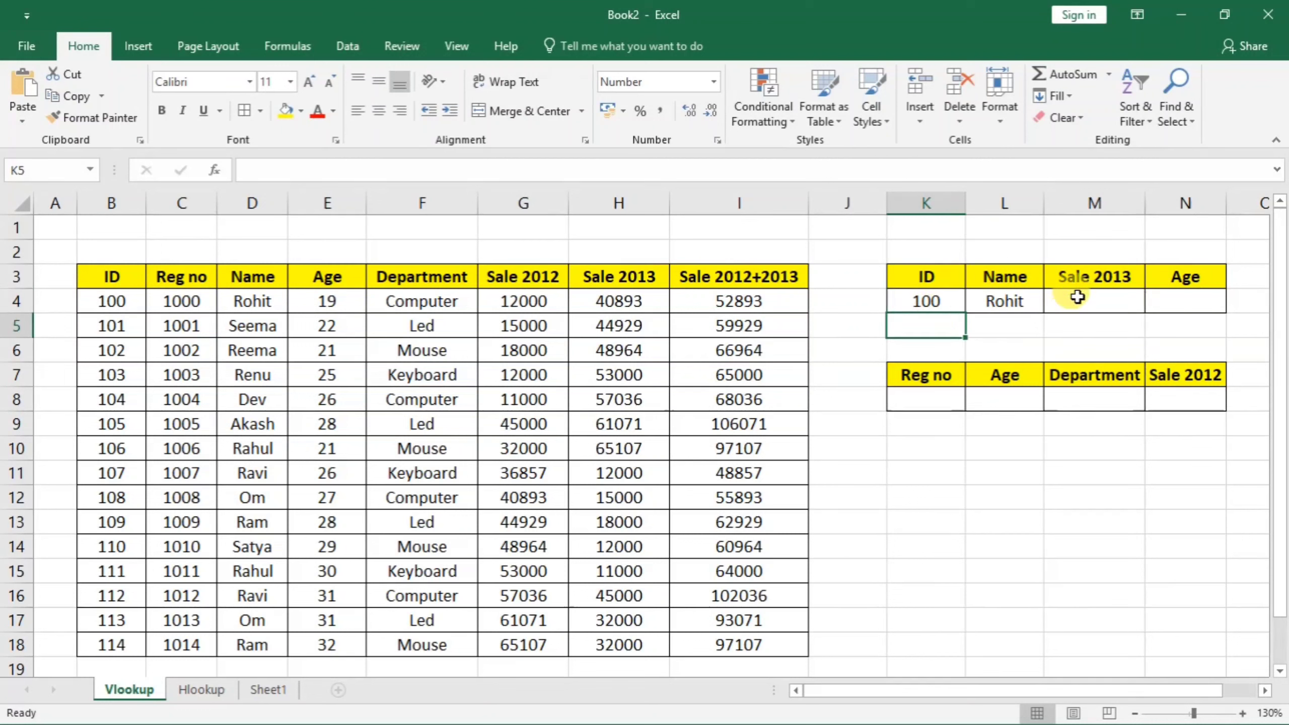
- Copy the VLOOKUP formula text from the Name cell L4 and paste it into the Sale 2013 cell M4
{"action": "left_click", "coordinate": [1098, 296]}
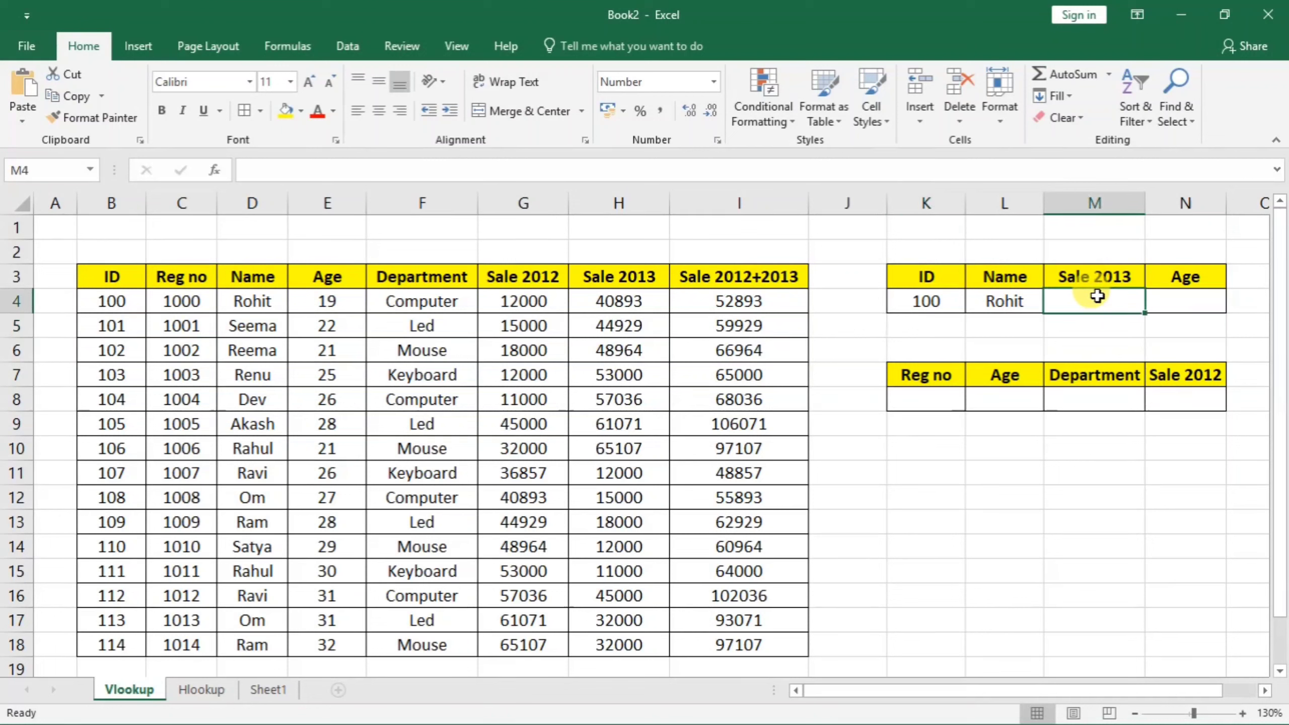
{"action": "left_click", "coordinate": [1208, 306]}
{"action": "left_click", "coordinate": [1009, 305]}
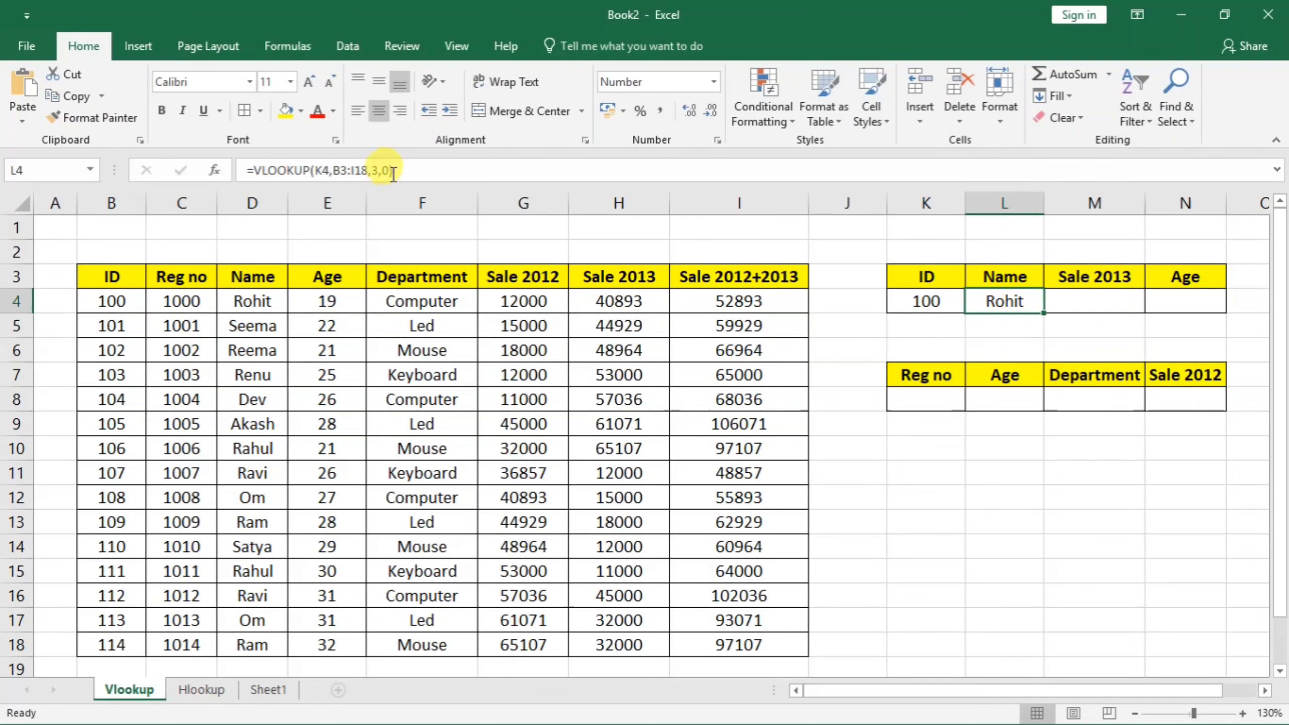
{"action": "left_click", "coordinate": [327, 175]}
{"action": "left_click_drag", "start_coordinate": [328, 175], "coordinate": [216, 169]}
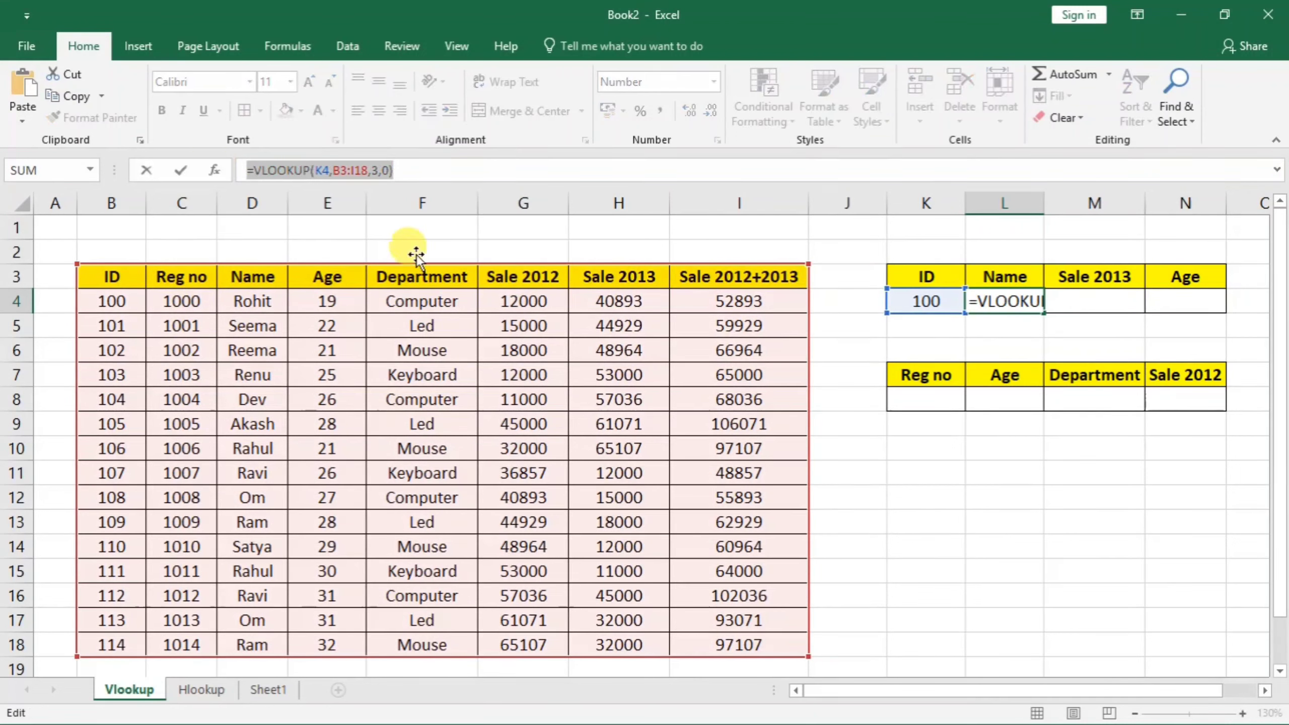
{"action": "right_click", "coordinate": [358, 173]}
{"action": "left_click", "coordinate": [417, 209]}
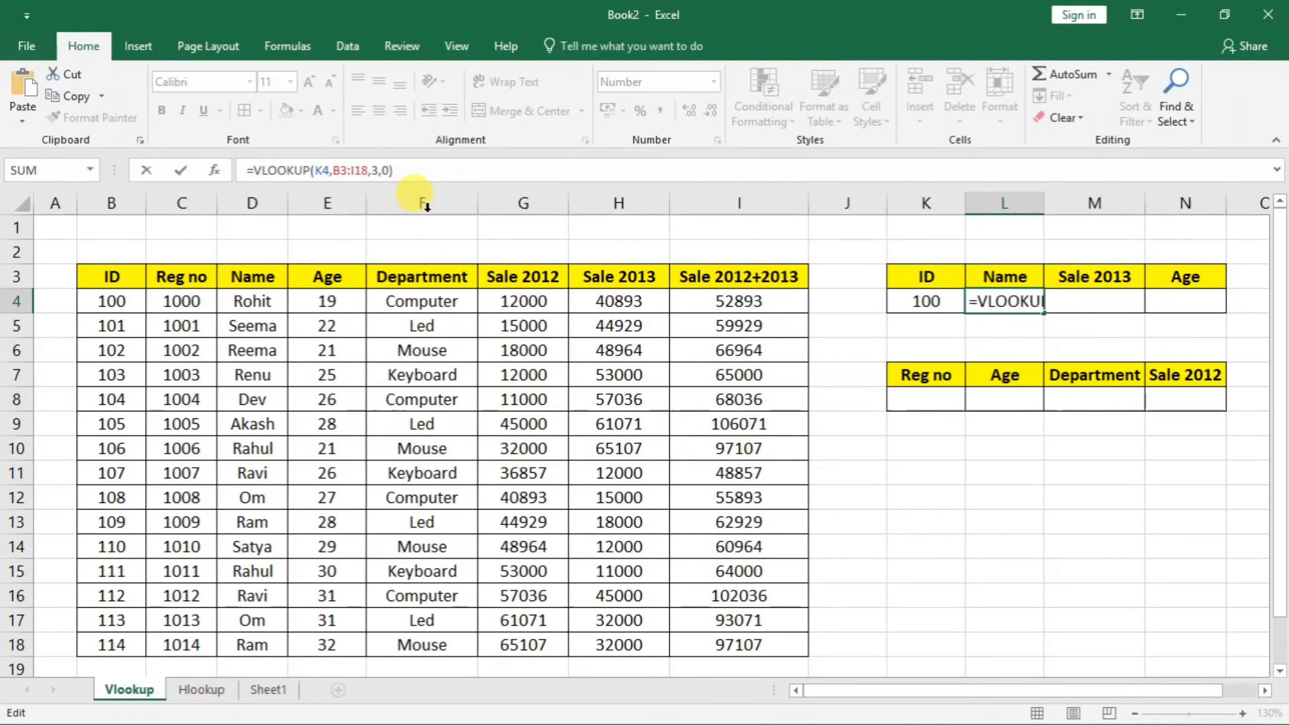
{"action": "key", "text": "Tab"}
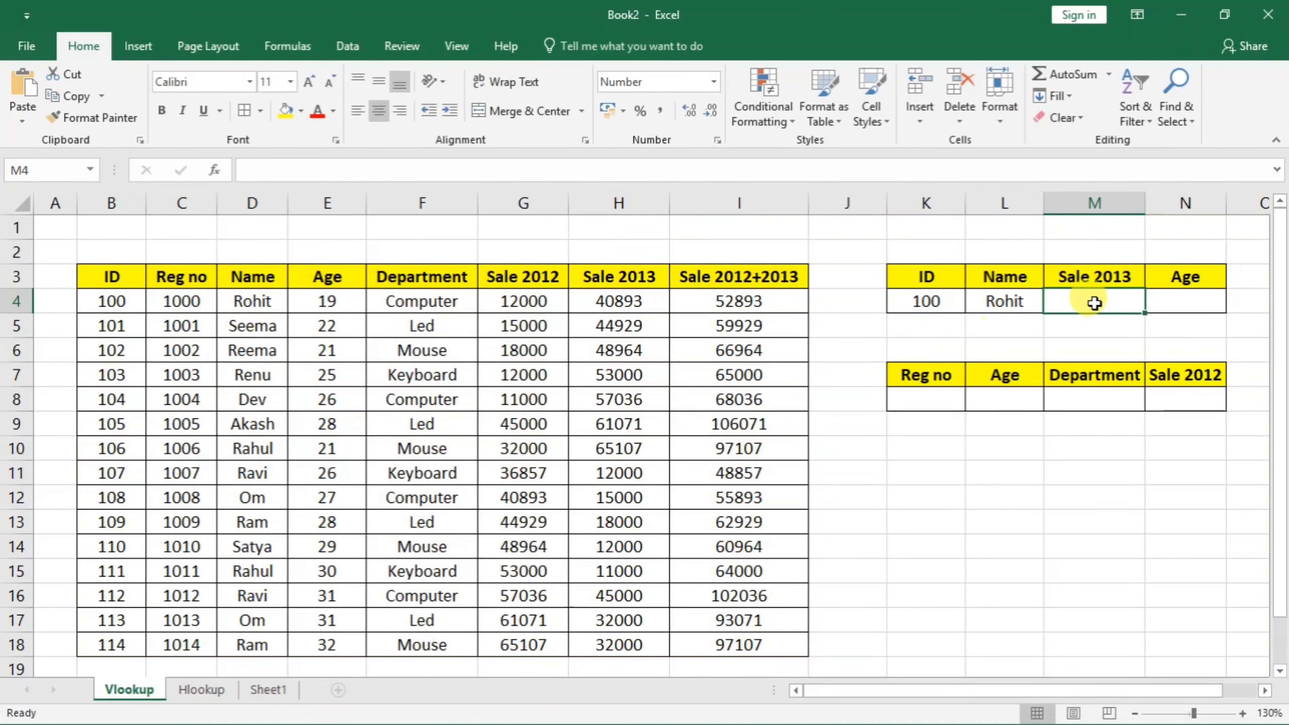
{"action": "key", "text": "ctrl+v"}
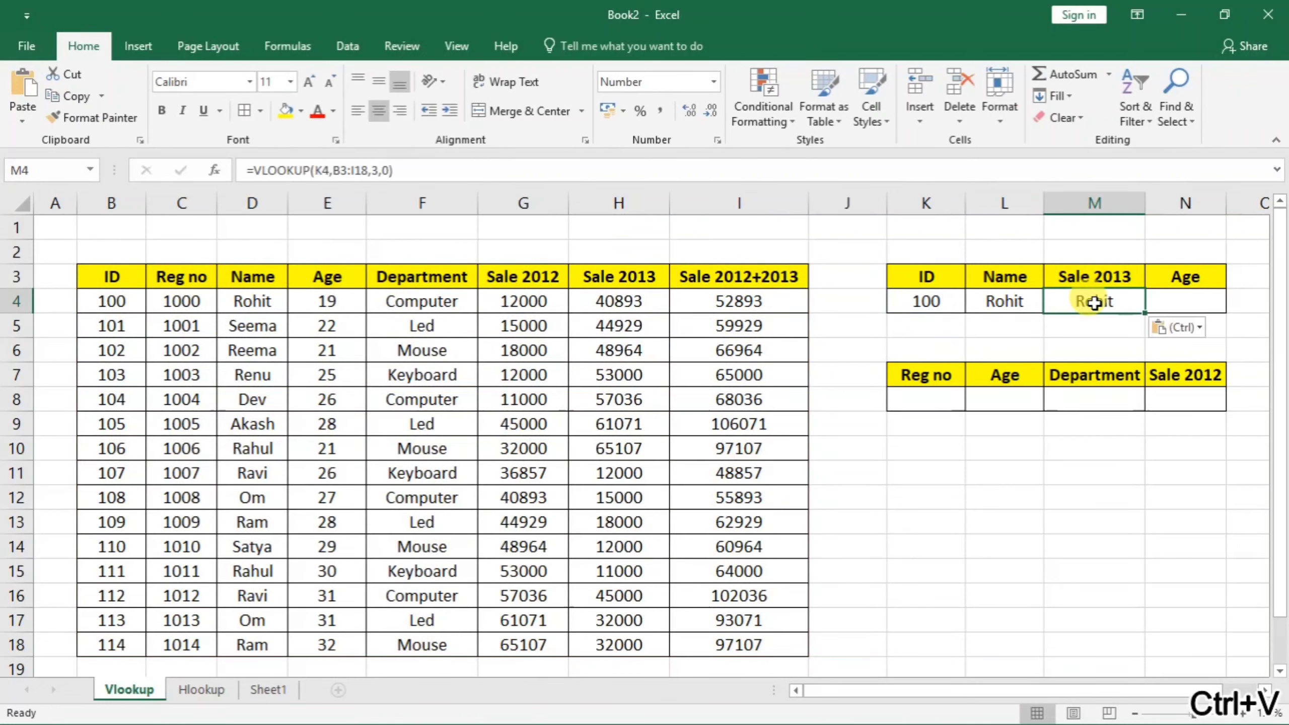
- Change the column index in the M4 VLOOKUP formula to 7
{"action": "left_click", "coordinate": [383, 170]}
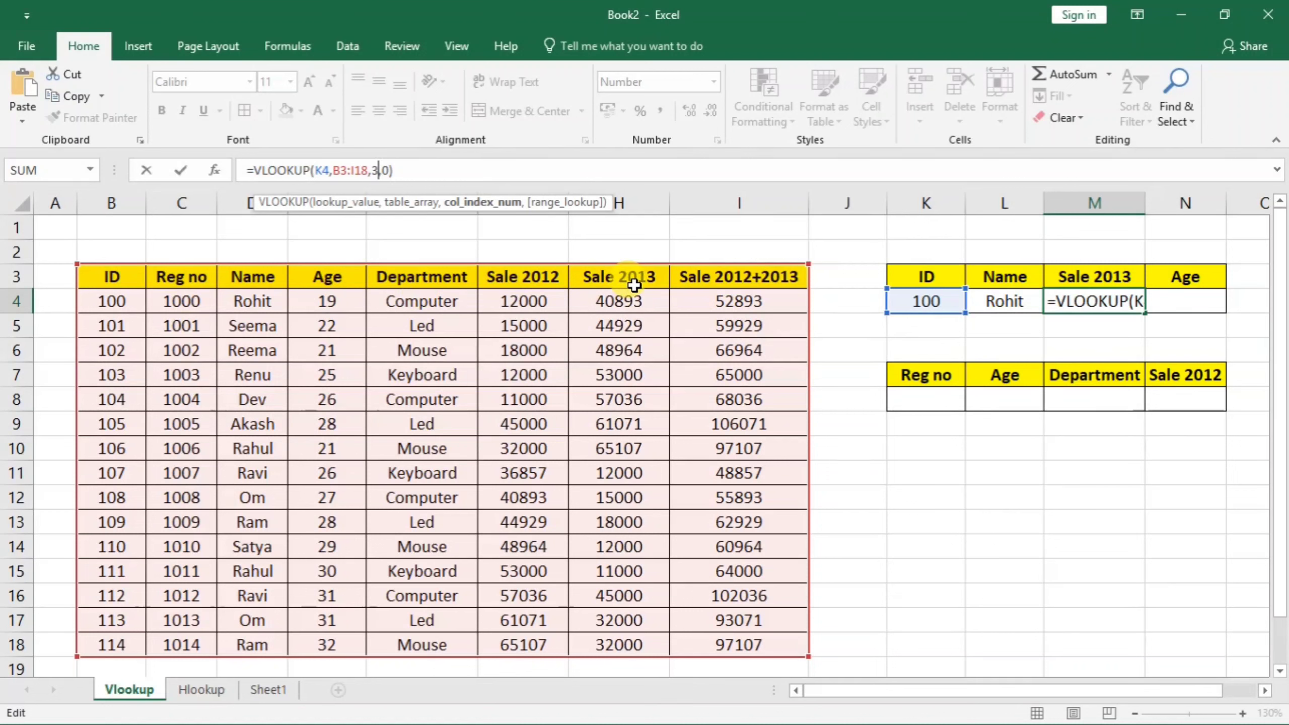
{"action": "key", "text": "BackSpace"}
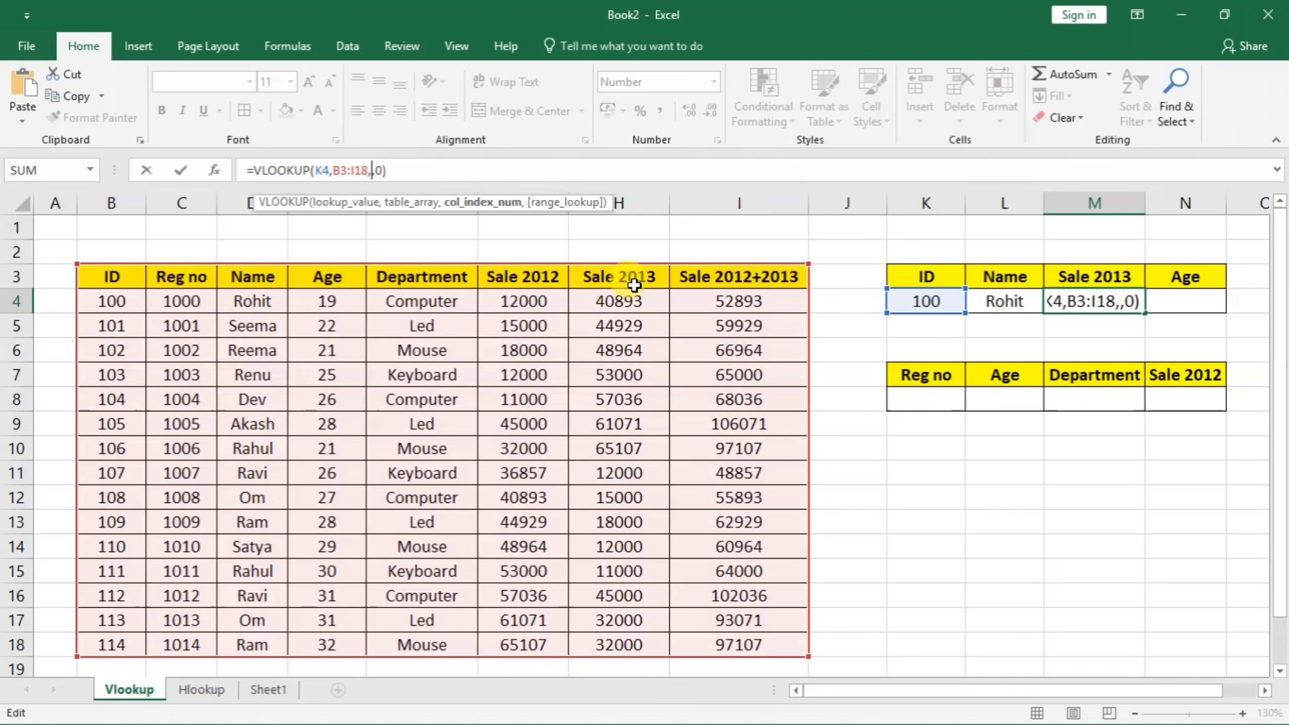
{"action": "type", "text": "7"}
{"action": "key", "text": "Return"}
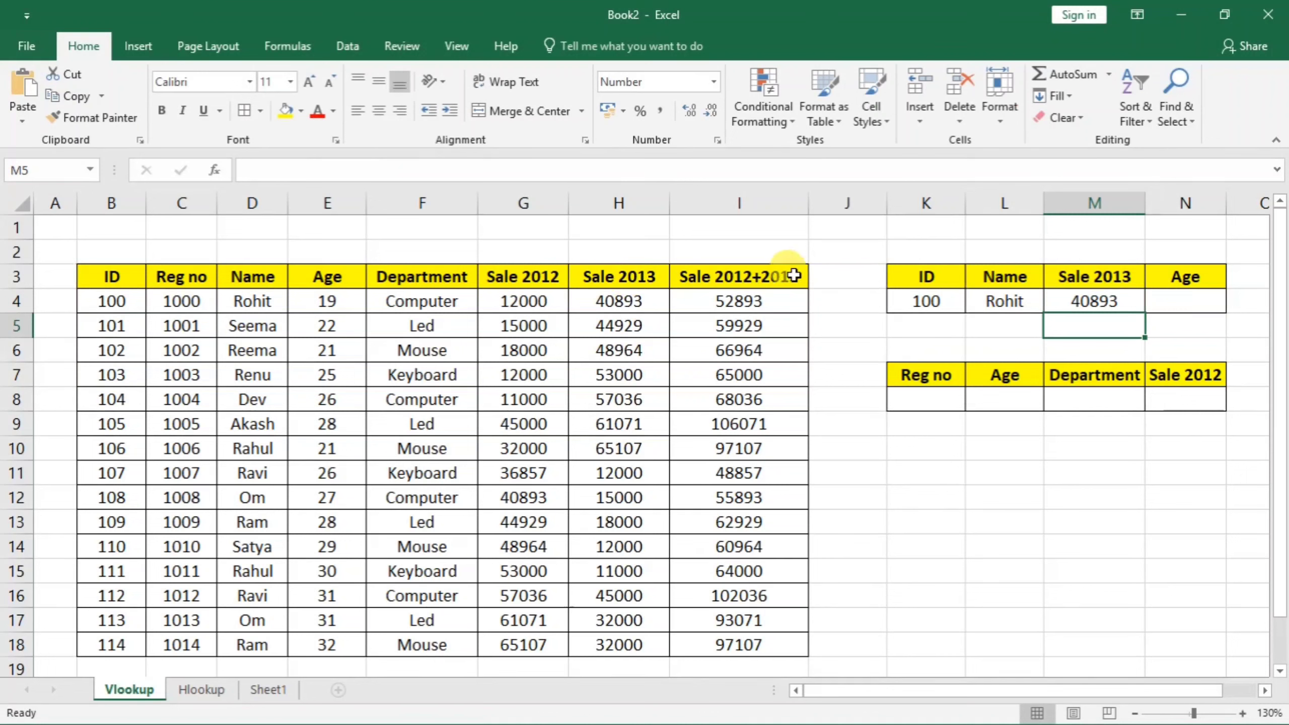
- Set the lookup ID in K4 to 102 to test the Name and Sale 2013 lookups
{"action": "left_click", "coordinate": [908, 300]}
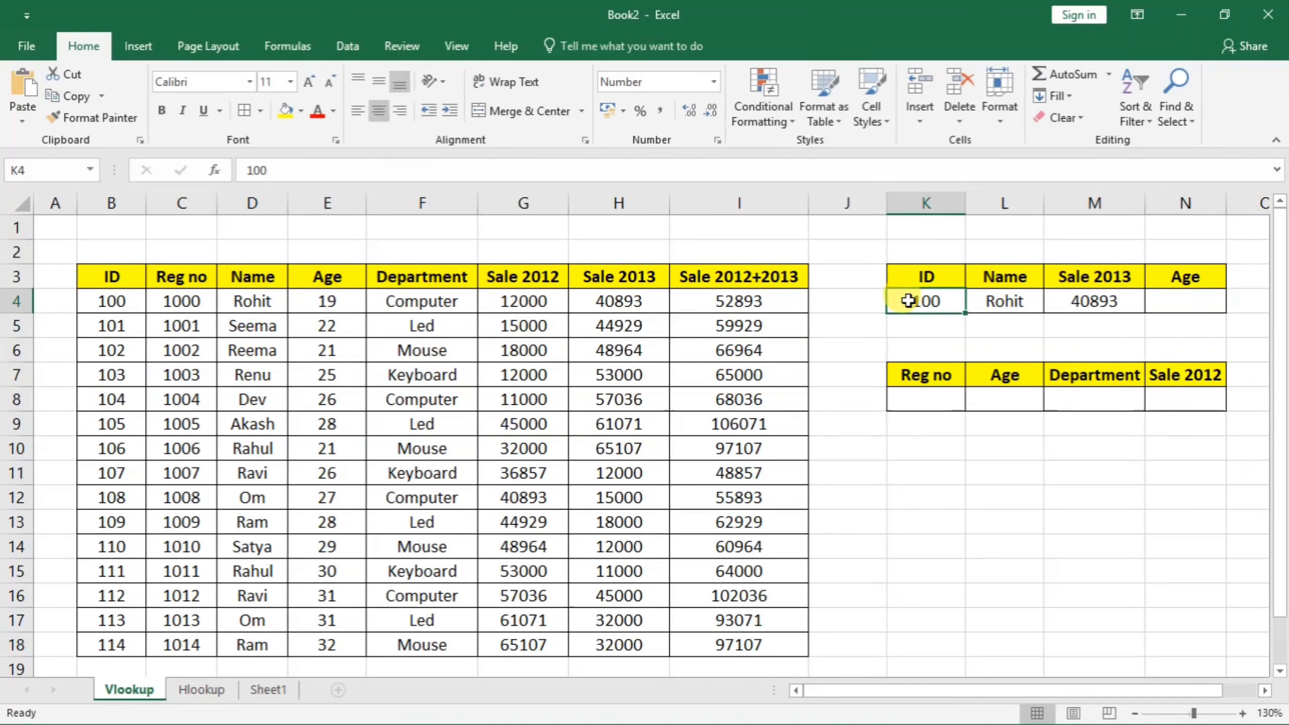
{"action": "type", "text": "102"}
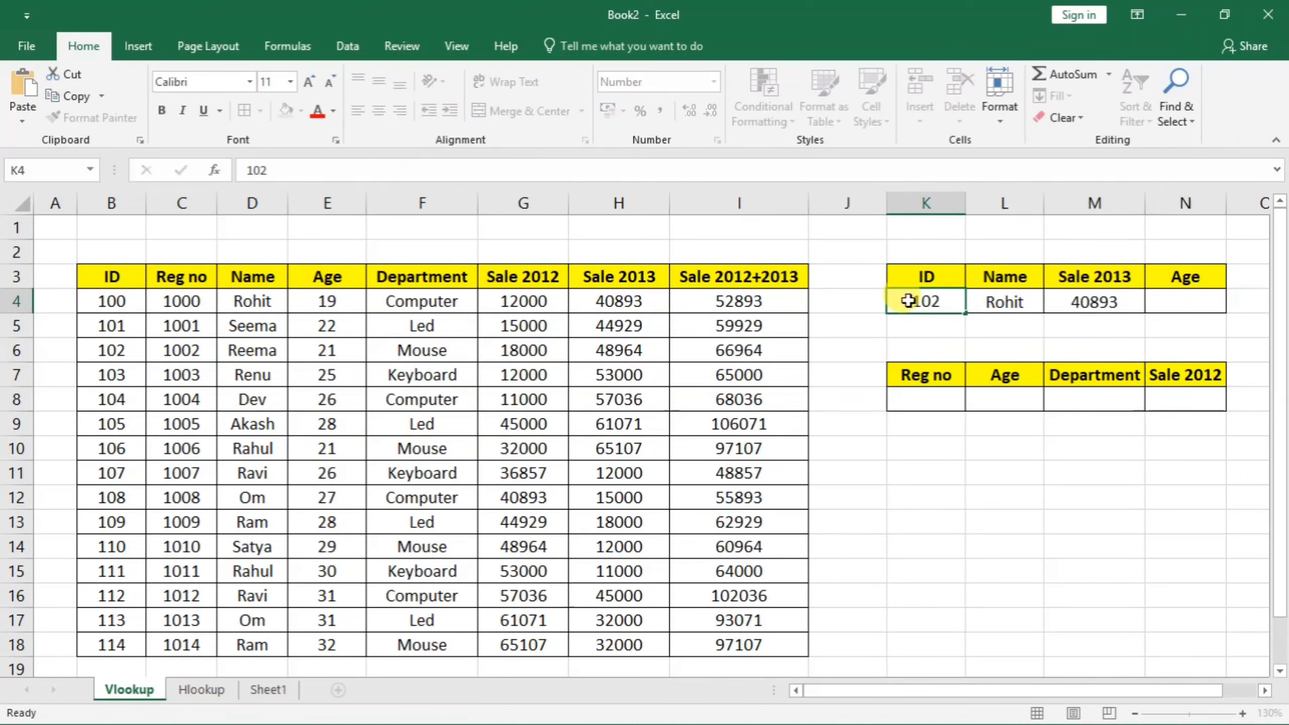
{"action": "key", "text": "Return"}
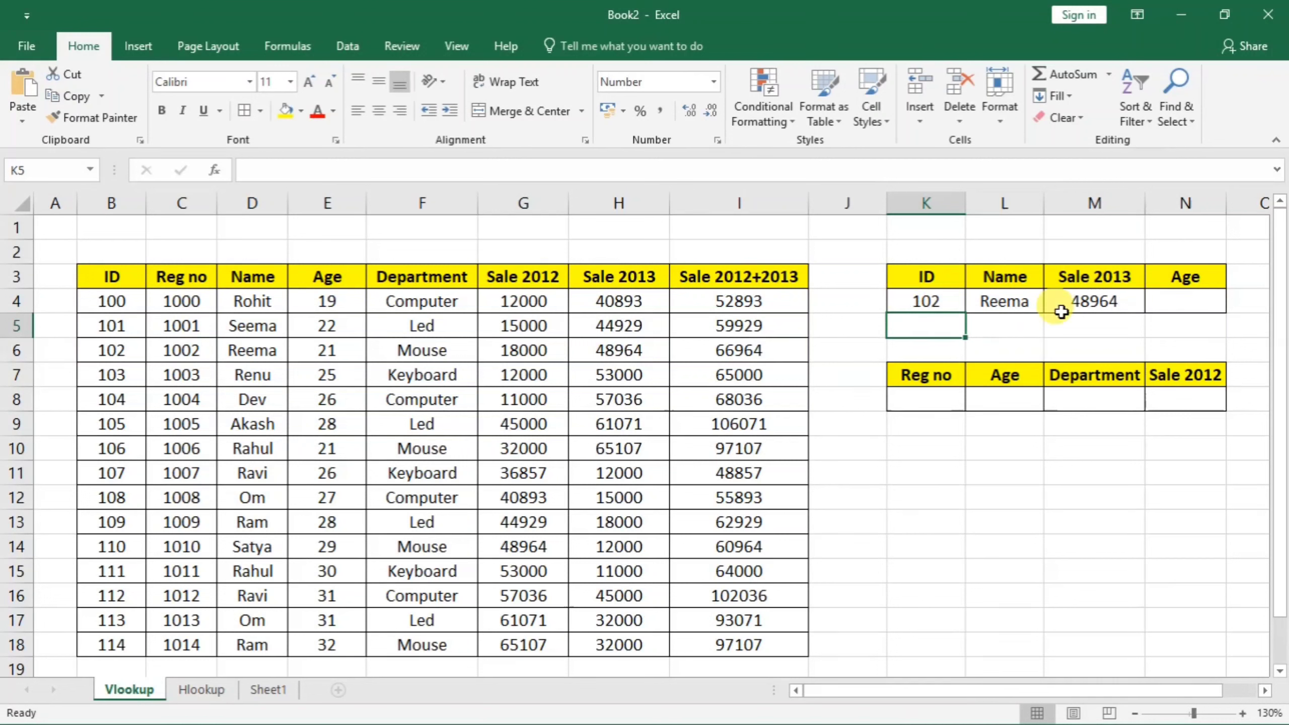
- Paste the copied VLOOKUP formula into the Age cell N4 and change its column index to 4
{"action": "left_click", "coordinate": [1182, 299]}
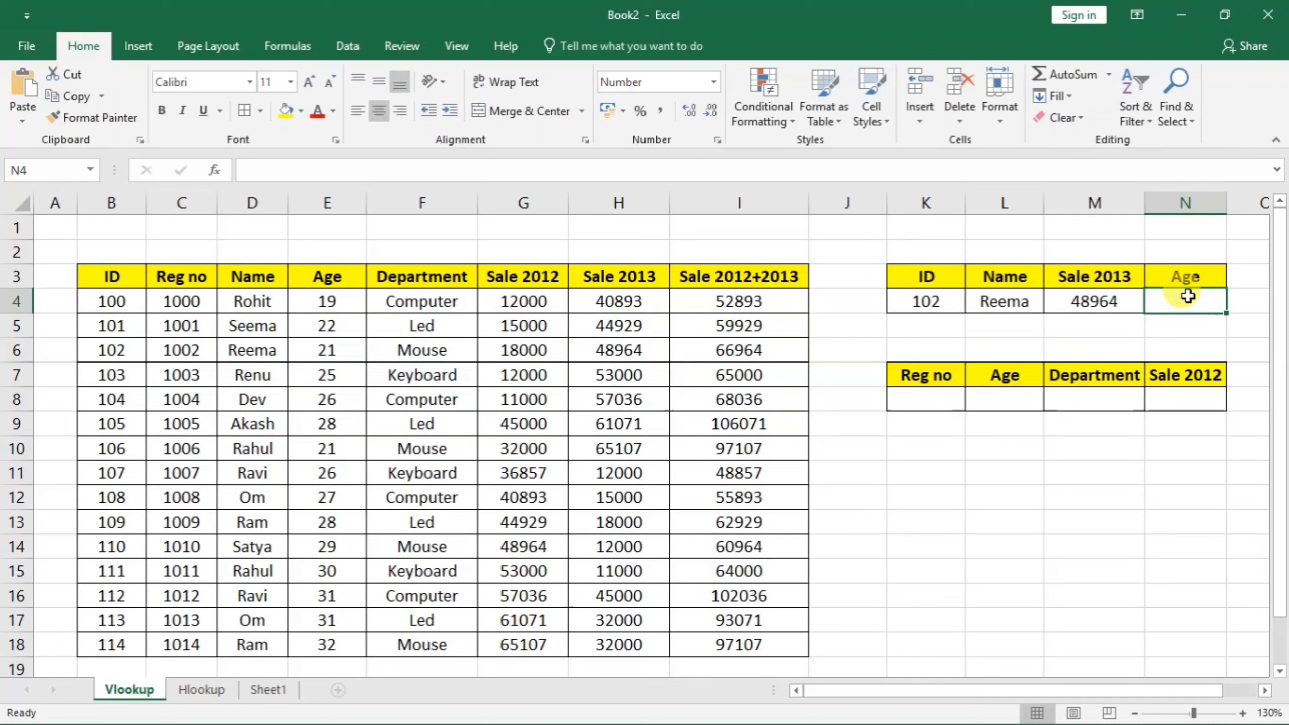
{"action": "key", "text": "ctrl+v"}
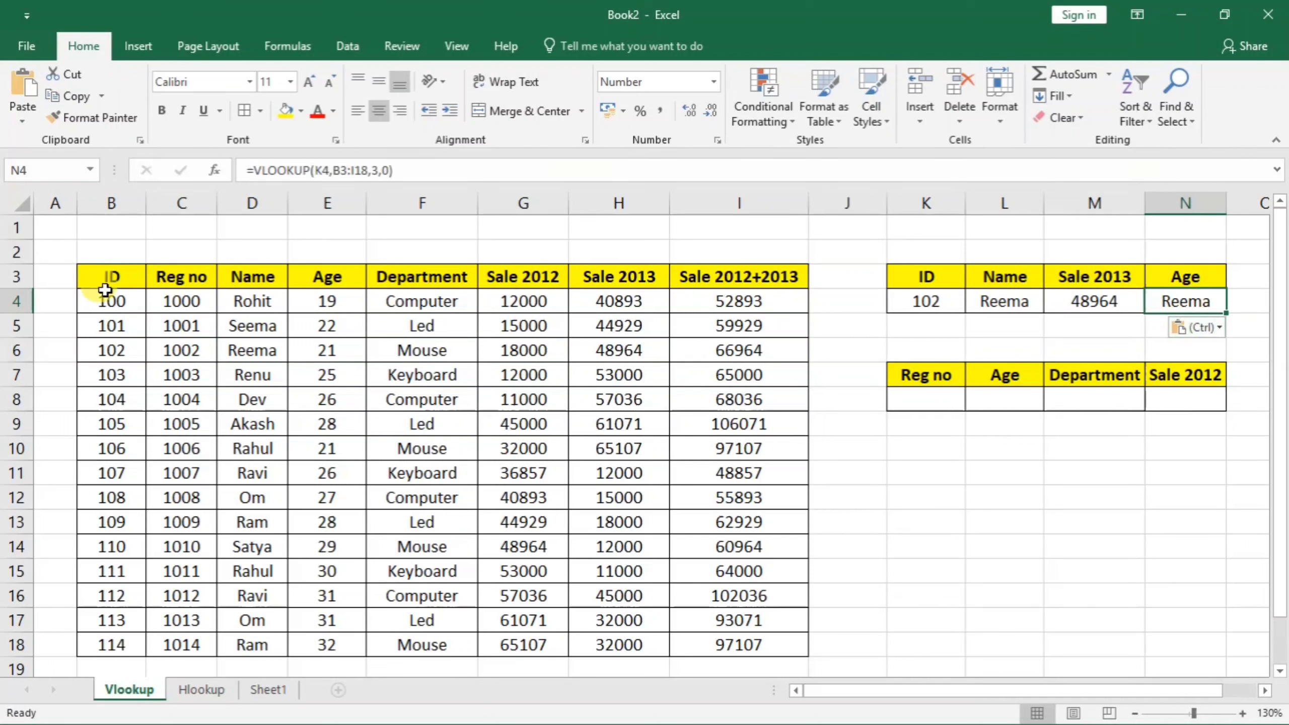
{"action": "left_click", "coordinate": [377, 176]}
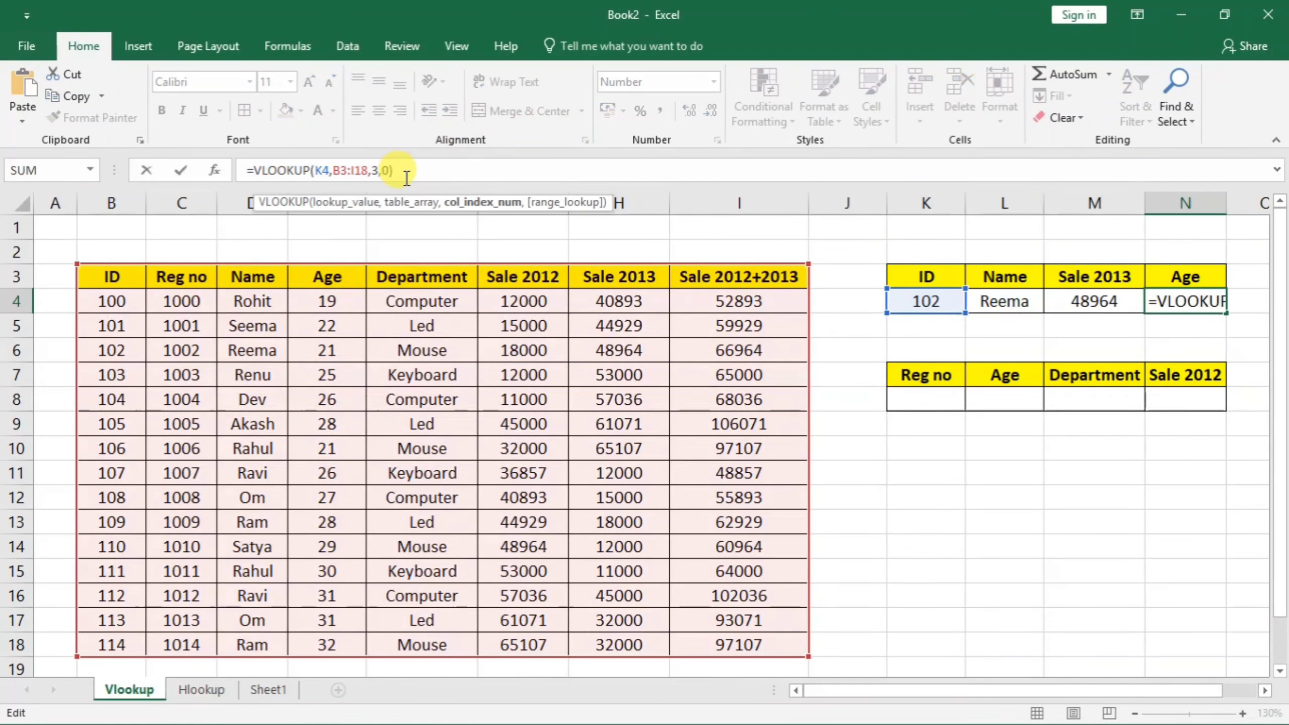
{"action": "key", "text": "BackSpace"}
{"action": "type", "text": "4"}
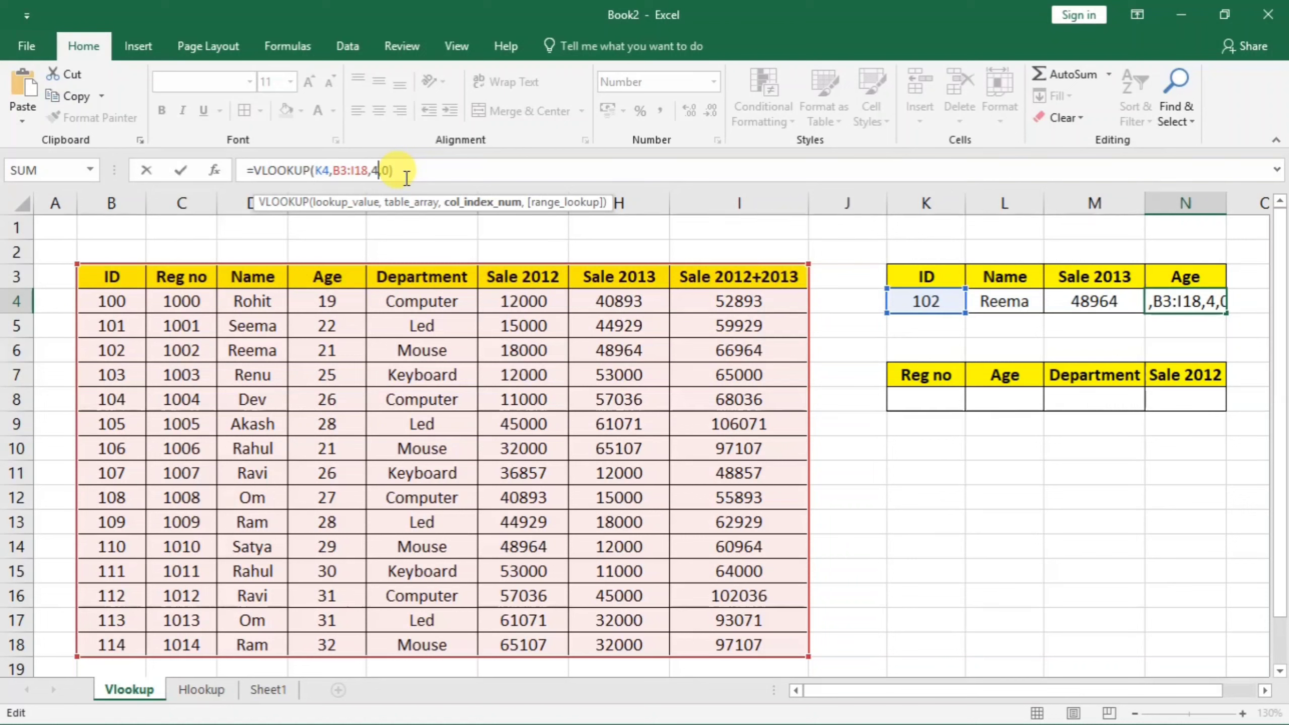
{"action": "key", "text": "Return"}
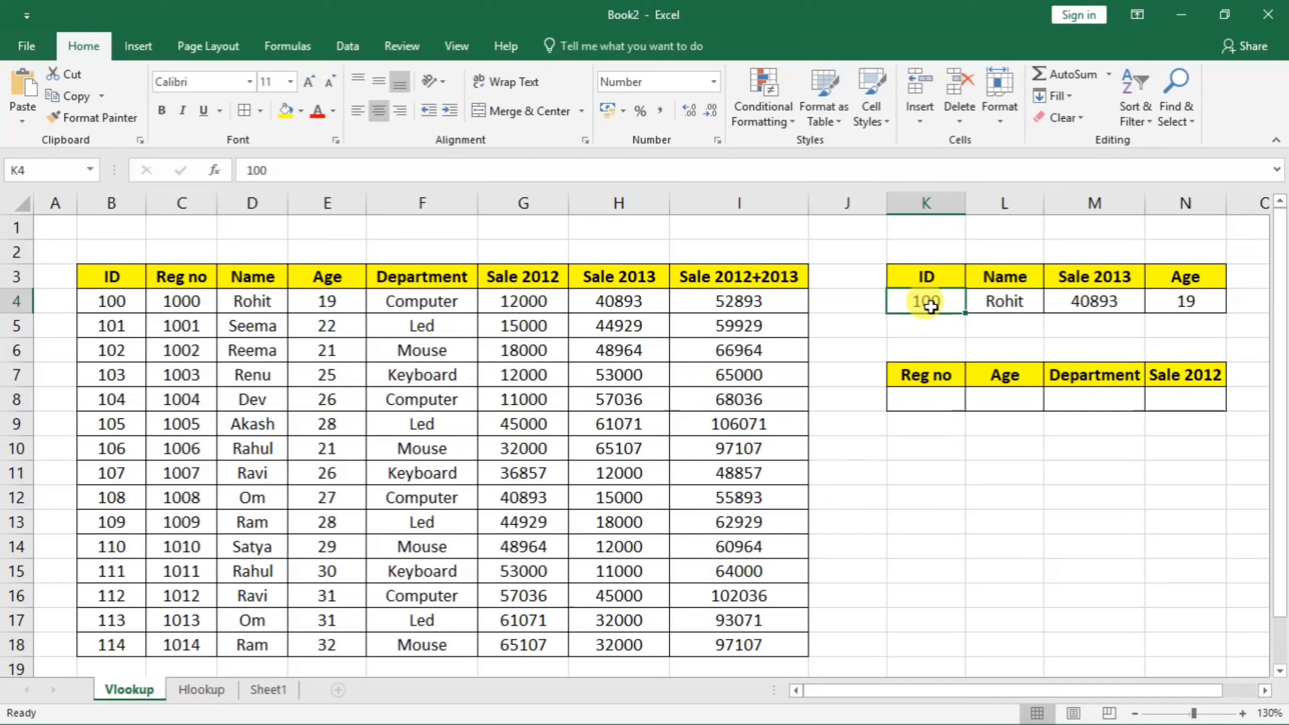
- Examine the data table ranges B3:I18 and C3:I18 and the Reg no heading of the second lookup table
{"action": "left_click_drag", "start_coordinate": [108, 277], "coordinate": [735, 637]}
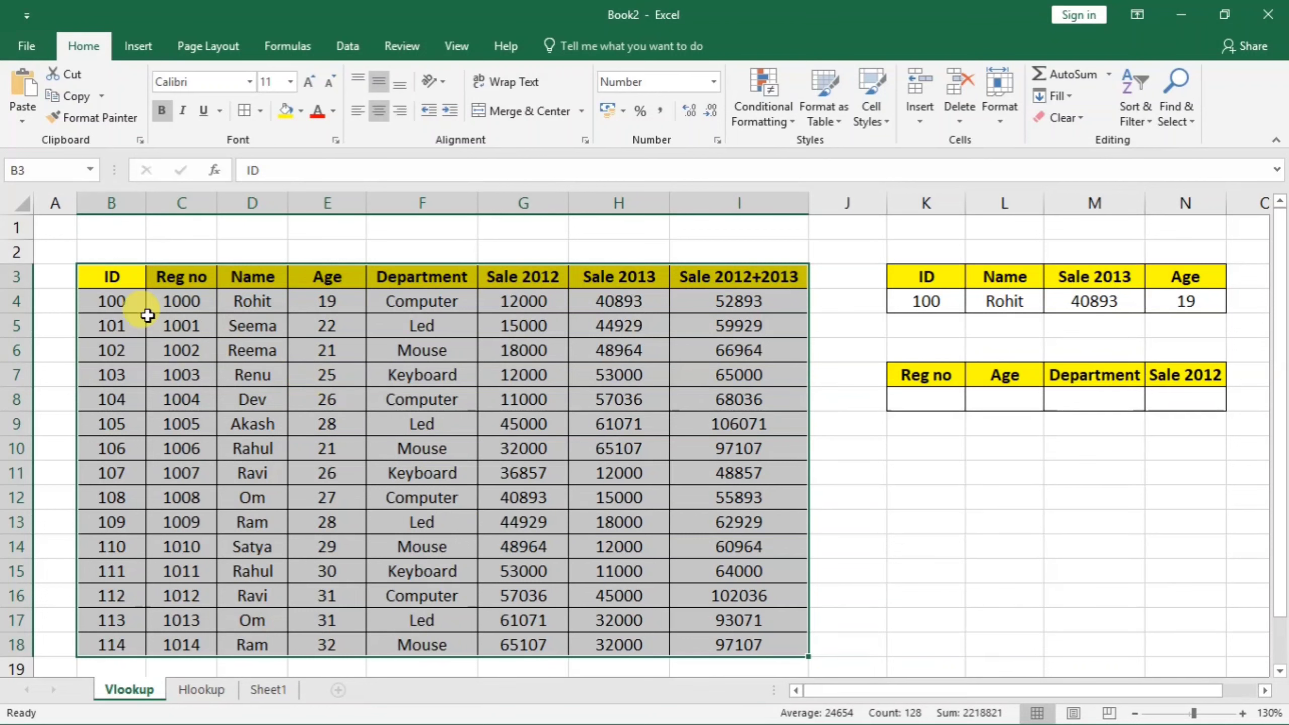
{"action": "mouse_move", "coordinate": [173, 279]}
{"action": "left_mouse_down"}
{"action": "mouse_move", "coordinate": [507, 613]}
{"action": "mouse_move", "coordinate": [736, 661]}
{"action": "left_mouse_up"}
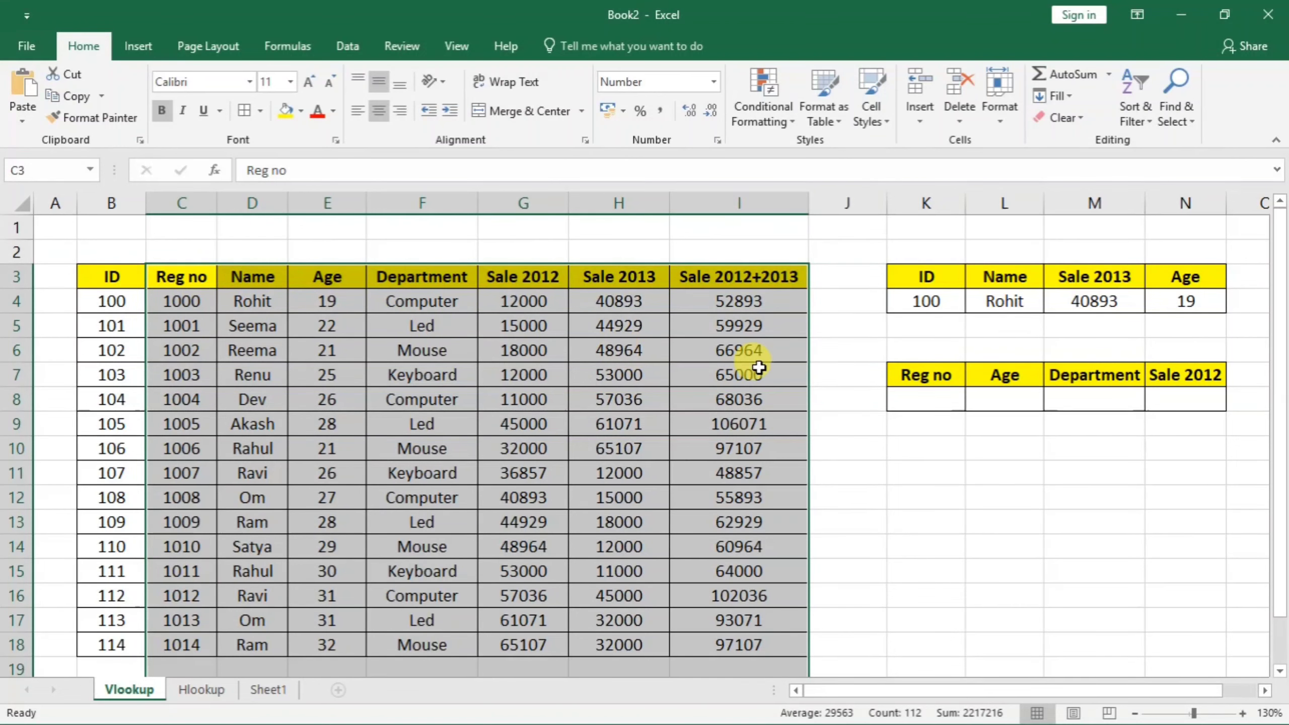
{"action": "left_click", "coordinate": [928, 376]}
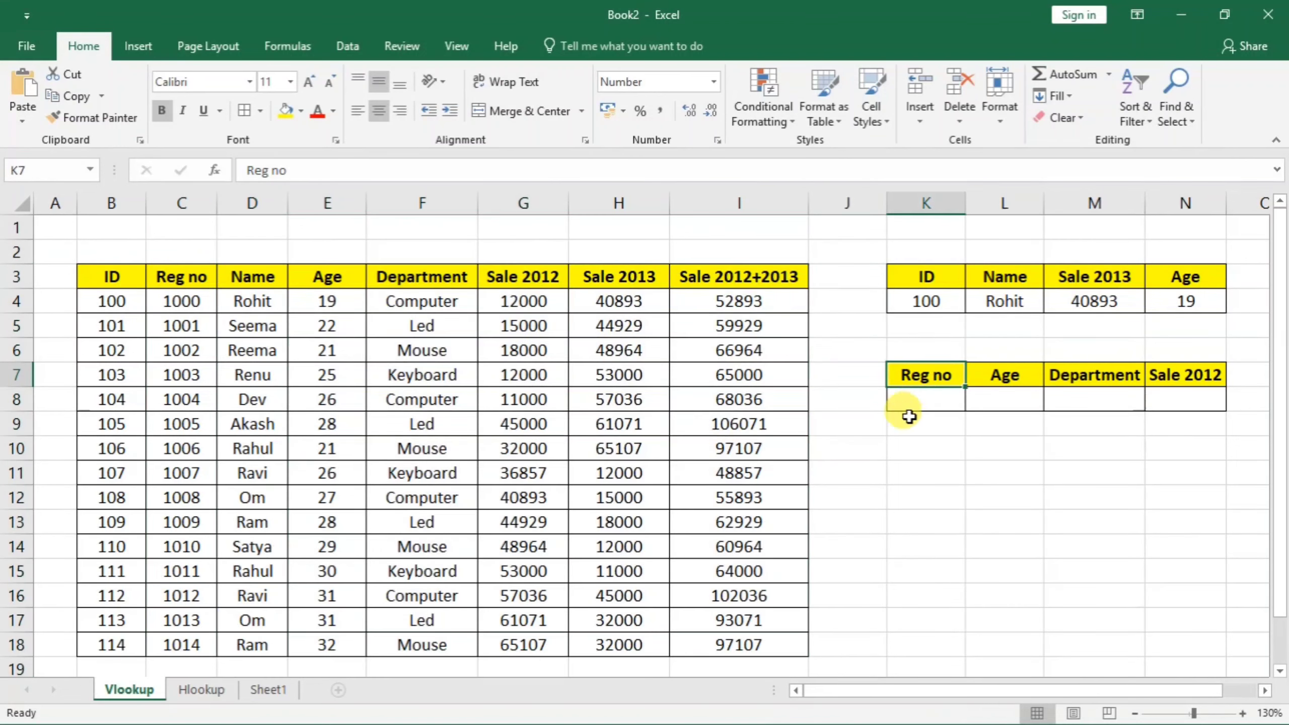
- Enter the formula =VLOOKUP(K8,C3:I18,3,0) in the Age cell L8 of the second lookup table
{"action": "left_click", "coordinate": [1027, 404]}
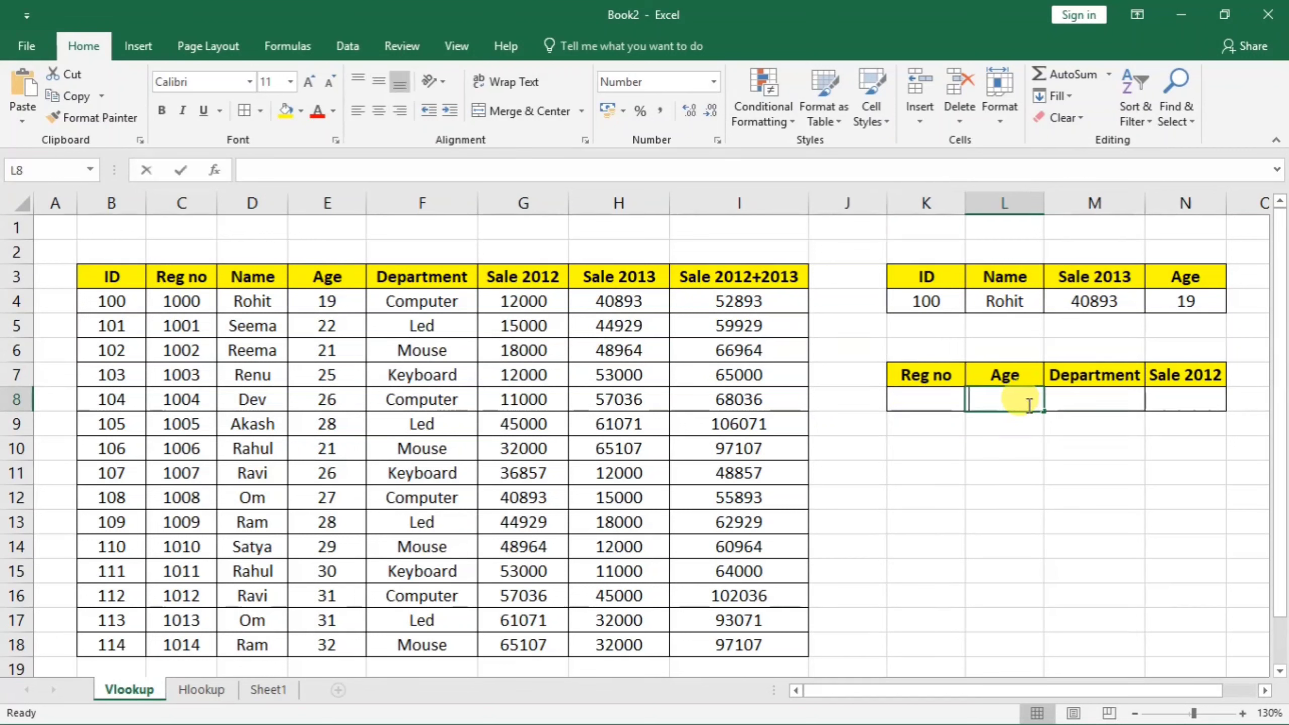
{"action": "type", "text": "=v"}
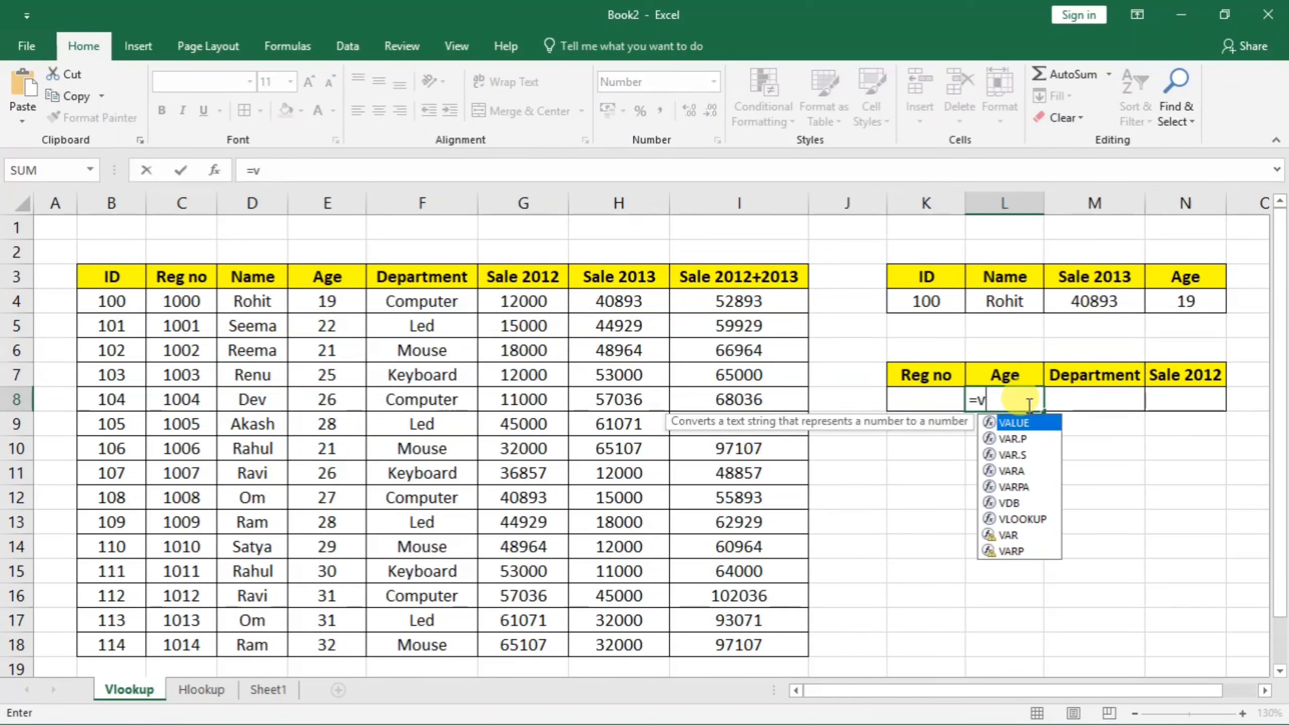
{"action": "type", "text": "lo"}
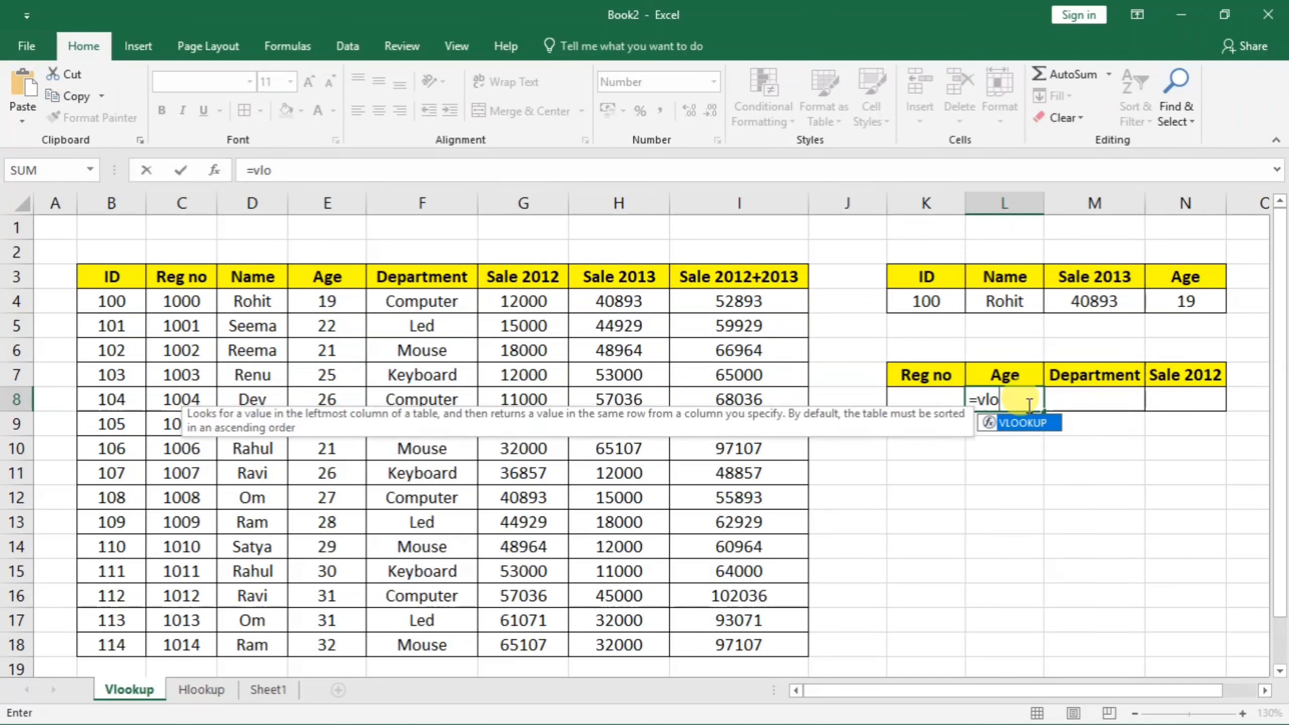
{"action": "key", "text": "Tab"}
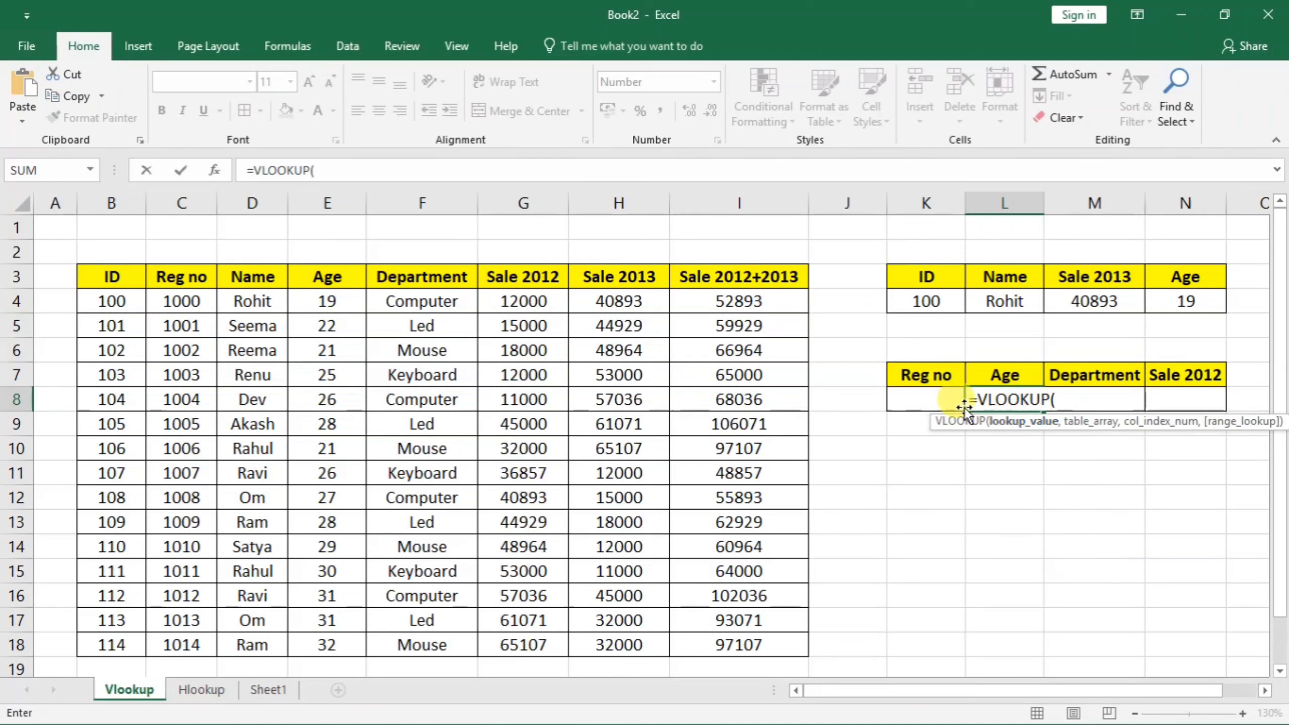
{"action": "left_click", "coordinate": [919, 401]}
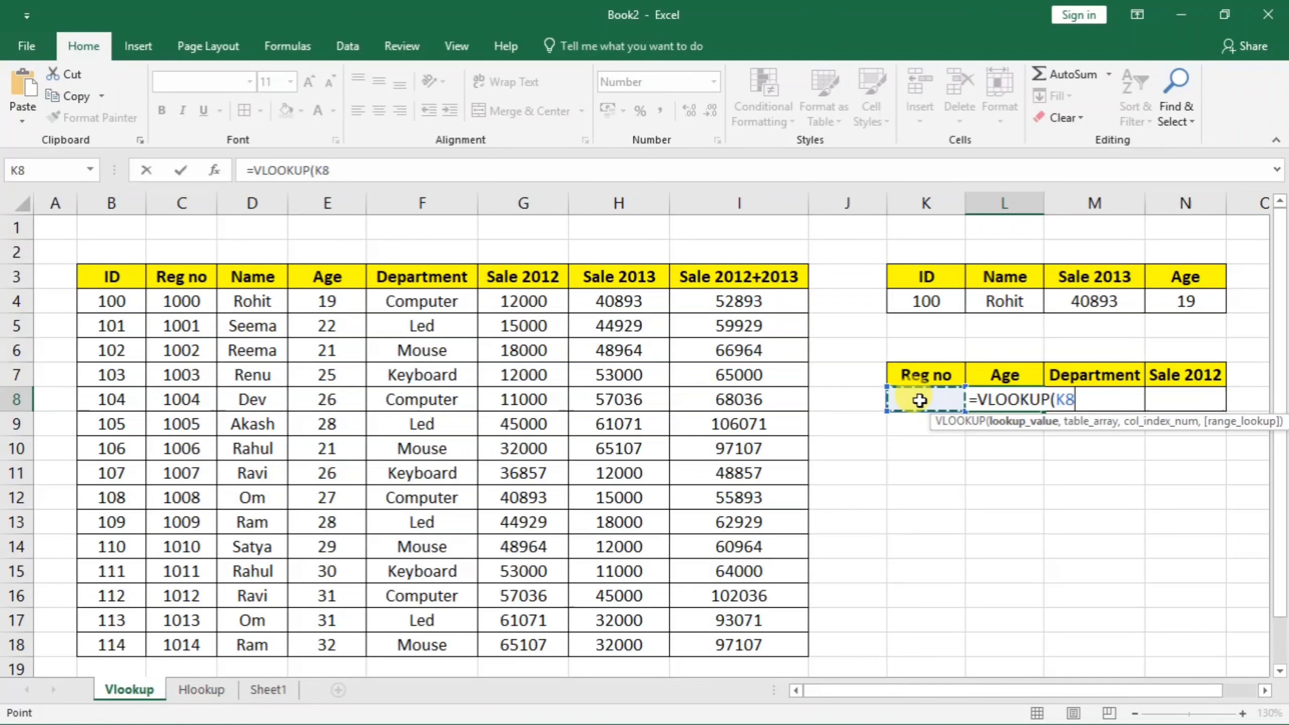
{"action": "type", "text": ","}
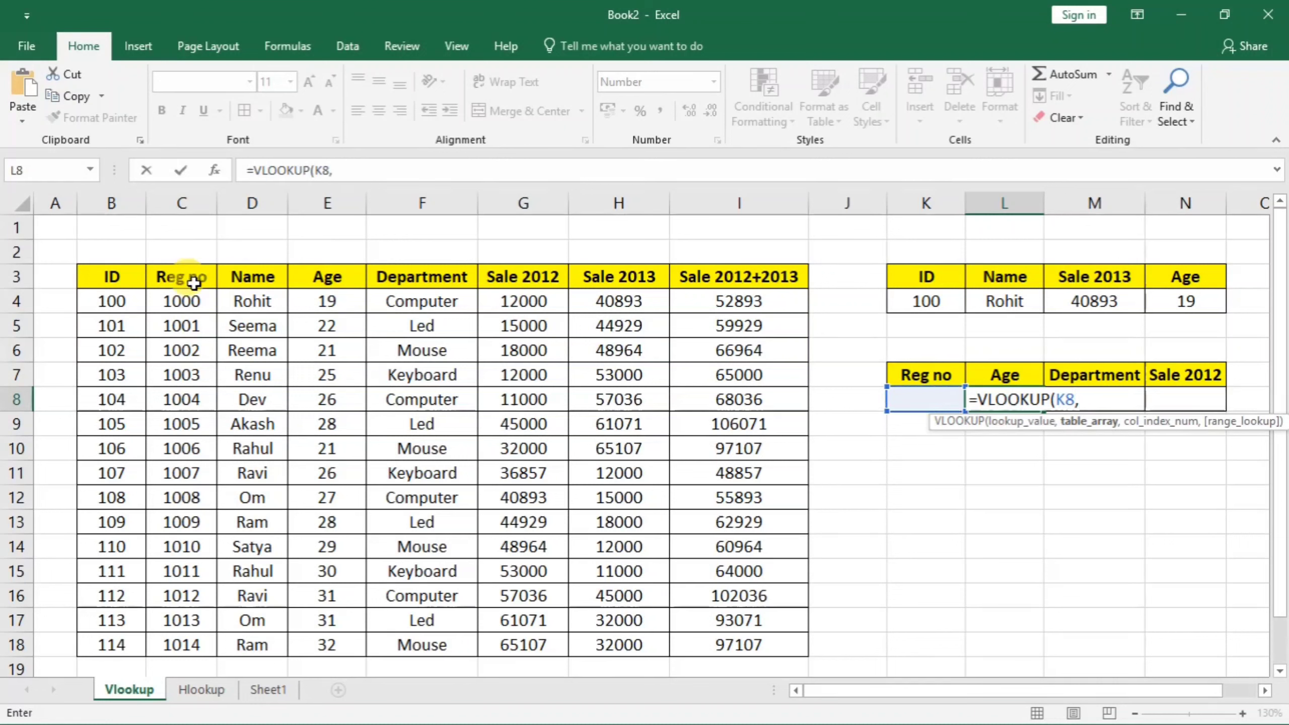
{"action": "left_click_drag", "start_coordinate": [193, 283], "coordinate": [751, 655]}
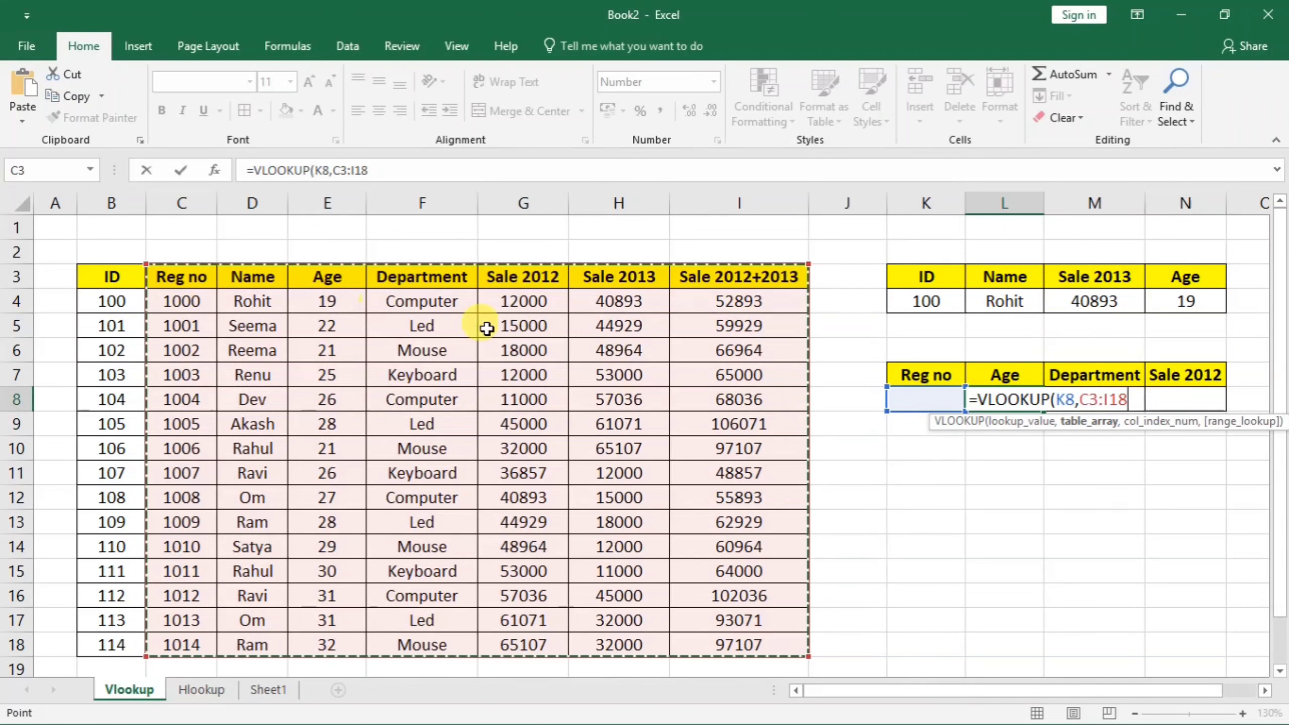
{"action": "type", "text": ","}
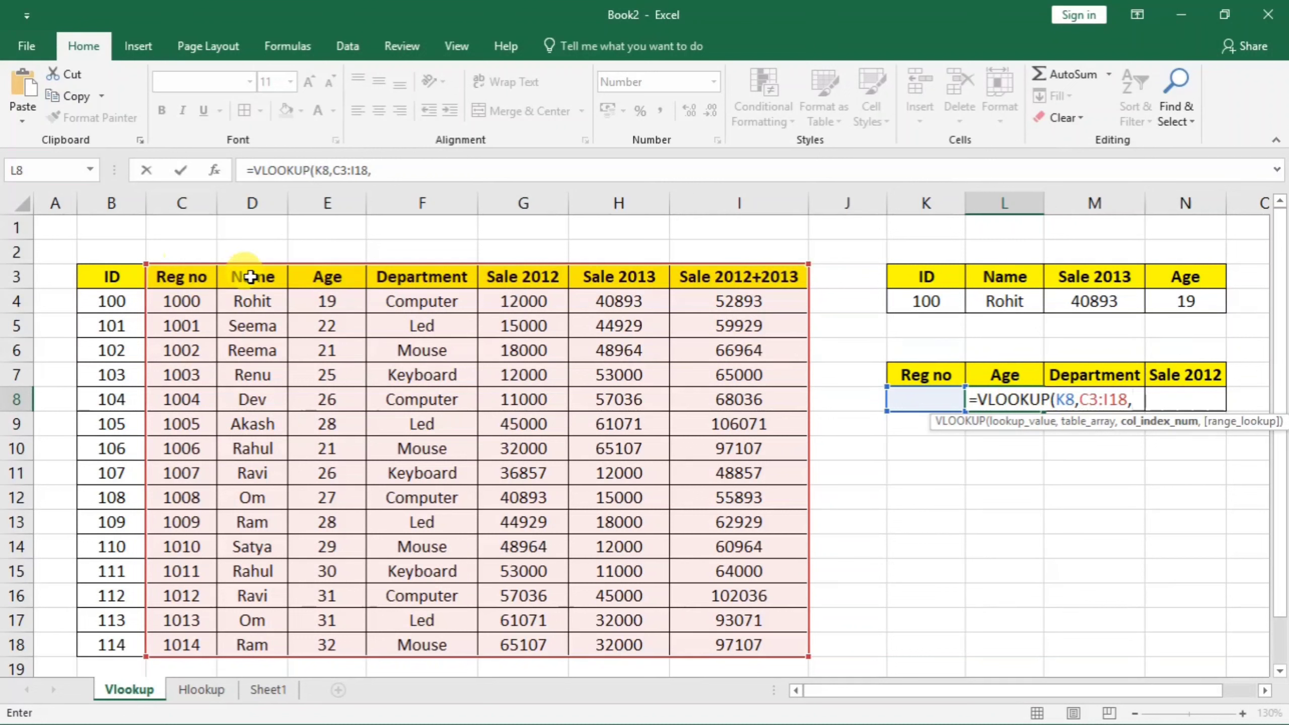
{"action": "type", "text": "3"}
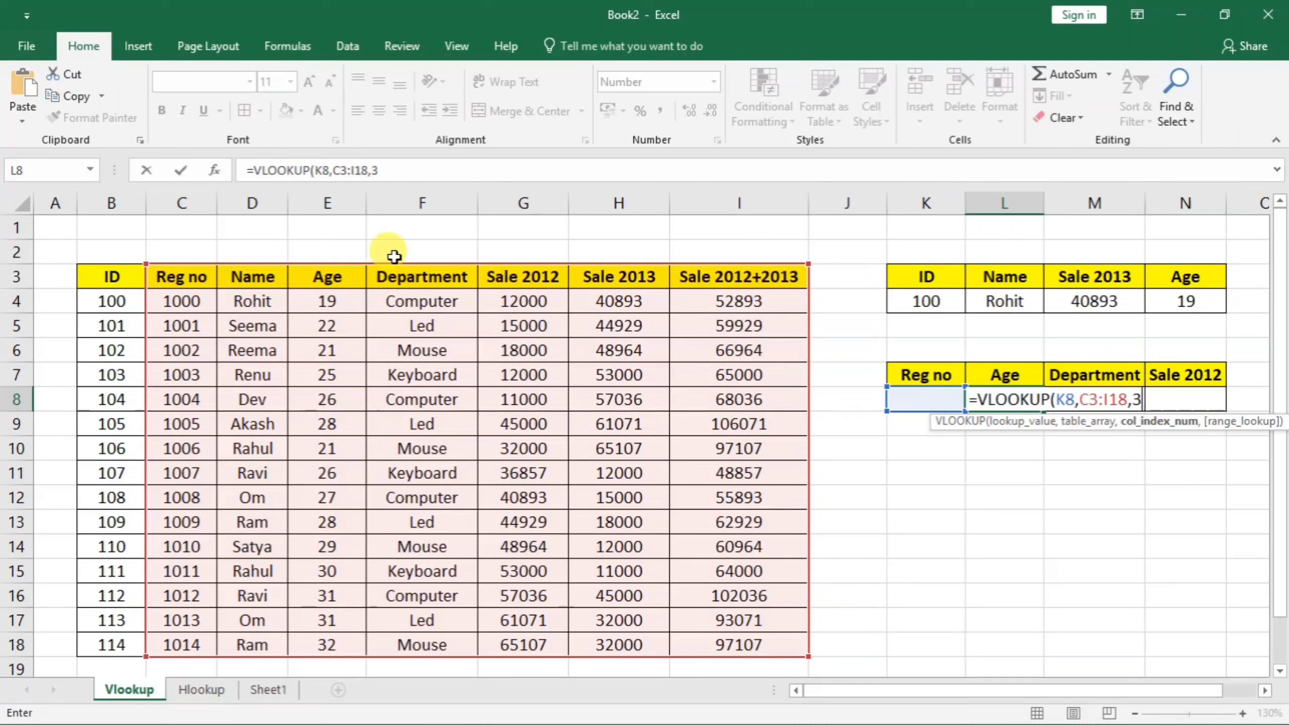
{"action": "type", "text": ","}
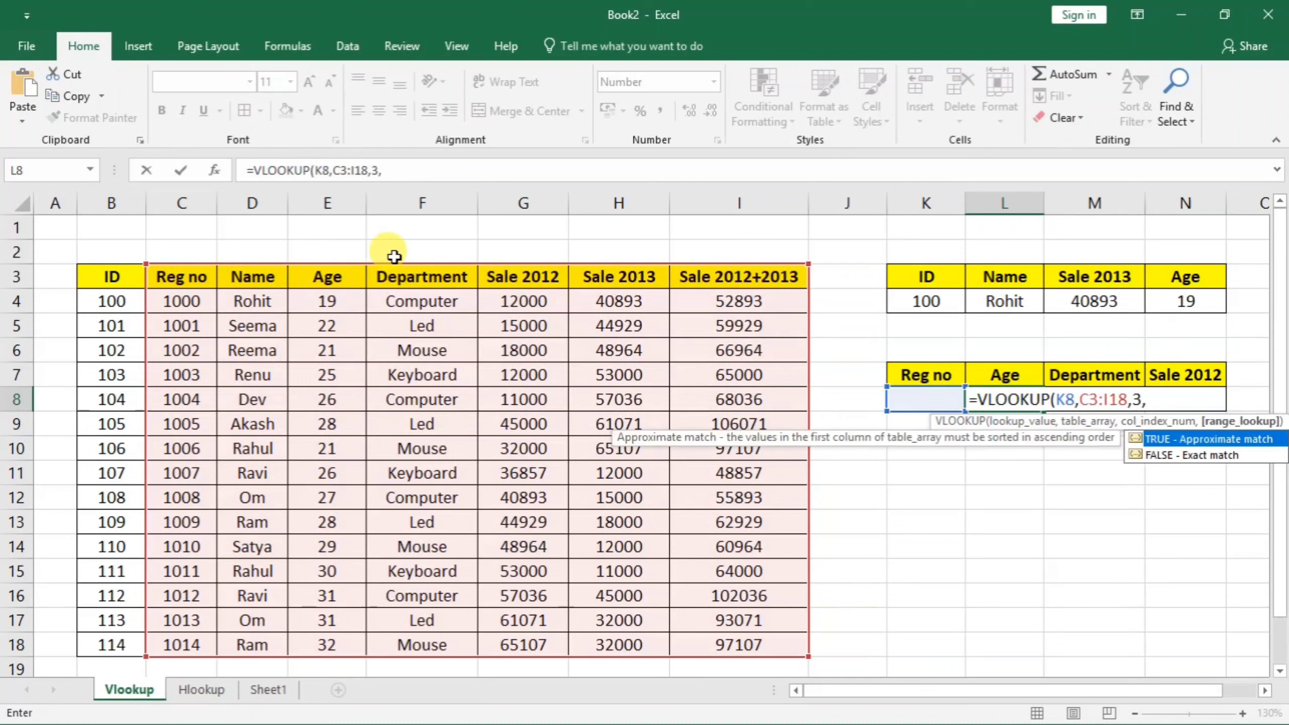
{"action": "type", "text": "0)"}
{"action": "key", "text": "Return"}
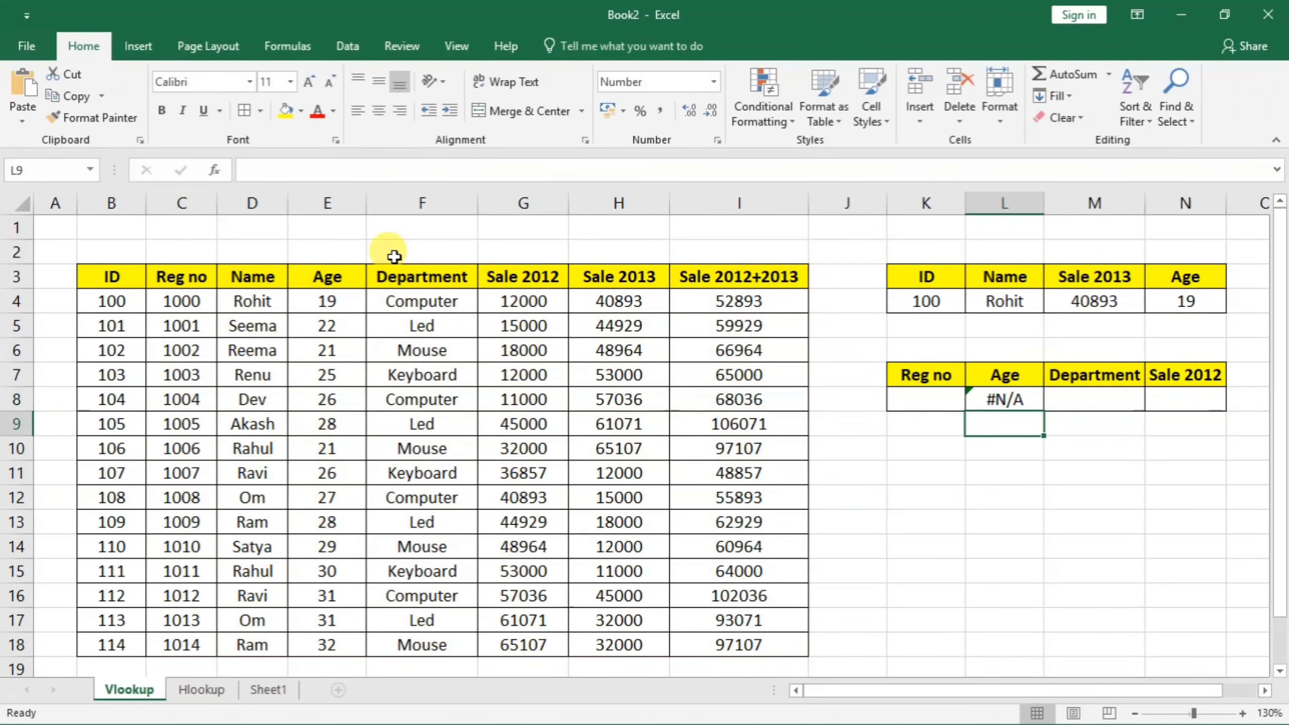
- Set the Reg no lookup value in K8 to 1000 to test the Age lookup
{"action": "left_click", "coordinate": [927, 399]}
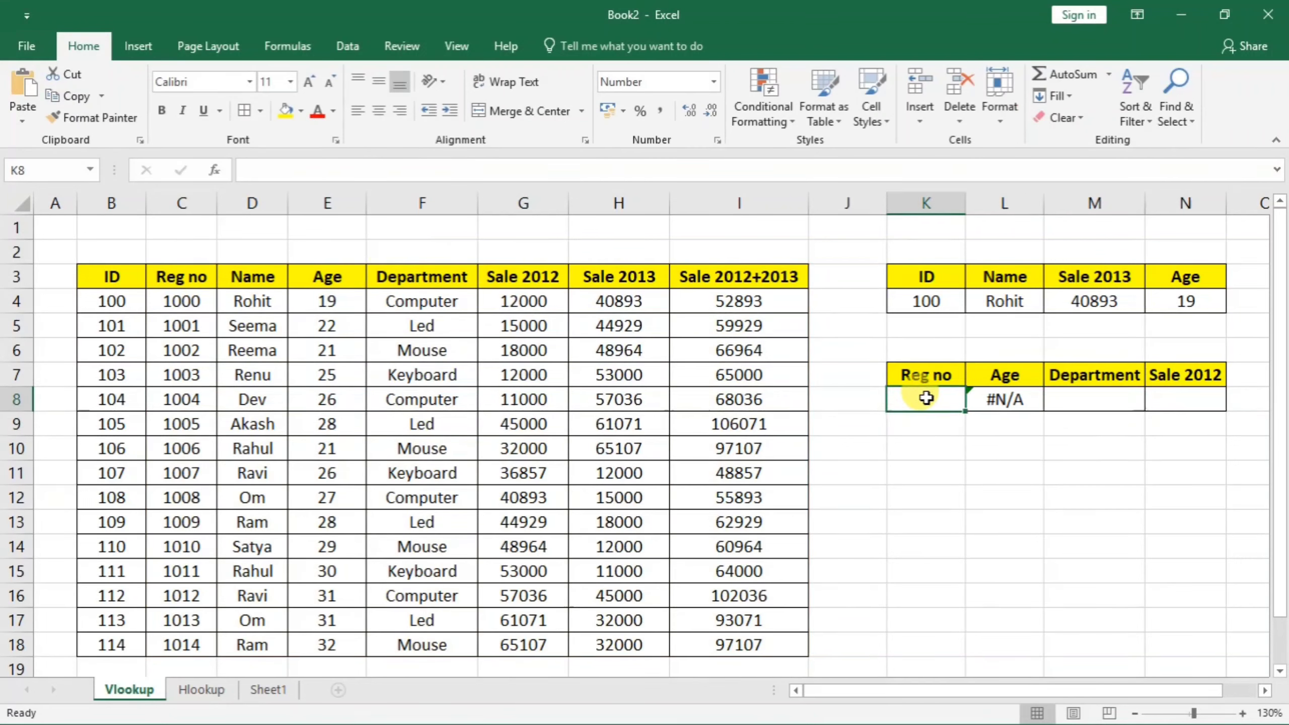
{"action": "type", "text": "1000"}
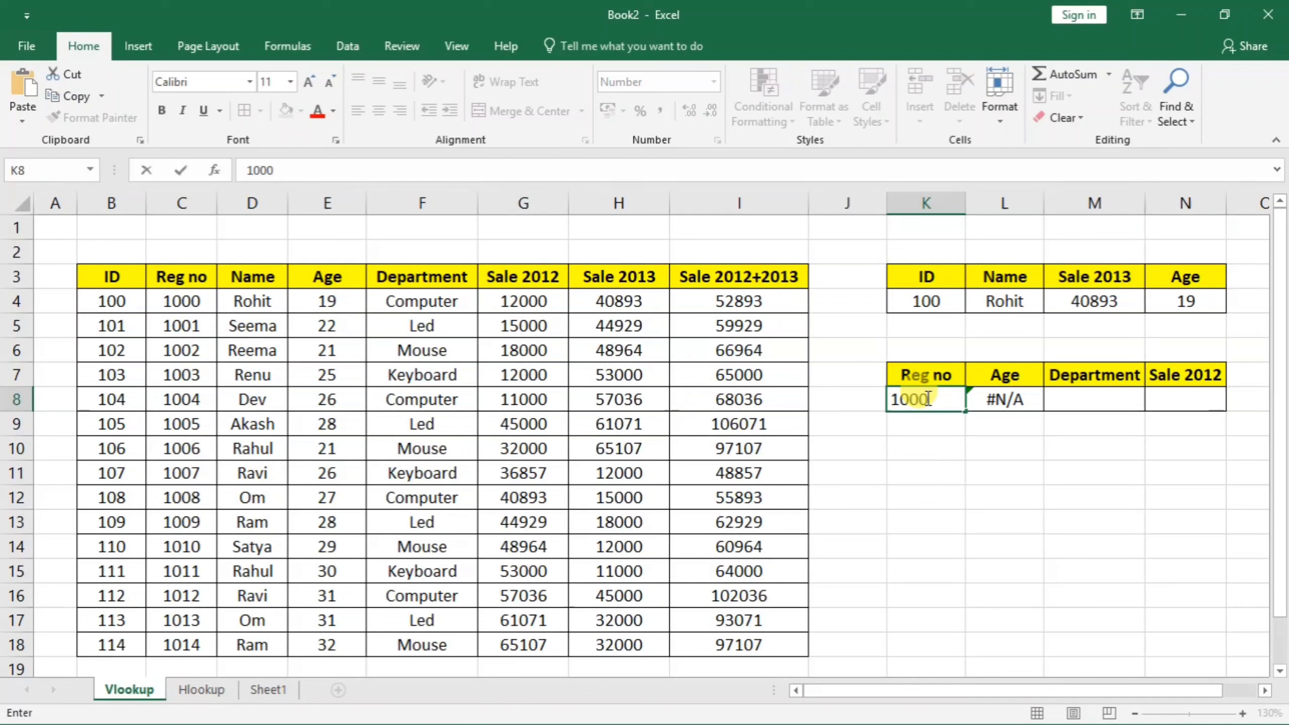
{"action": "key", "text": "Return"}
{"action": "left_click", "coordinate": [932, 397]}
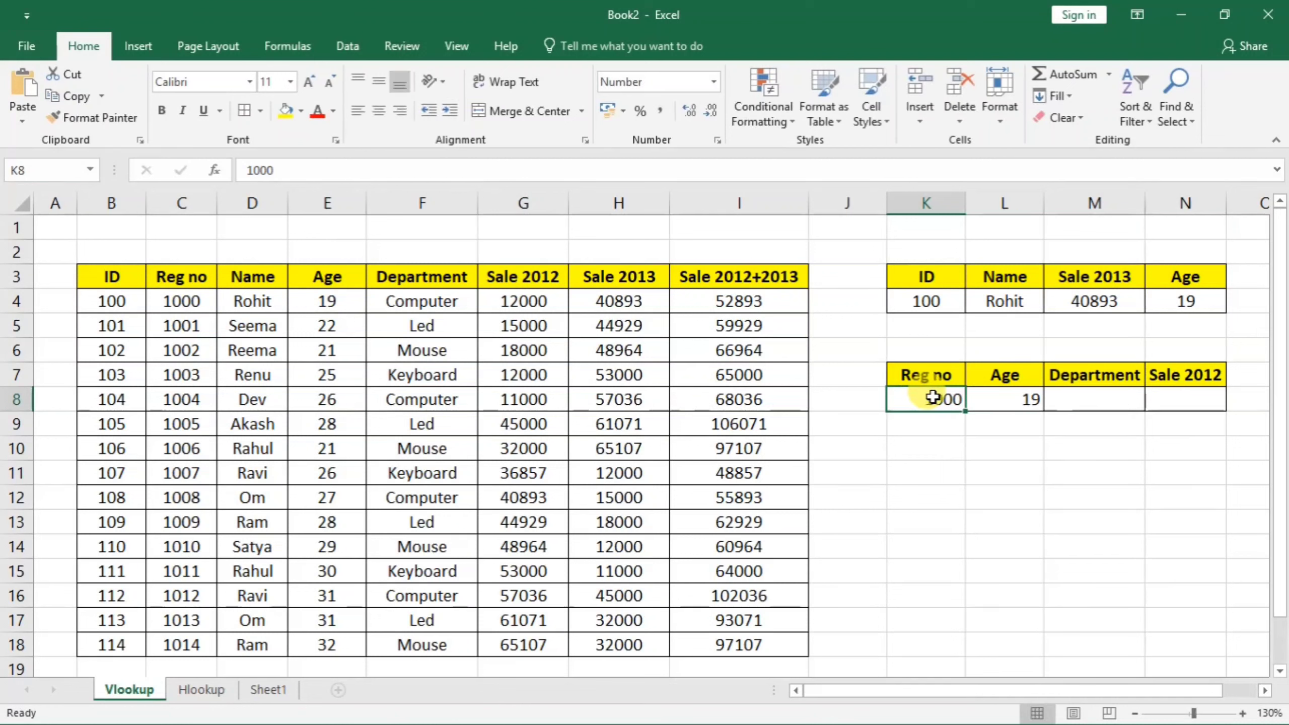
{"action": "left_click", "coordinate": [1079, 400]}
{"action": "left_click", "coordinate": [1190, 400]}
{"action": "left_click", "coordinate": [1049, 402]}
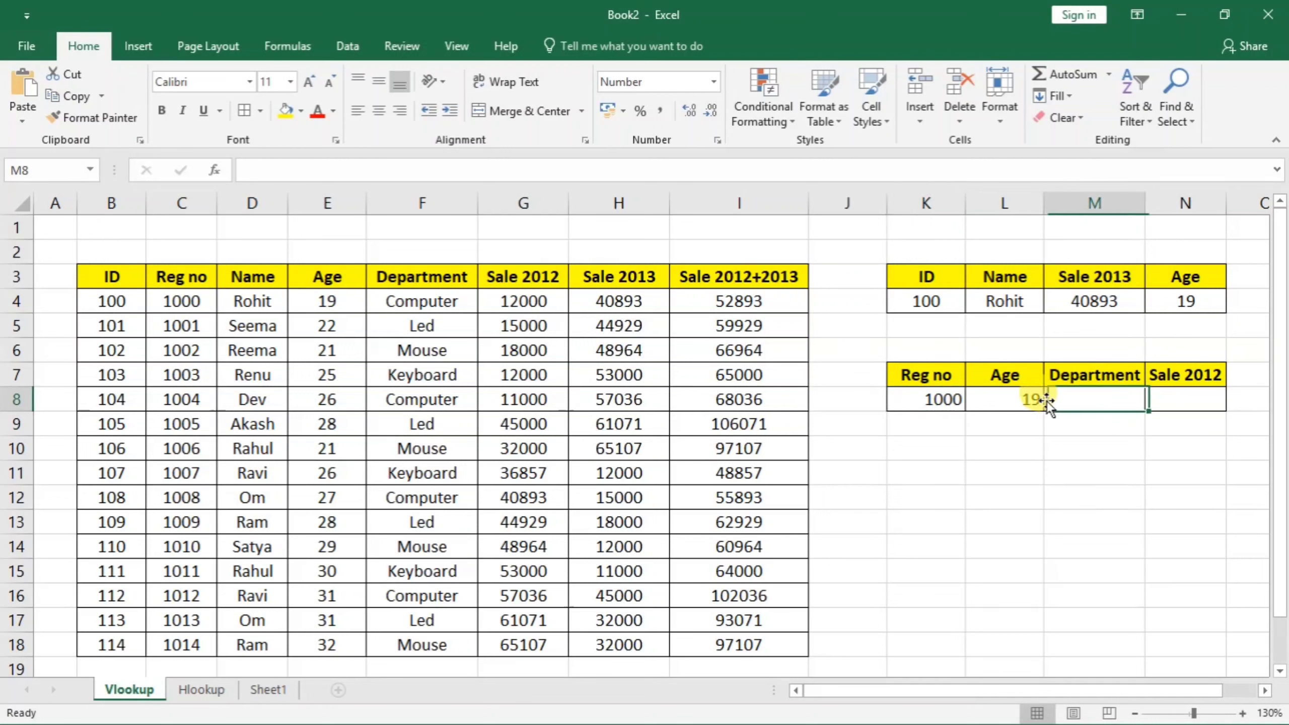
{"action": "left_click", "coordinate": [1167, 400]}
{"action": "left_click", "coordinate": [1116, 382]}
{"action": "left_click", "coordinate": [1185, 400]}
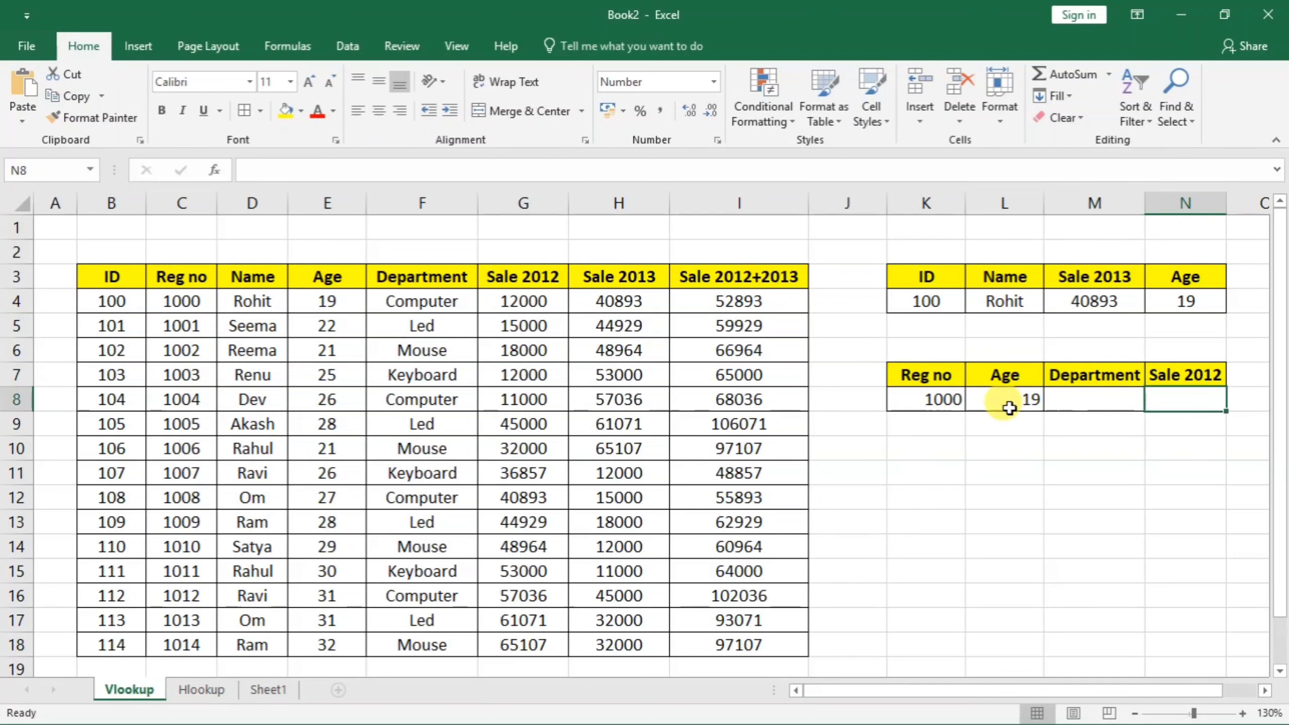
{"action": "left_click", "coordinate": [928, 401]}
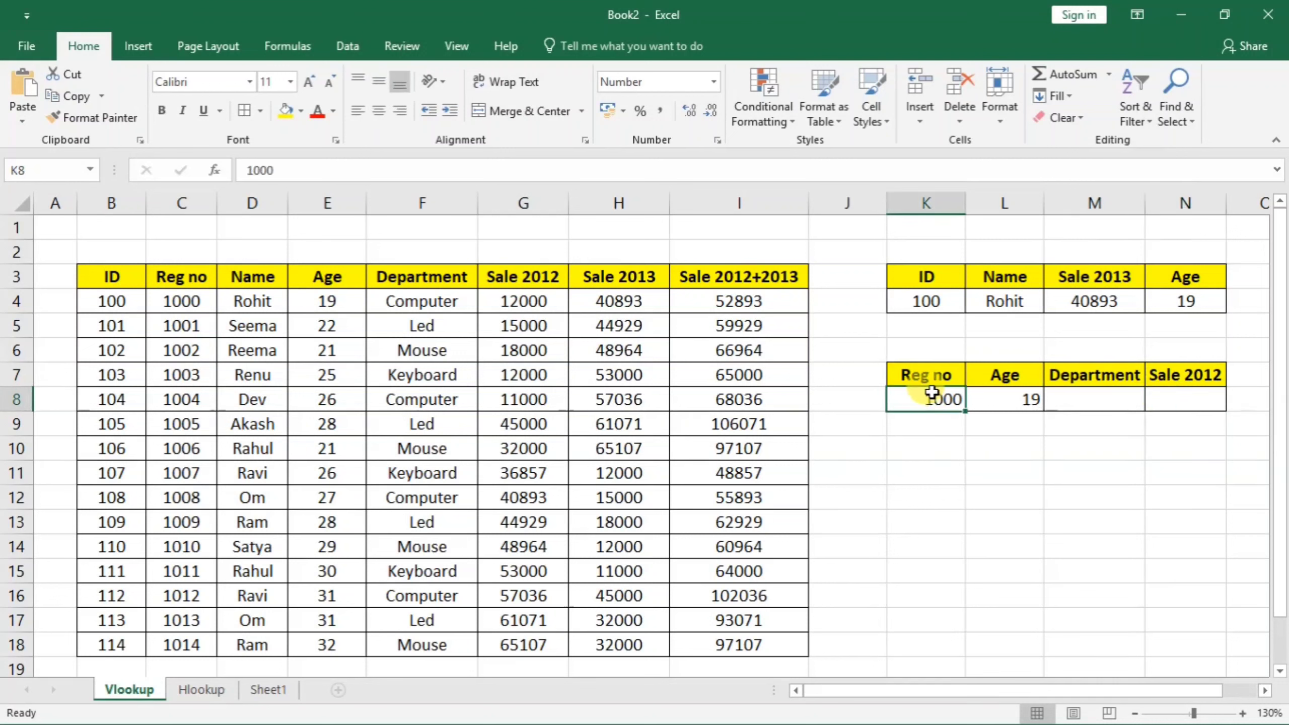
- Change the lookup ID in K4 to 102
{"action": "left_click", "coordinate": [932, 305]}
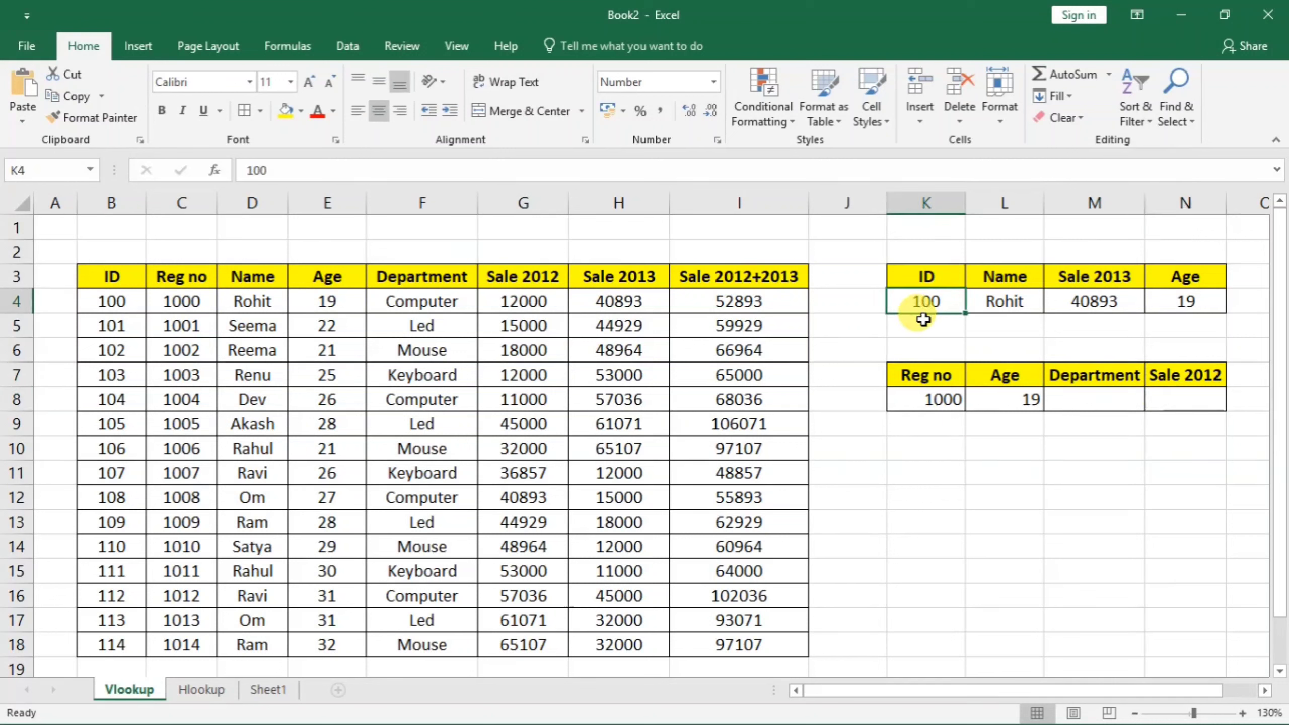
{"action": "key", "text": "BackSpace"}
{"action": "type", "text": "102"}
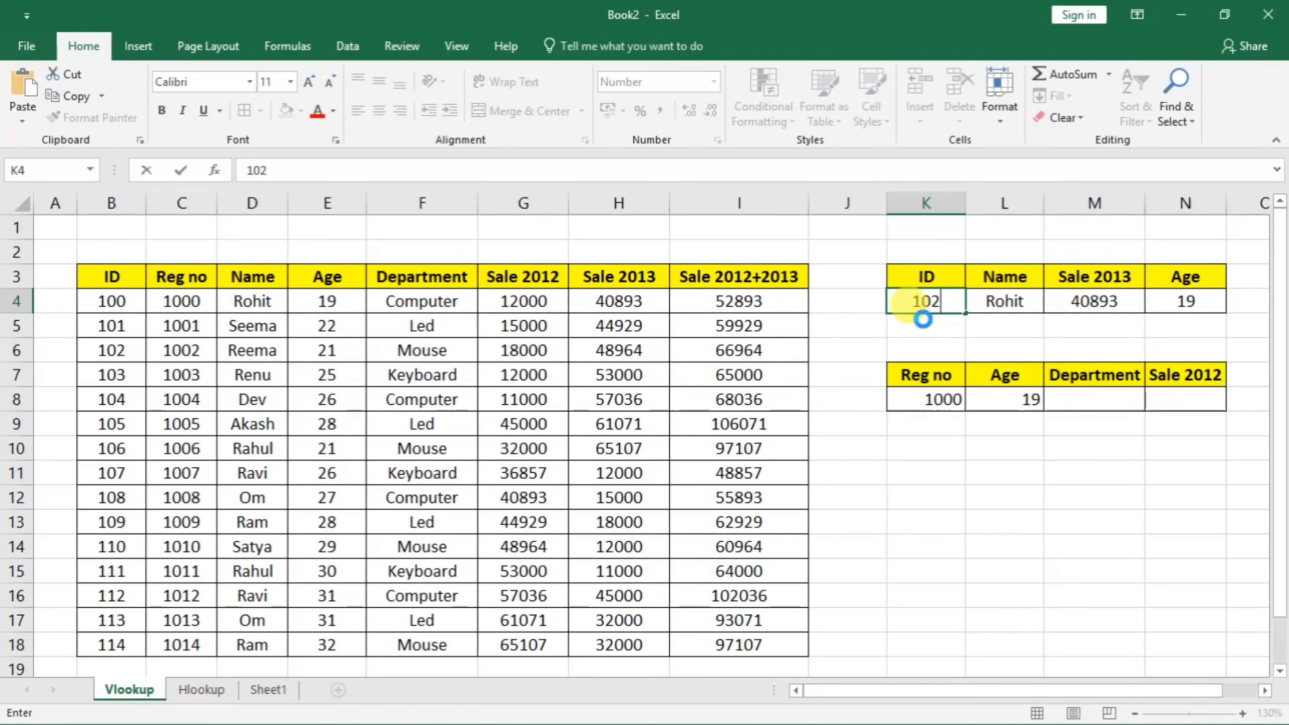
{"action": "left_click", "coordinate": [922, 319]}
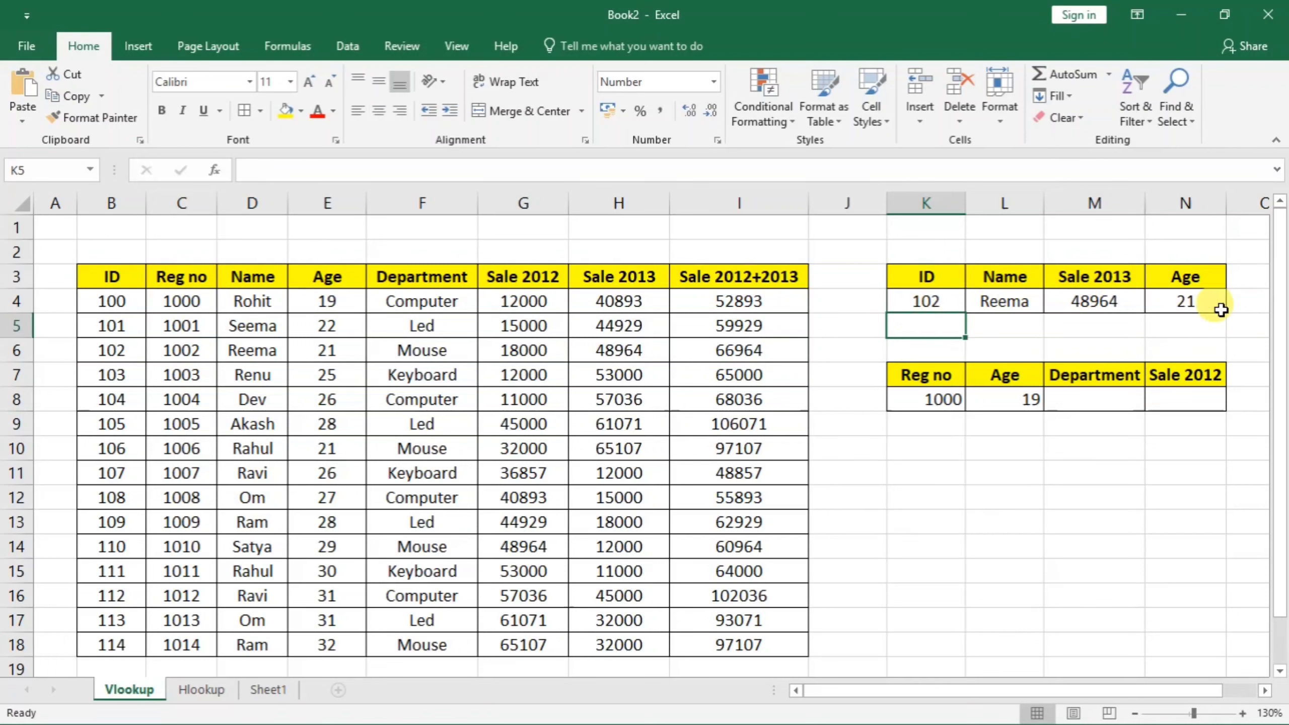
- Add data validation to the ID cell K4 allowing a List with the source =$B$4:$B$18
{"action": "left_click", "coordinate": [926, 302]}
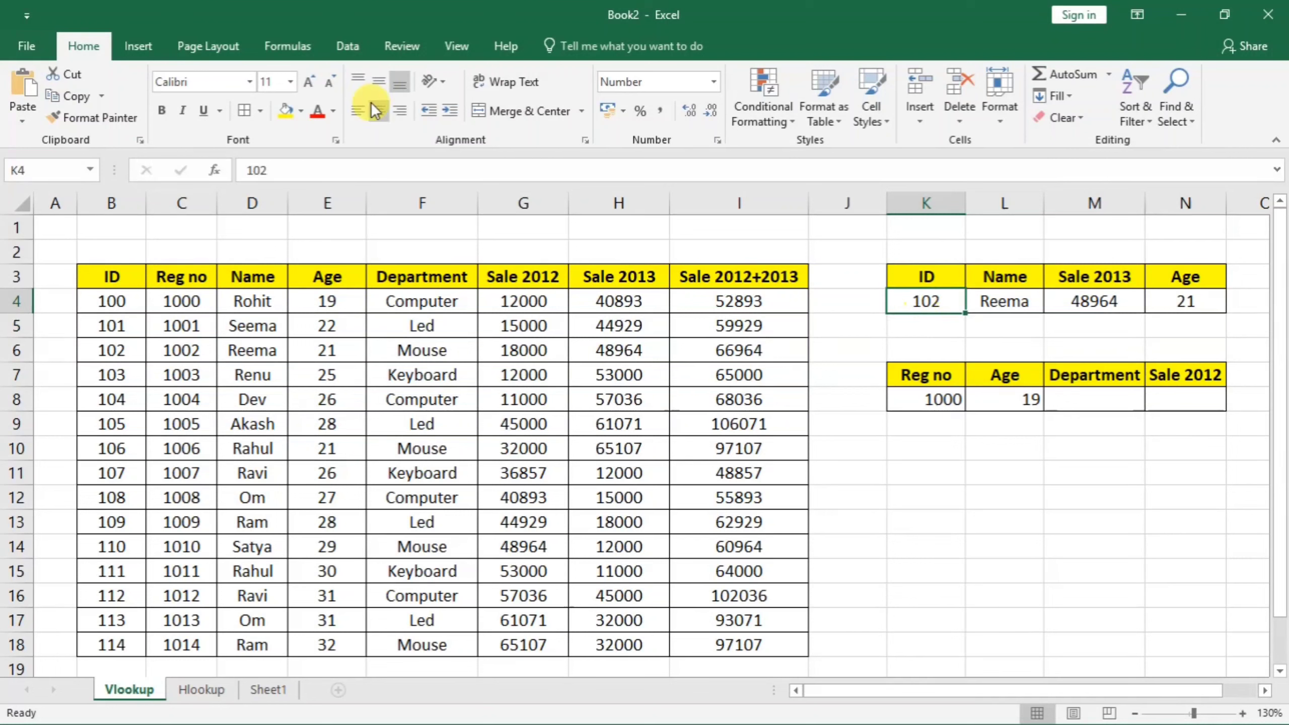
{"action": "left_click", "coordinate": [347, 46]}
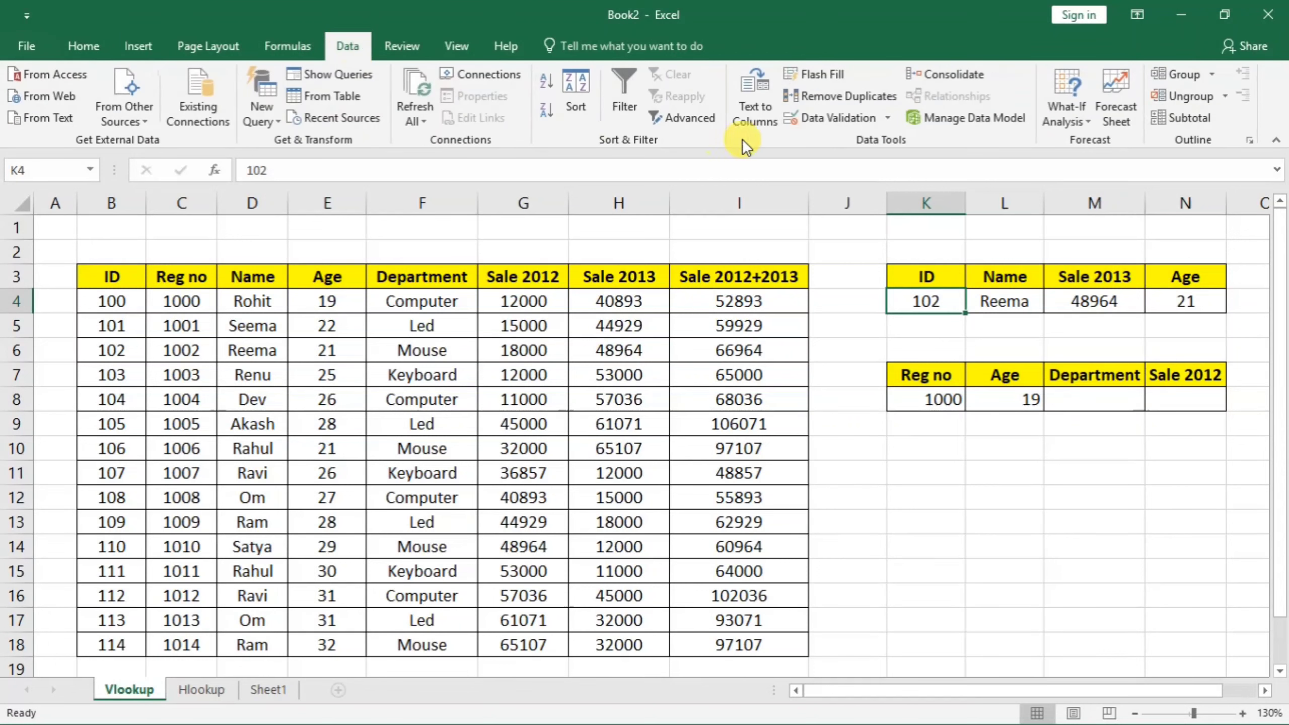
{"action": "left_click", "coordinate": [844, 120]}
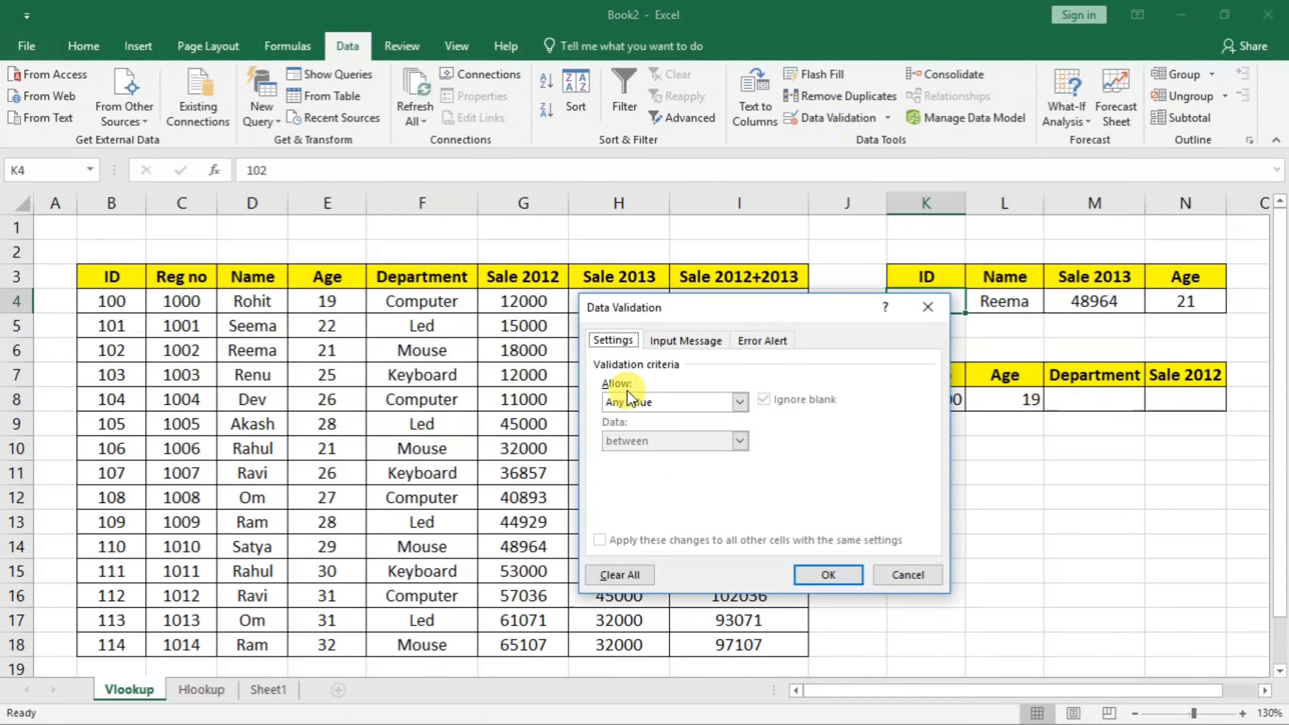
{"action": "left_click", "coordinate": [662, 402]}
{"action": "left_click", "coordinate": [679, 455]}
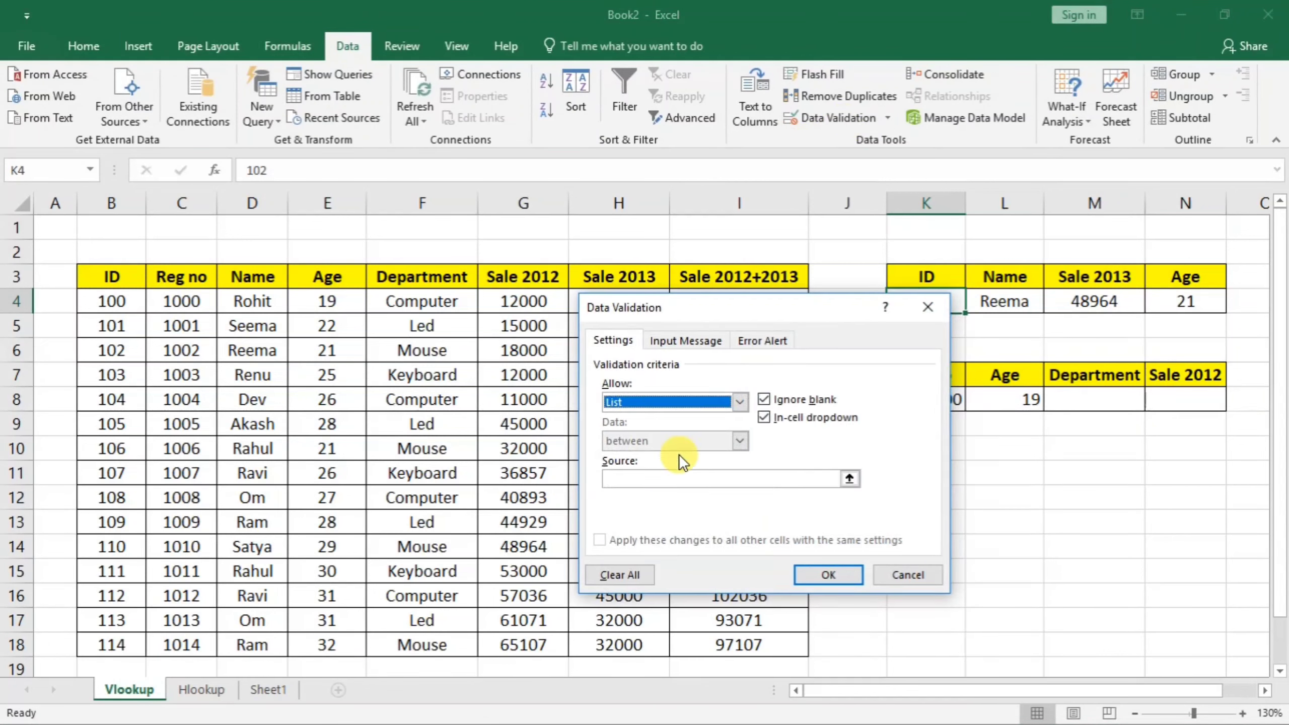
{"action": "left_click", "coordinate": [686, 479]}
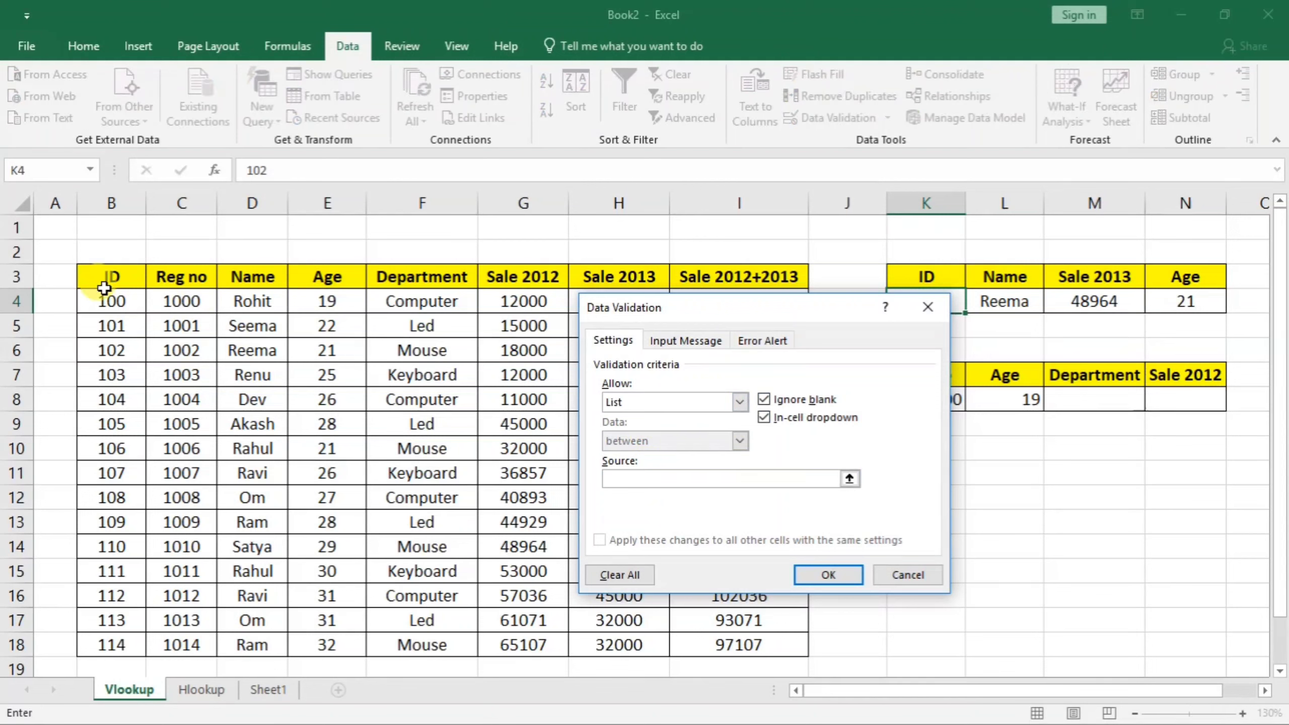
{"action": "left_click_drag", "start_coordinate": [112, 301], "coordinate": [112, 644]}
{"action": "left_click", "coordinate": [828, 575]}
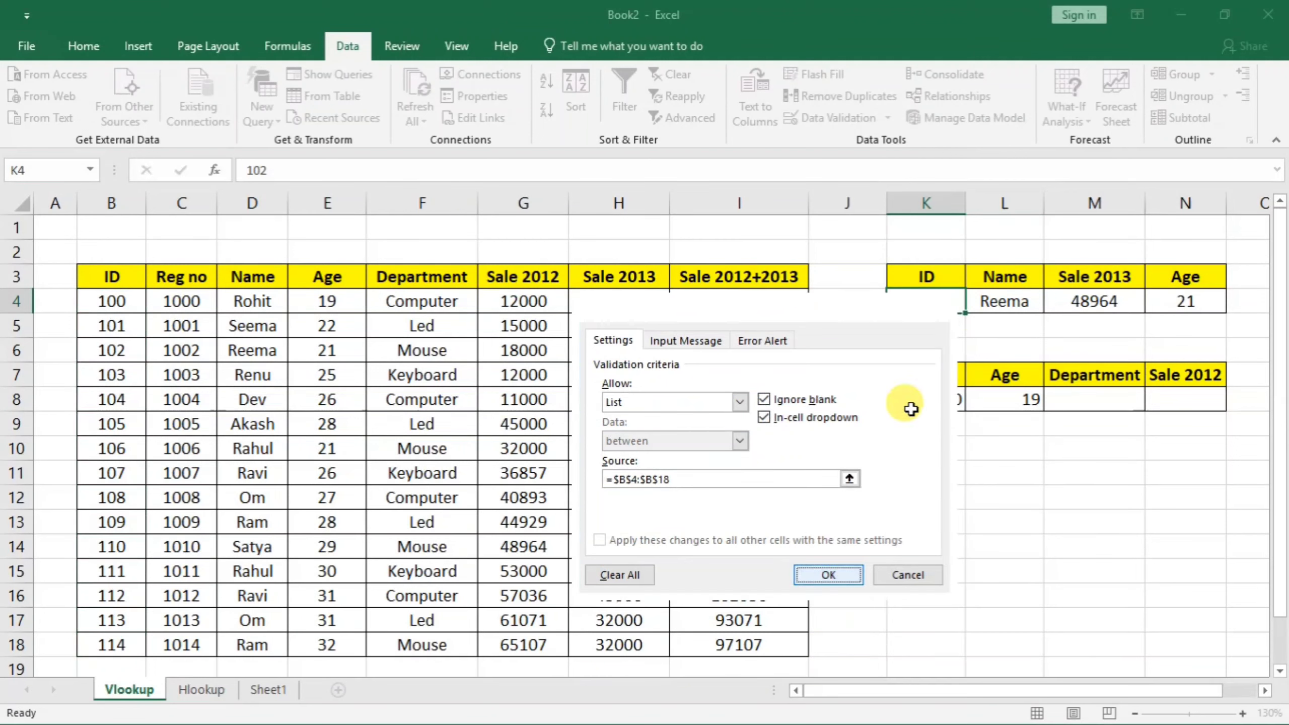
- Test the K4 dropdown list by choosing IDs 108, 111 and 108 again, ending with 112
{"action": "left_click", "coordinate": [974, 305]}
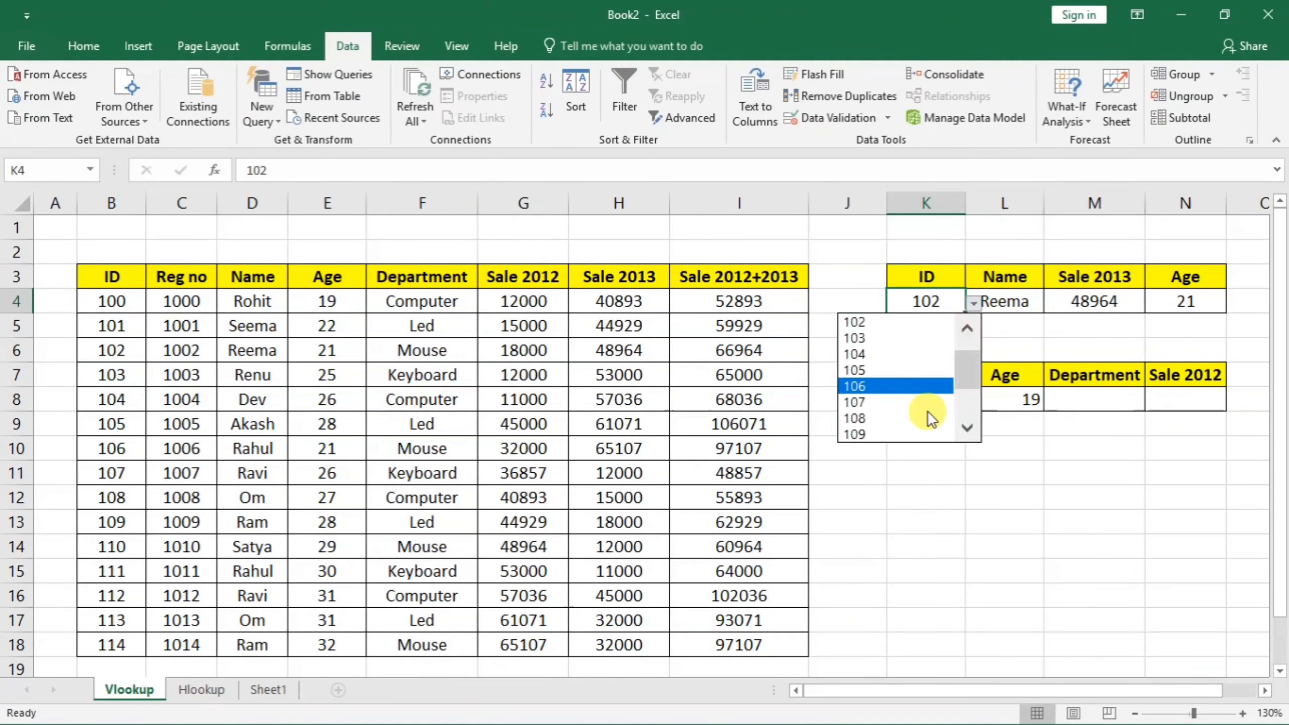
{"action": "left_click", "coordinate": [919, 416]}
{"action": "left_click", "coordinate": [974, 305]}
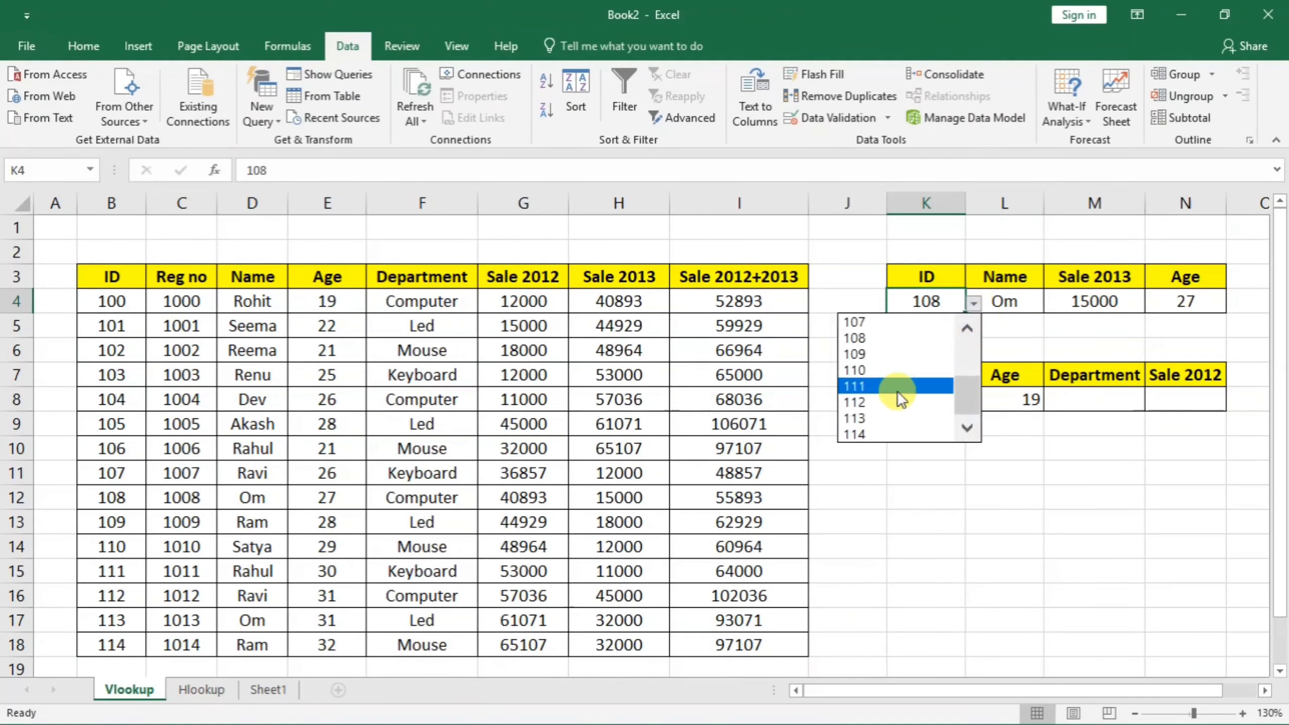
{"action": "left_click", "coordinate": [898, 391]}
{"action": "left_click", "coordinate": [974, 304]}
{"action": "left_click", "coordinate": [917, 337]}
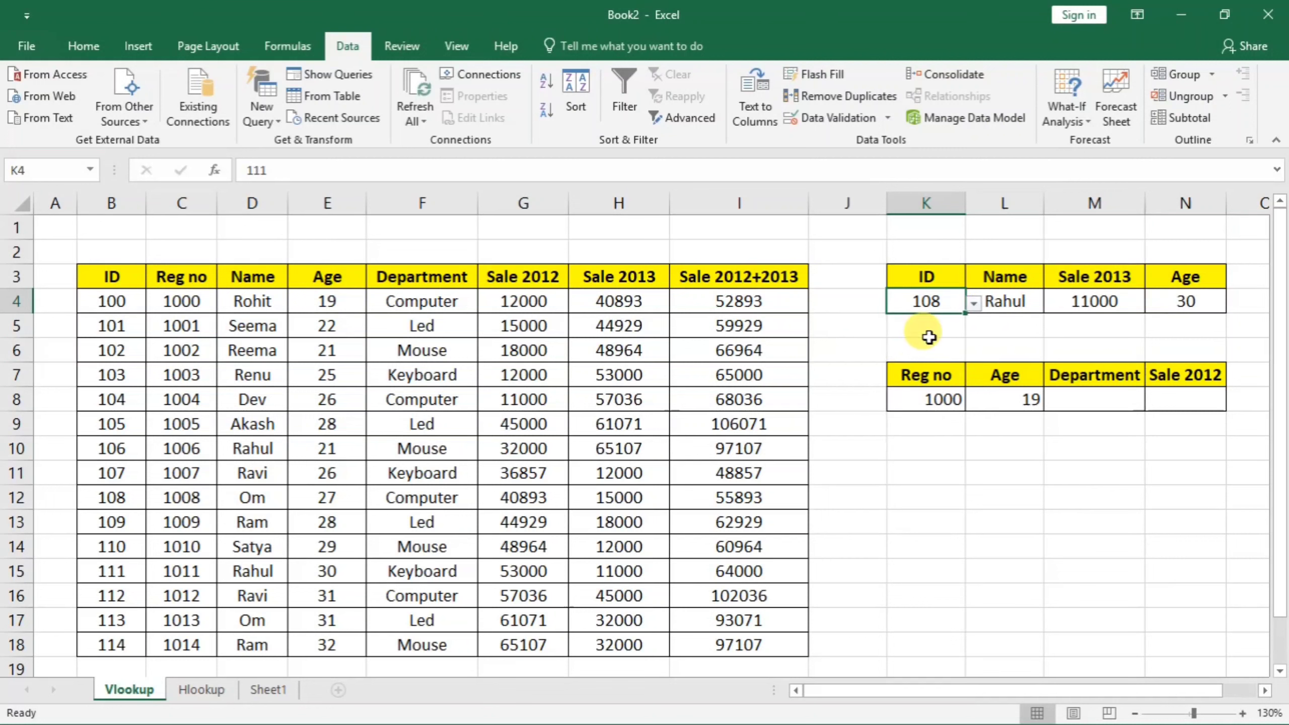
{"action": "left_click", "coordinate": [974, 304]}
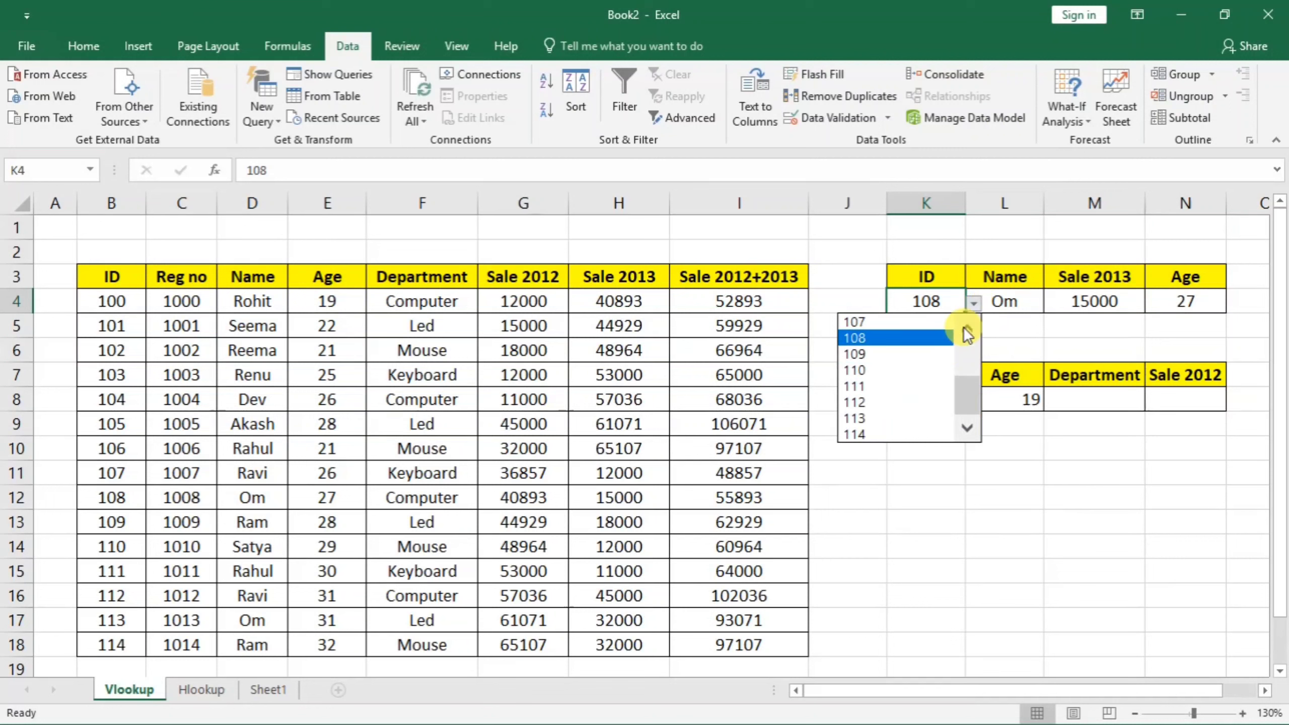
{"action": "left_click", "coordinate": [918, 400]}
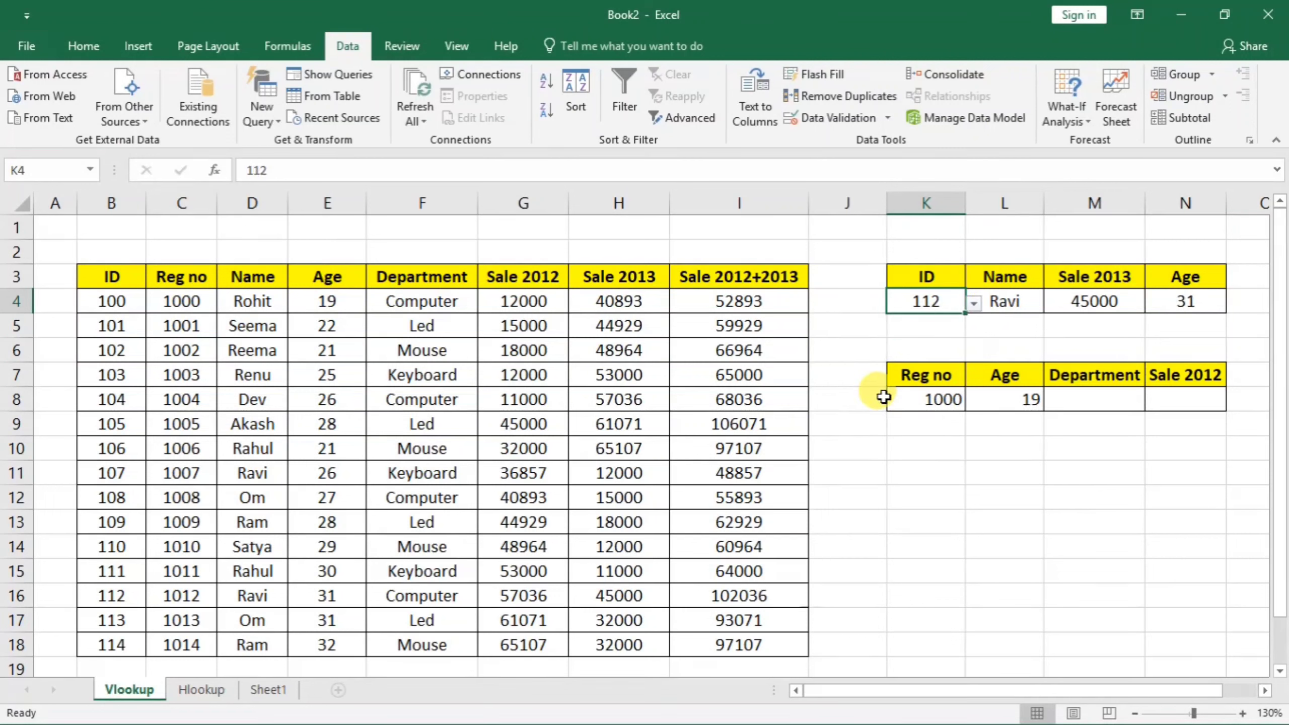
- Switch to the Hlookup sheet and examine the data row for s.no 6 and the Department lookup cell L5
{"action": "left_click", "coordinate": [926, 401]}
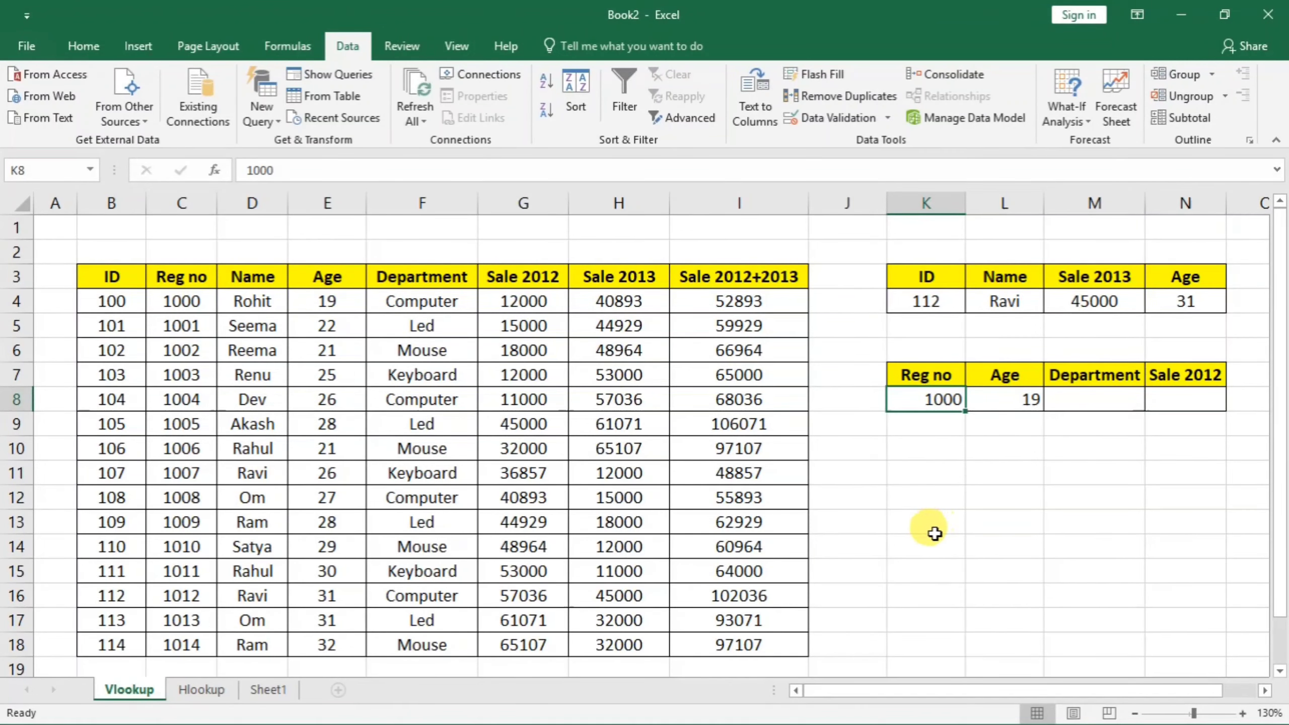
{"action": "left_click", "coordinate": [191, 691]}
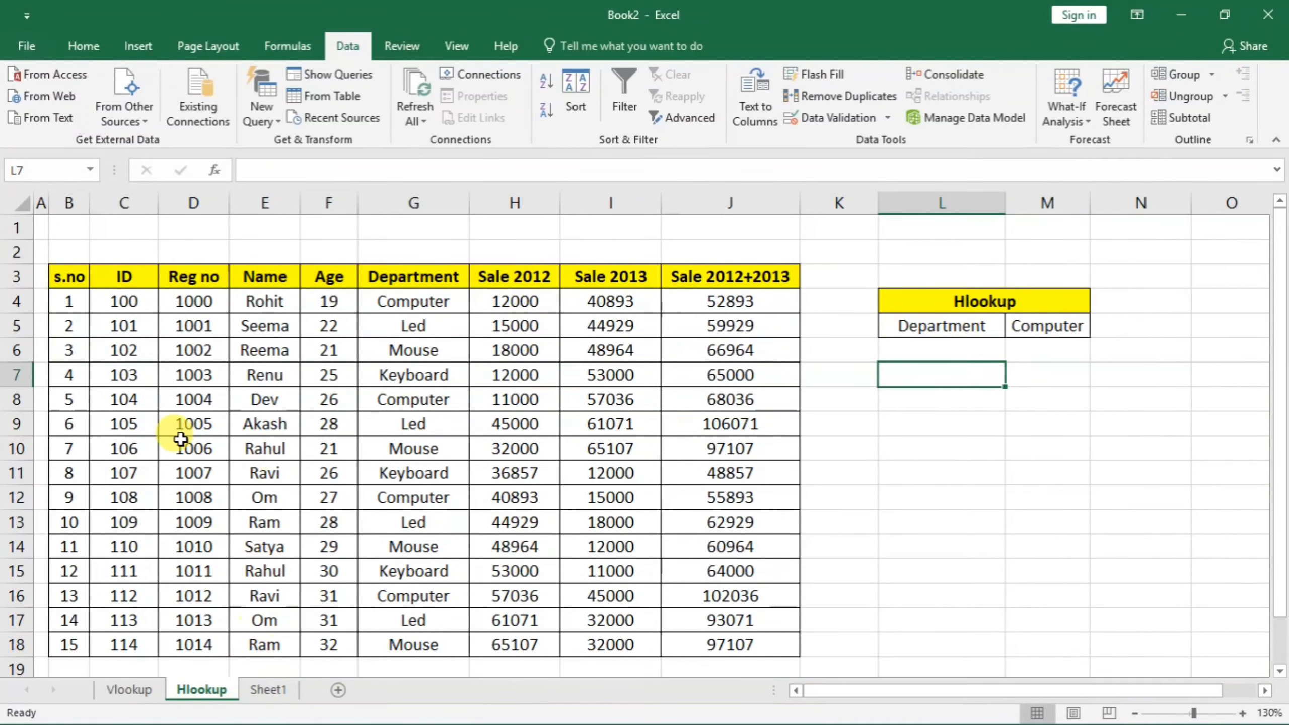
{"action": "left_click_drag", "start_coordinate": [81, 425], "coordinate": [611, 416]}
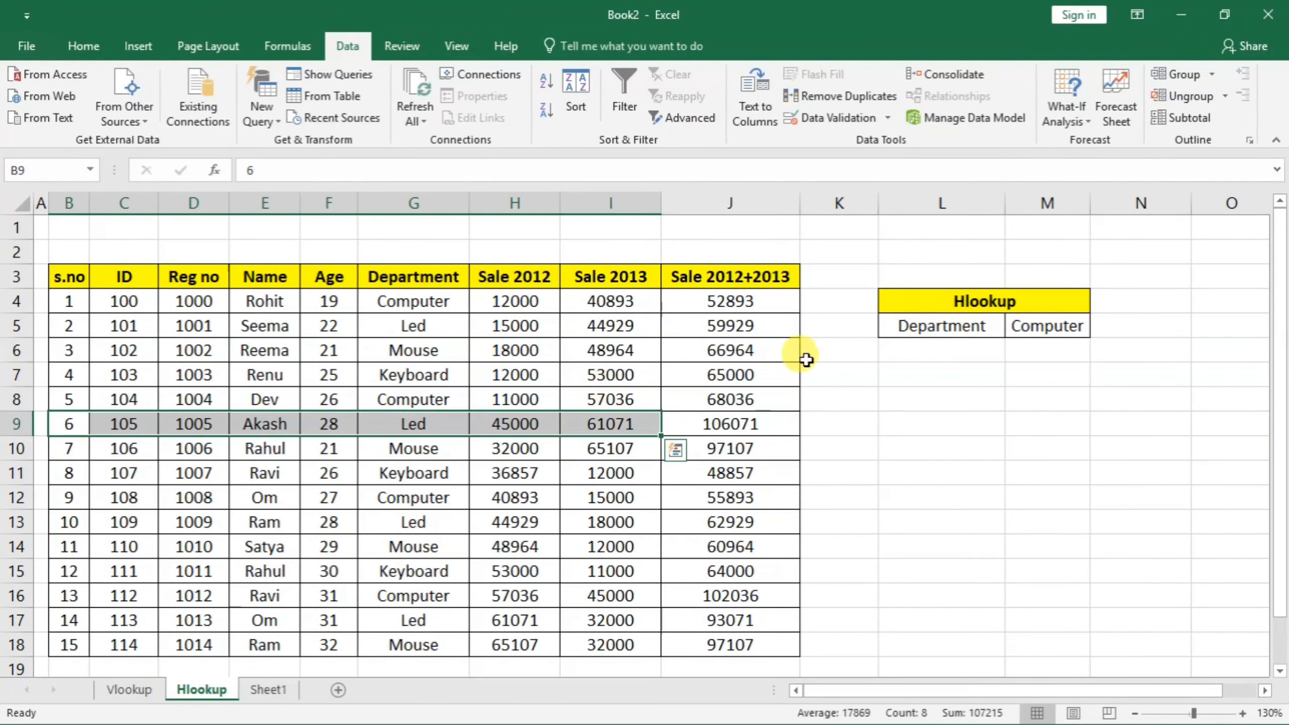
{"action": "left_click", "coordinate": [937, 333]}
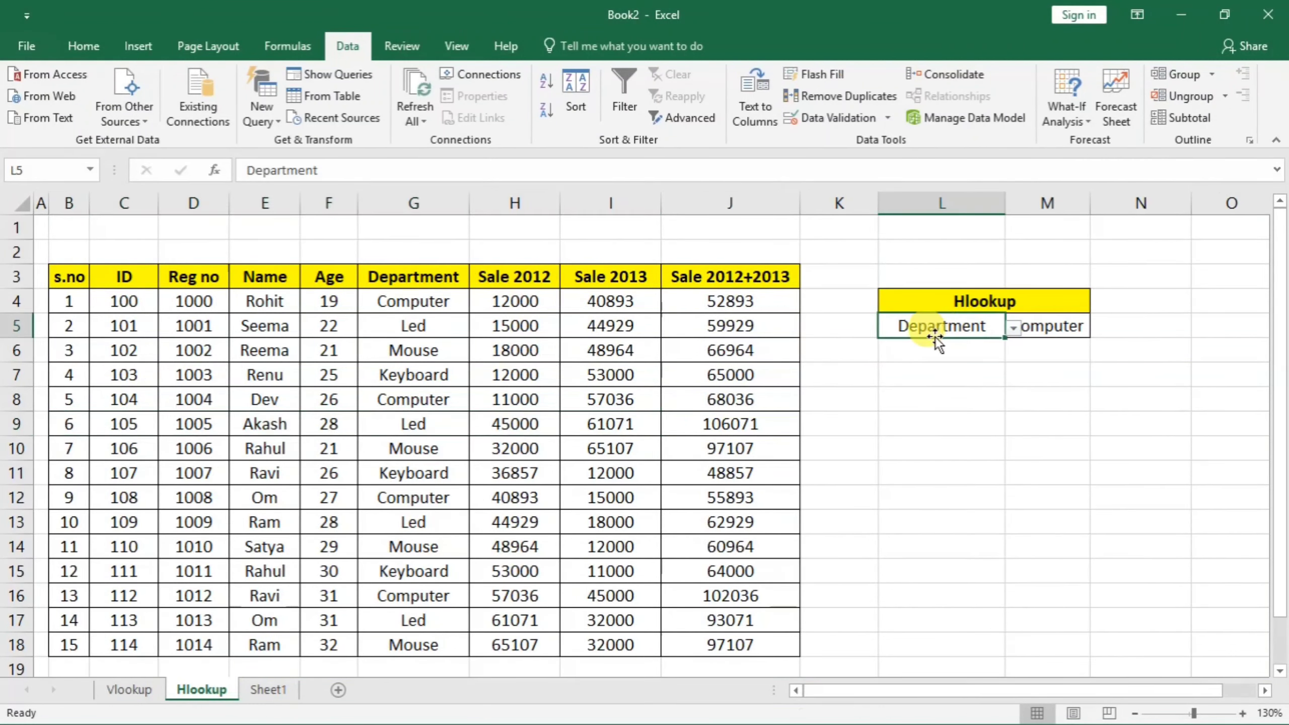
- Test the HLOOKUP on the existing L5 dropdown by choosing Age and ID, and inspect the formula in M5
{"action": "left_click", "coordinate": [1014, 328]}
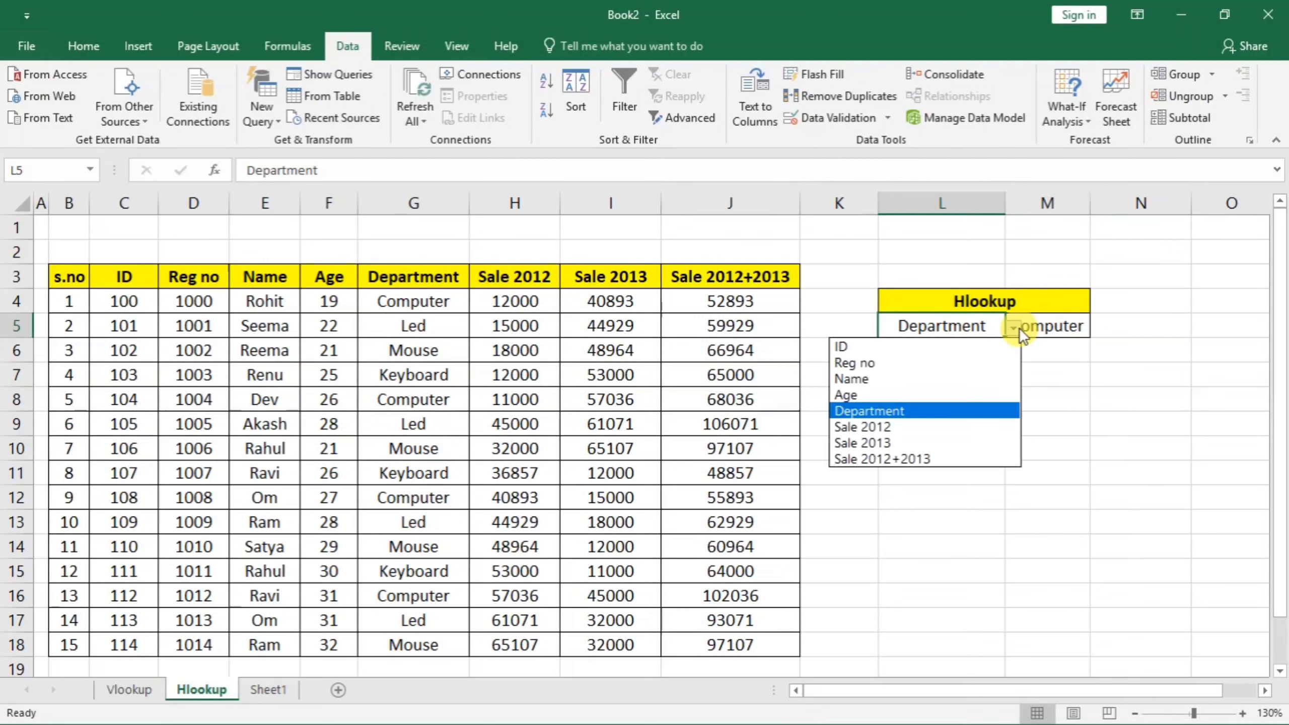
{"action": "left_click", "coordinate": [918, 391]}
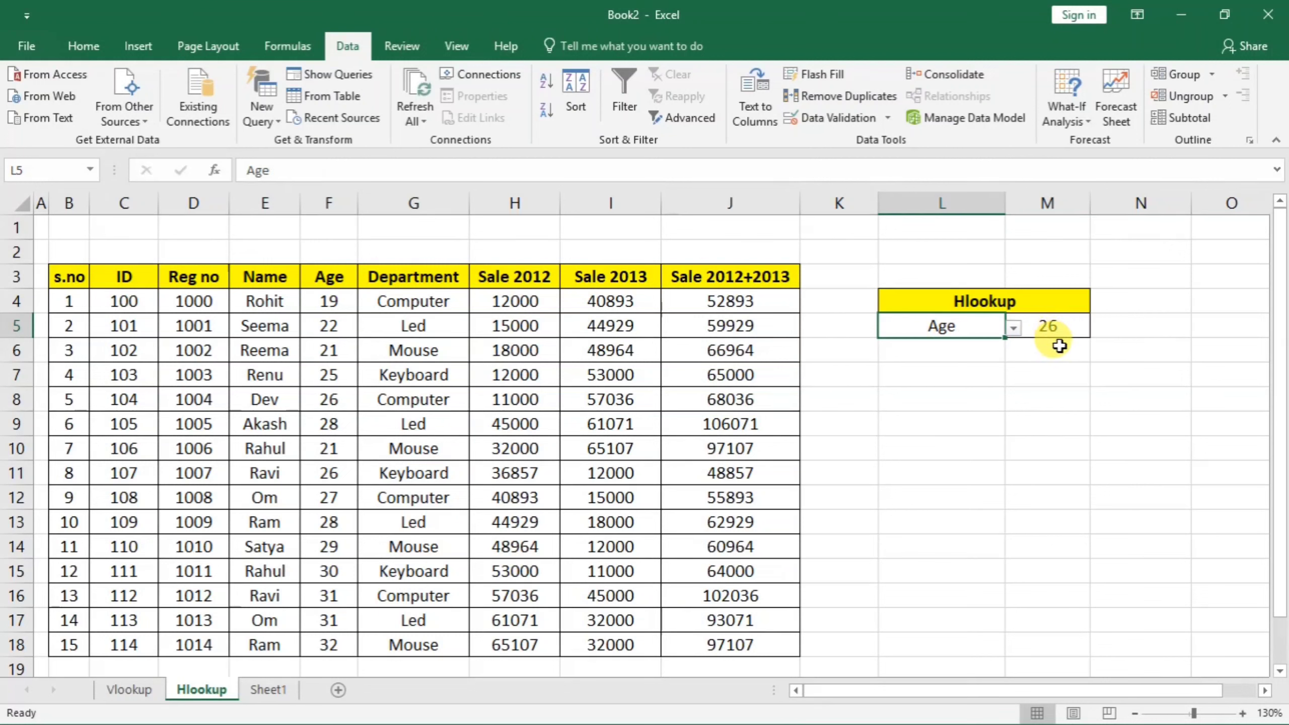
{"action": "left_click", "coordinate": [1013, 329]}
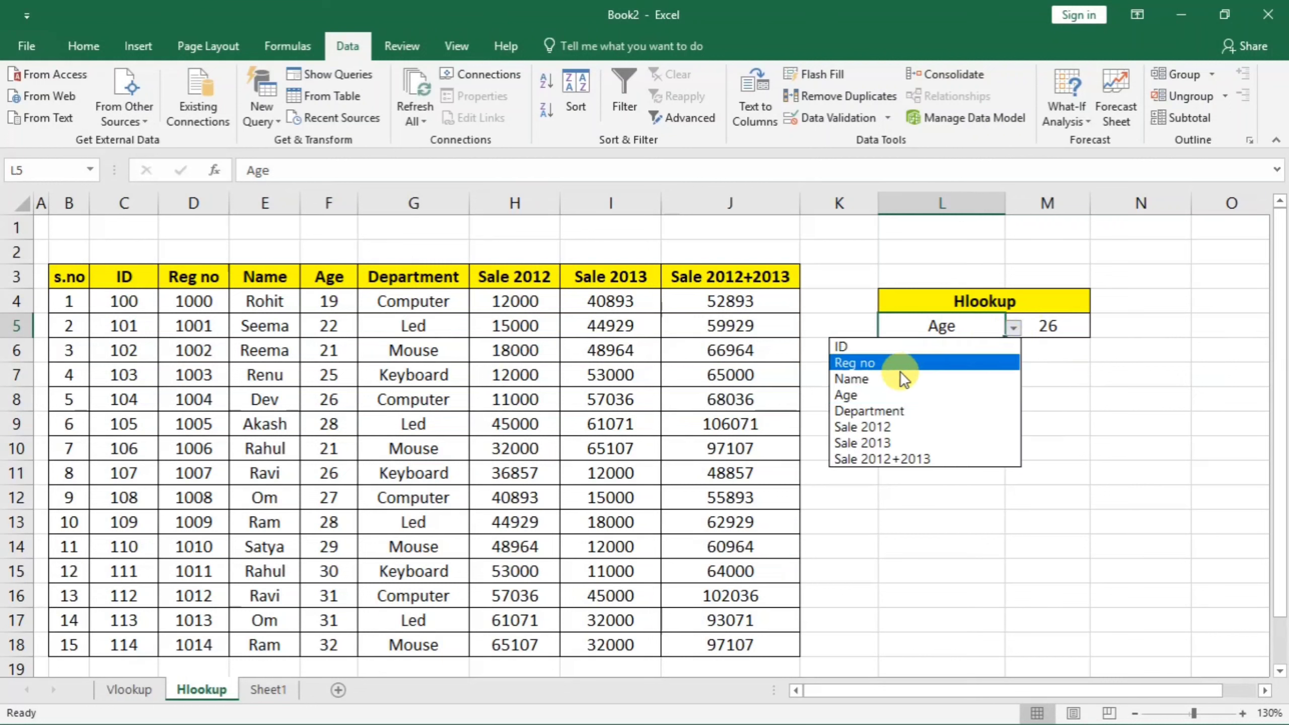
{"action": "left_click", "coordinate": [870, 347]}
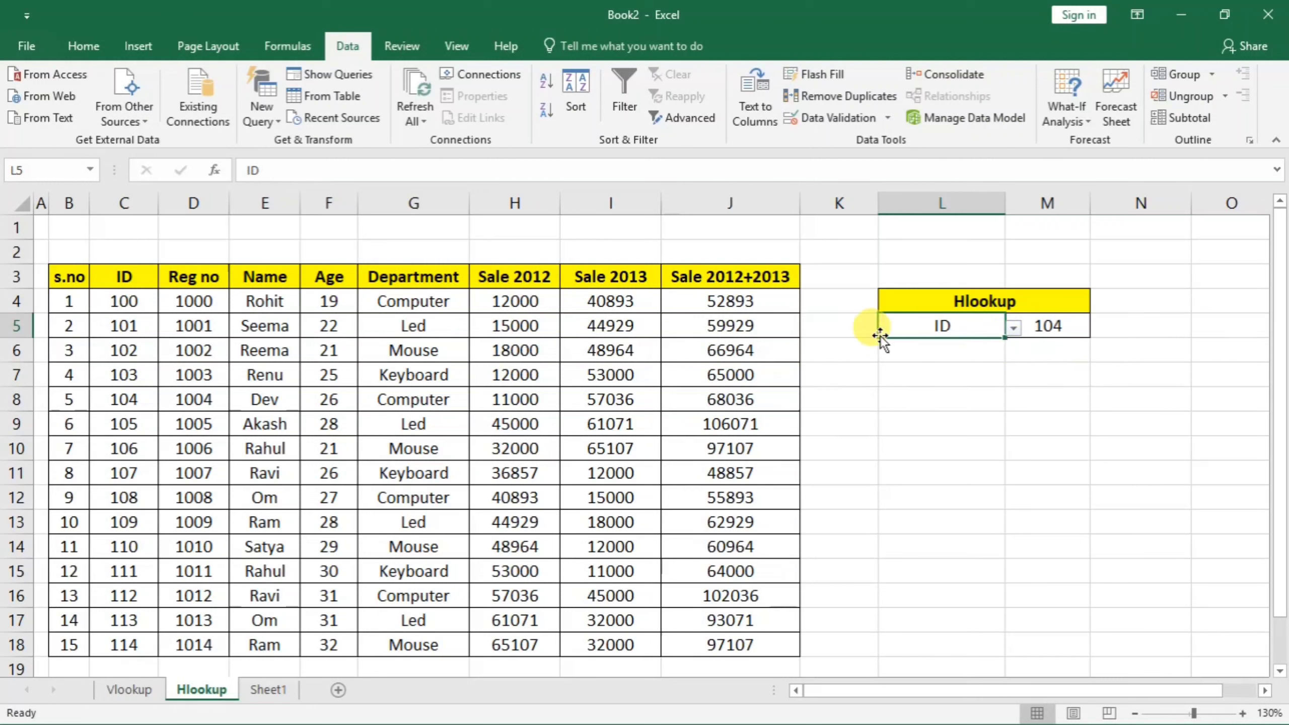
{"action": "left_click", "coordinate": [1048, 337]}
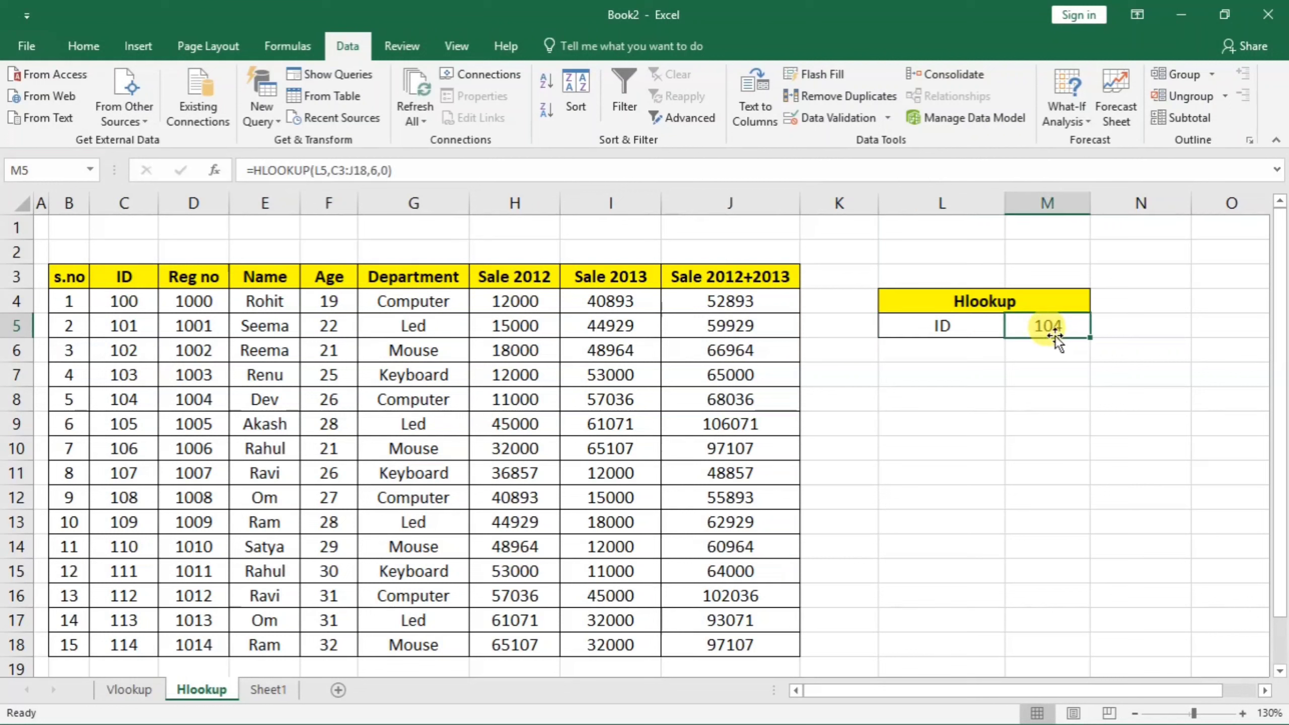
- Switch the L5 lookup heading to Sale 2013 and finally to Name to demonstrate the horizontal lookup
{"action": "left_click", "coordinate": [977, 329]}
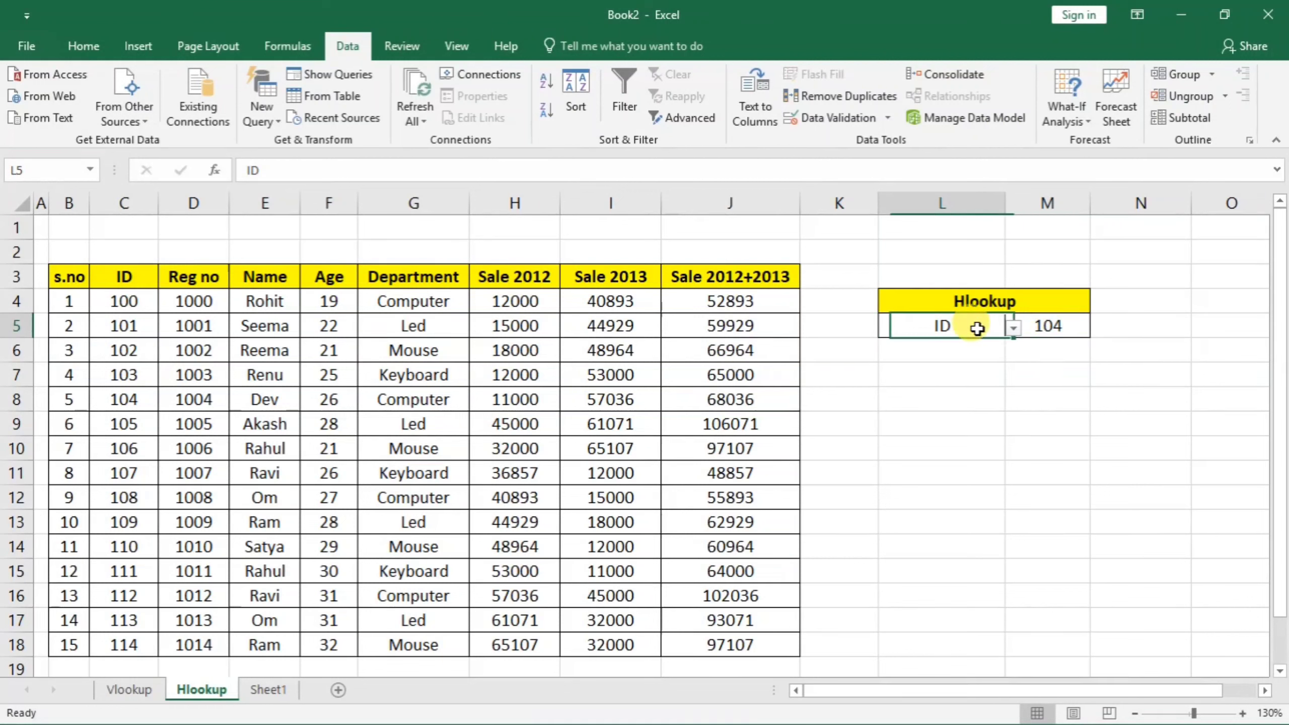
{"action": "left_click", "coordinate": [1013, 328]}
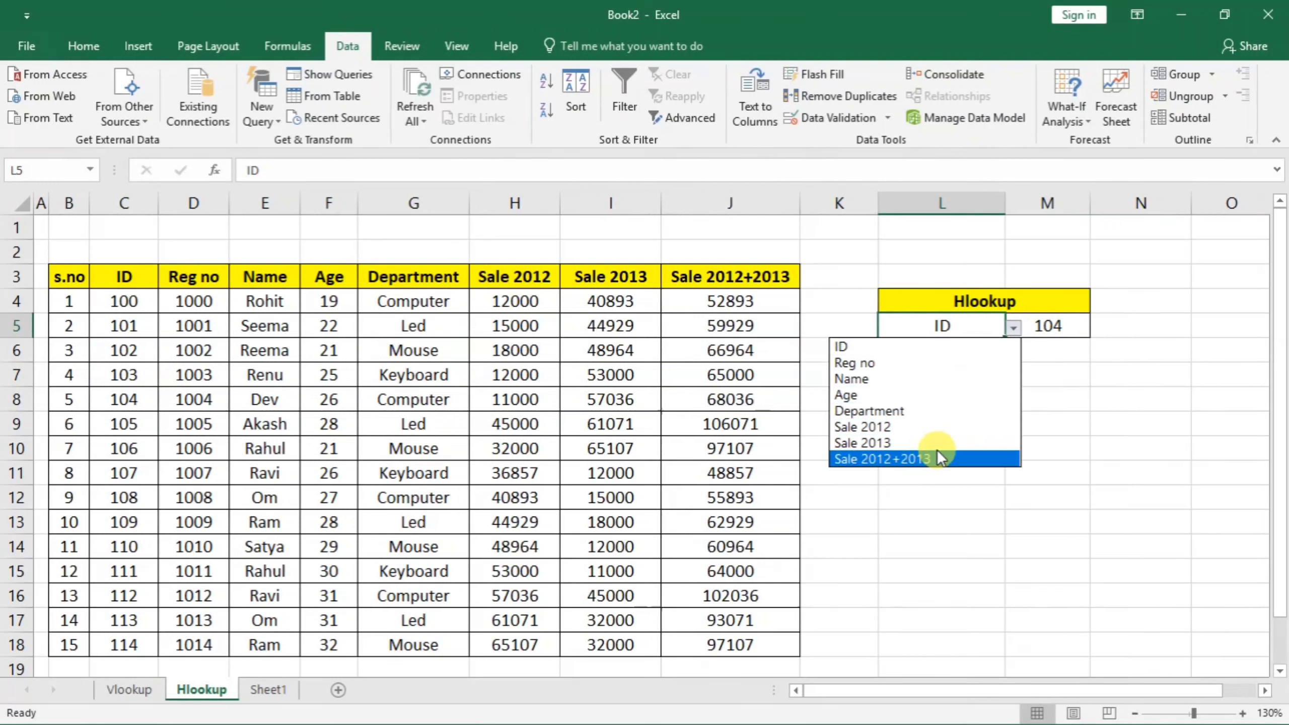
{"action": "left_click", "coordinate": [907, 442]}
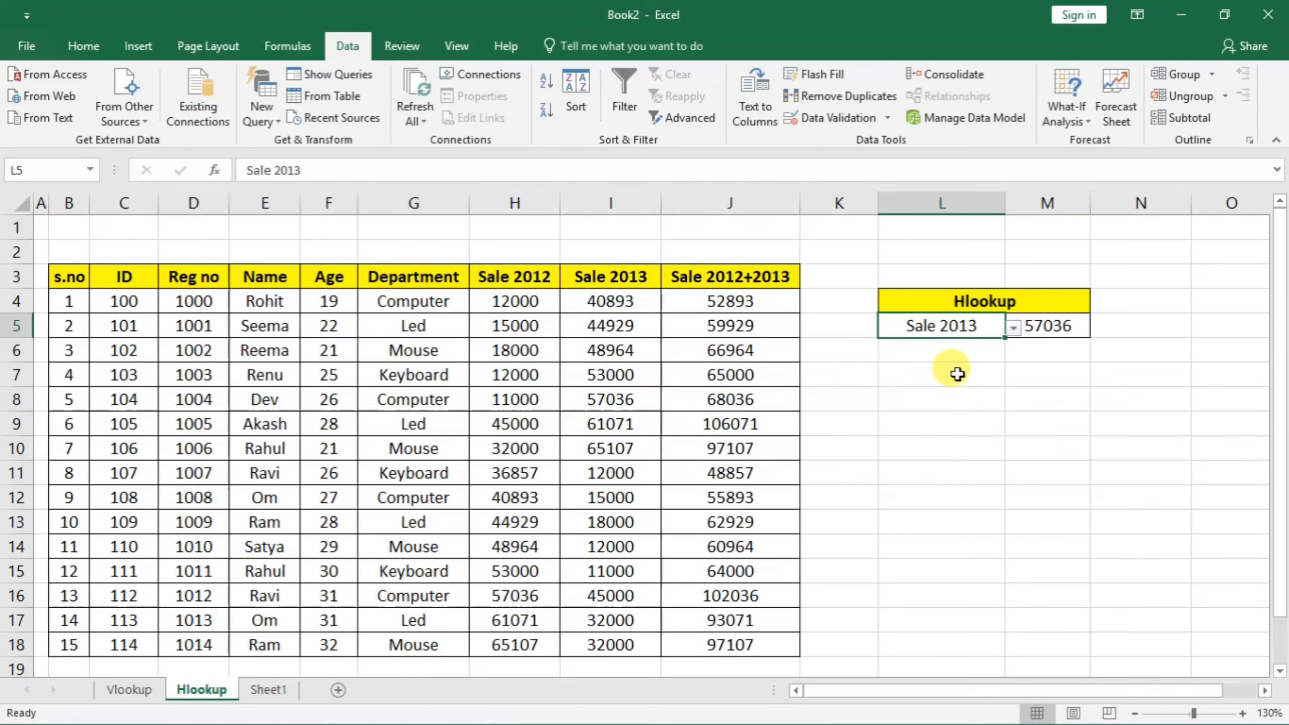
{"action": "left_click", "coordinate": [1048, 400]}
{"action": "left_click", "coordinate": [948, 330]}
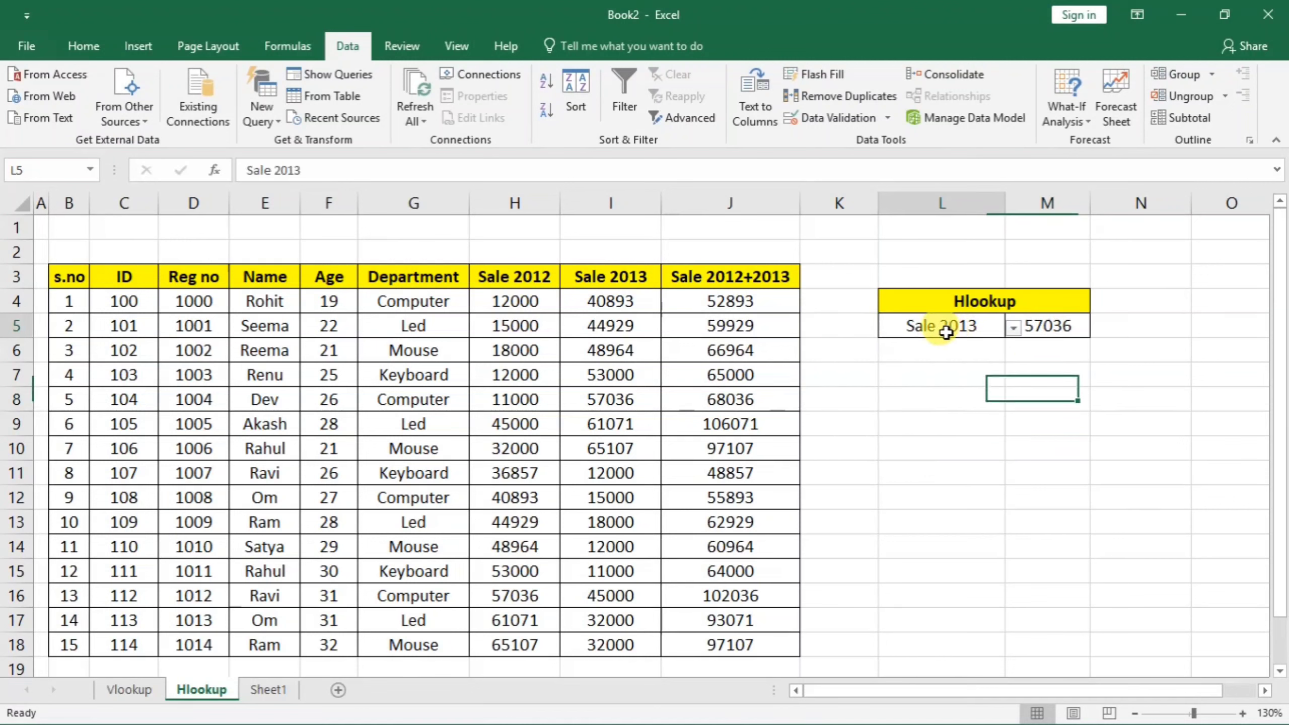
{"action": "left_click", "coordinate": [1014, 331]}
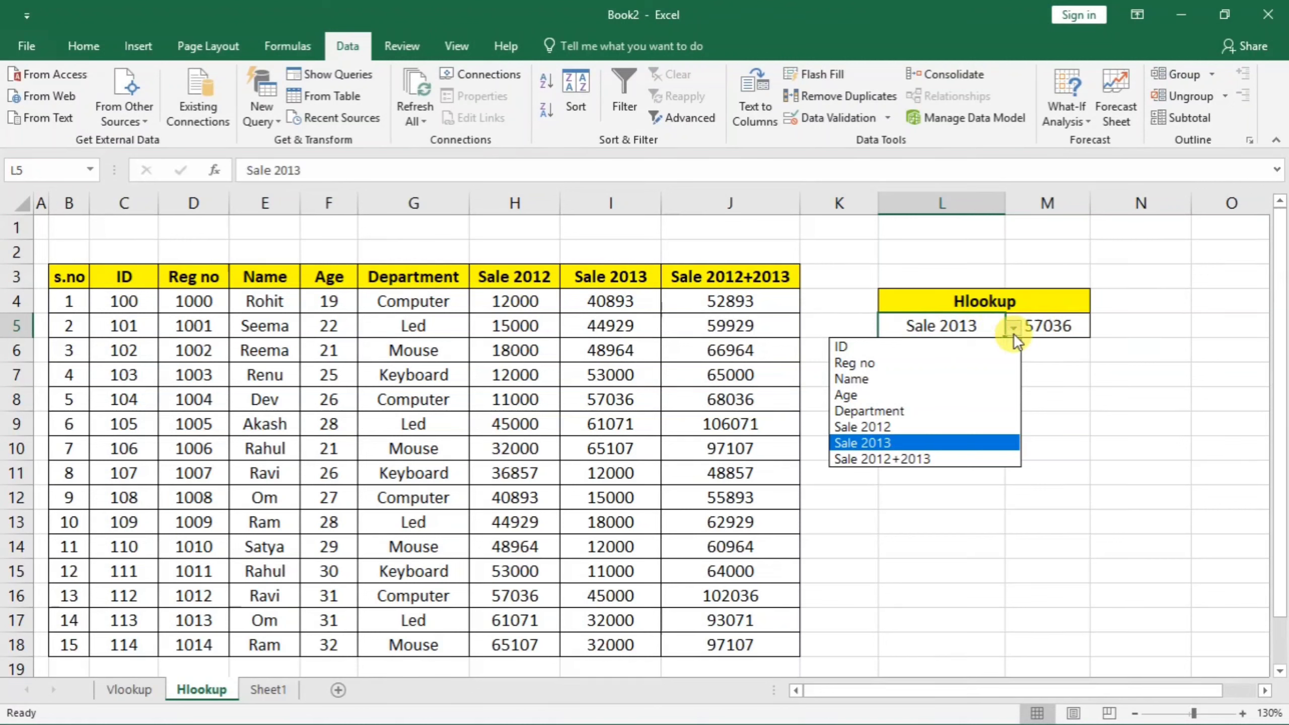
{"action": "left_click", "coordinate": [937, 385]}
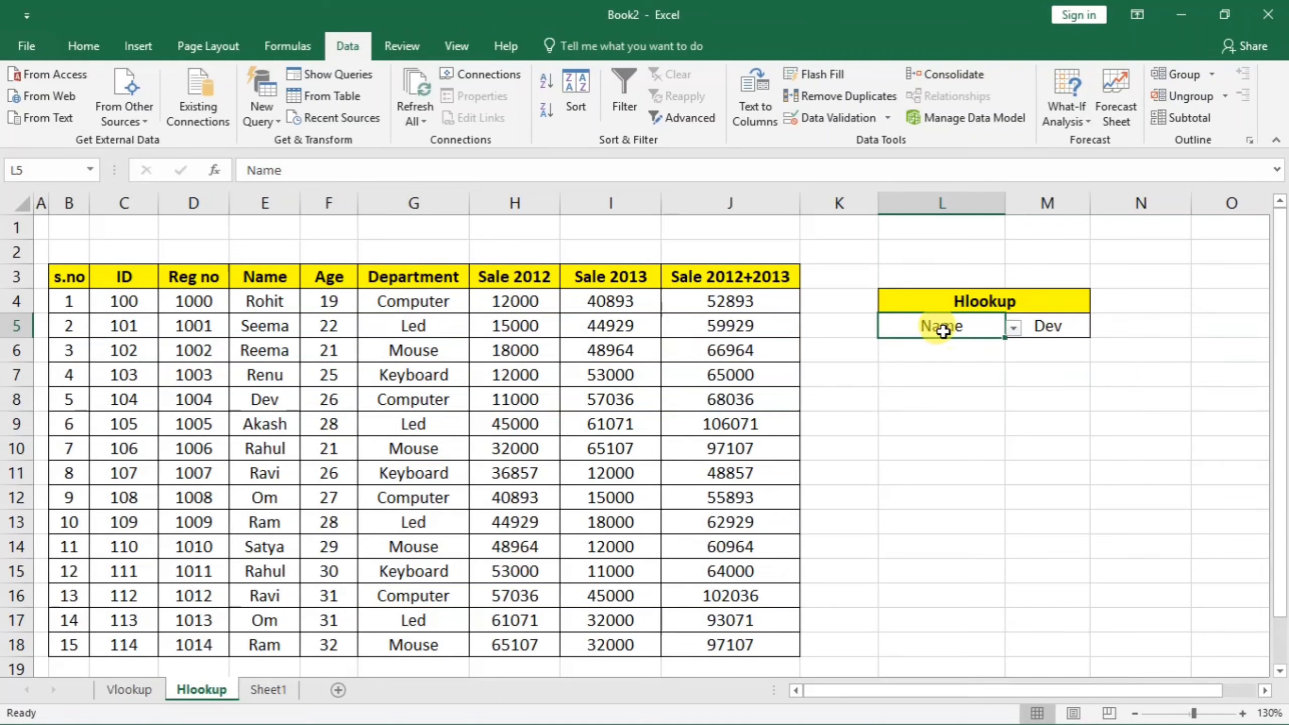
- Clear all contents, formatting and validation from the lookup cells L5:M5 under the Hlookup heading
{"action": "left_click_drag", "start_coordinate": [944, 331], "coordinate": [1050, 323]}
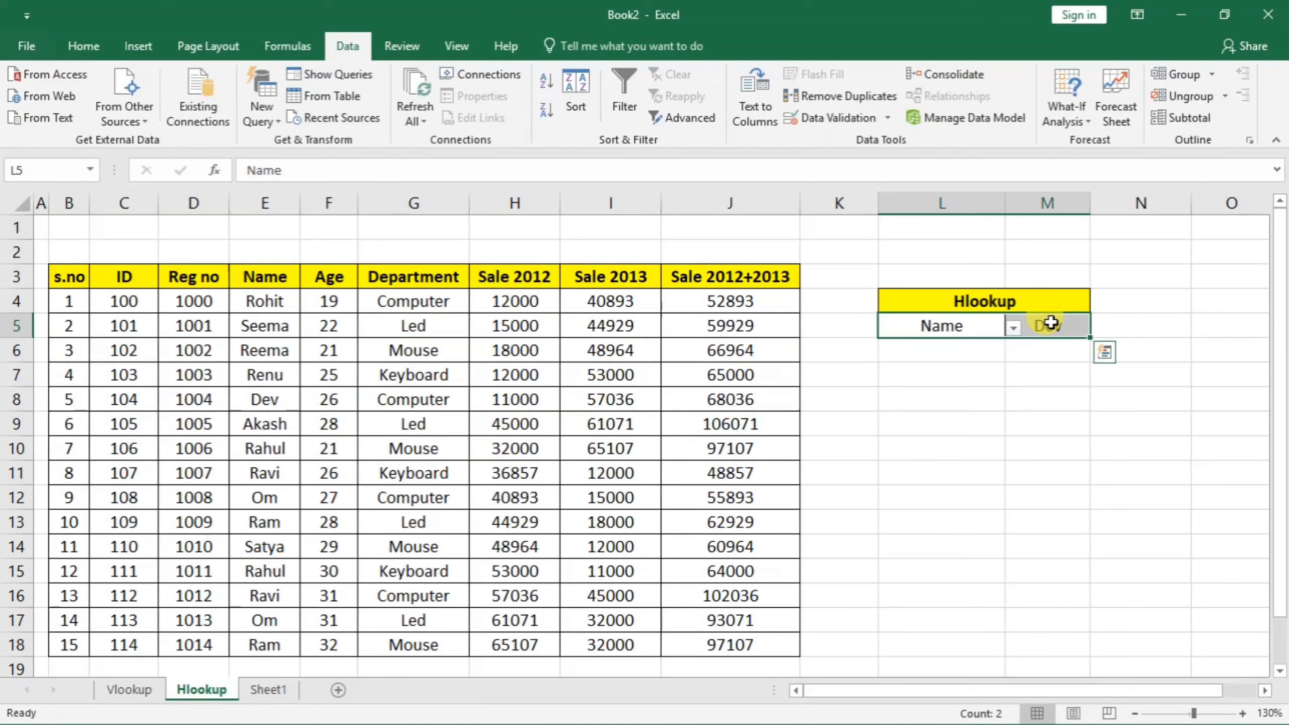
{"action": "left_click", "coordinate": [78, 41]}
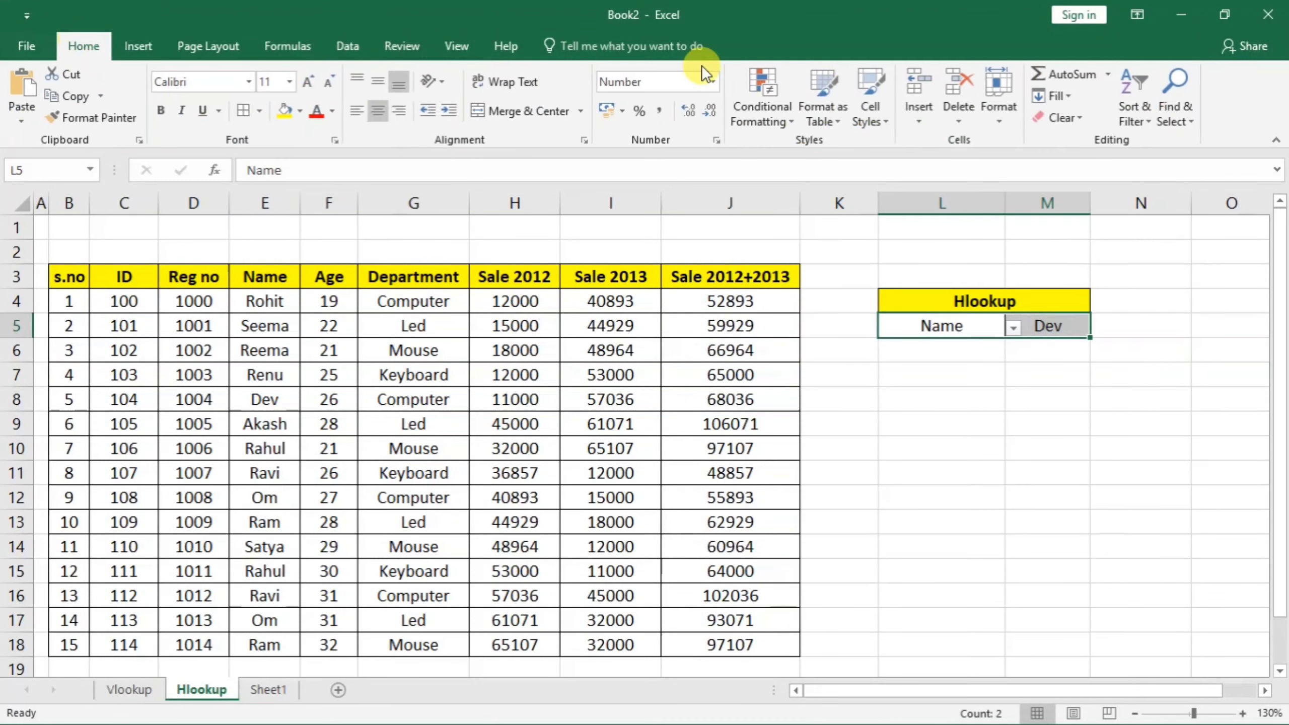
{"action": "left_click", "coordinate": [1074, 116]}
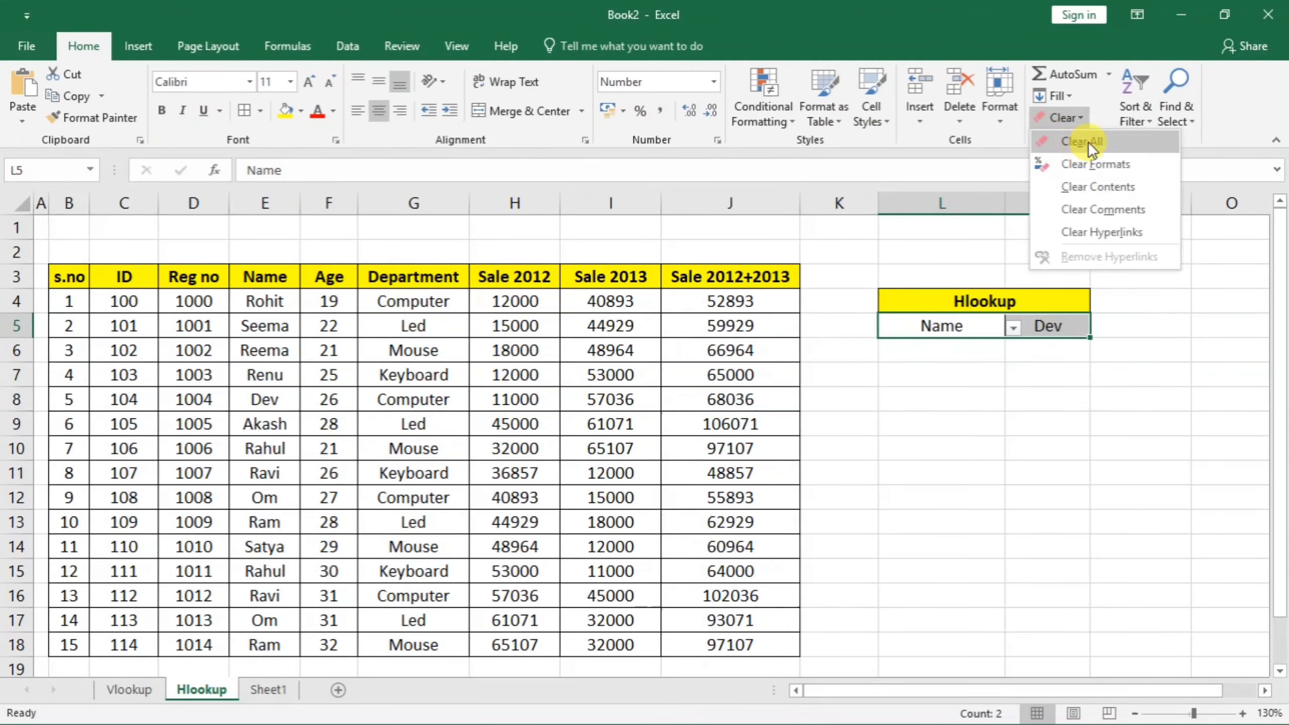
{"action": "left_click", "coordinate": [1088, 145]}
{"action": "left_click", "coordinate": [934, 370]}
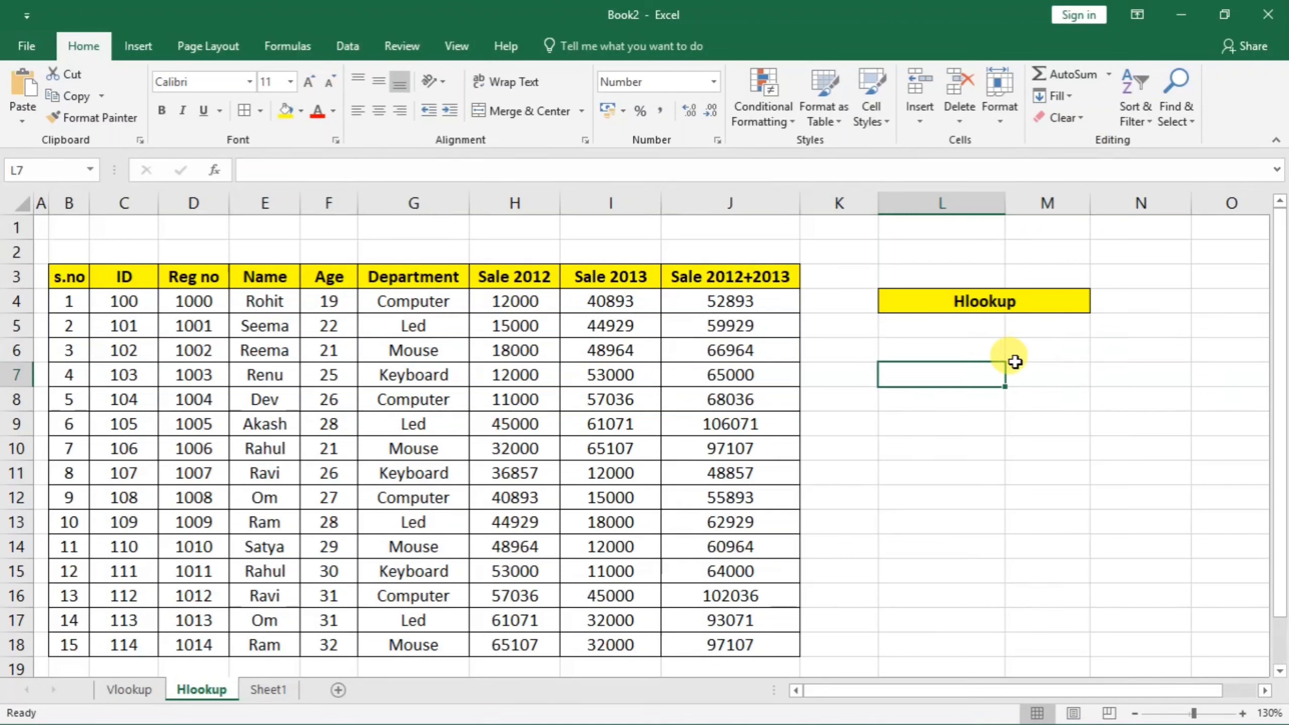
{"action": "left_click", "coordinate": [946, 326]}
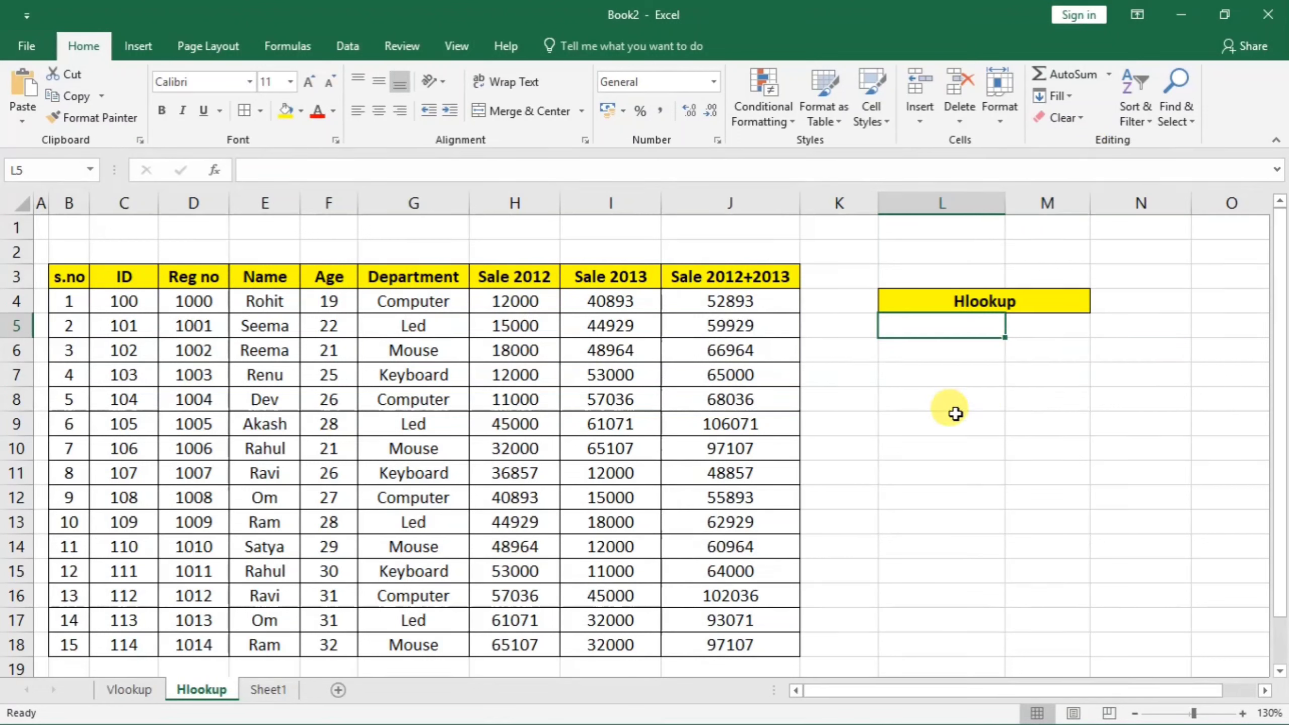
- Enter the formula =HLOOKUP(L5,B3:J18,3,0) in cell M5
{"action": "left_click", "coordinate": [1048, 328]}
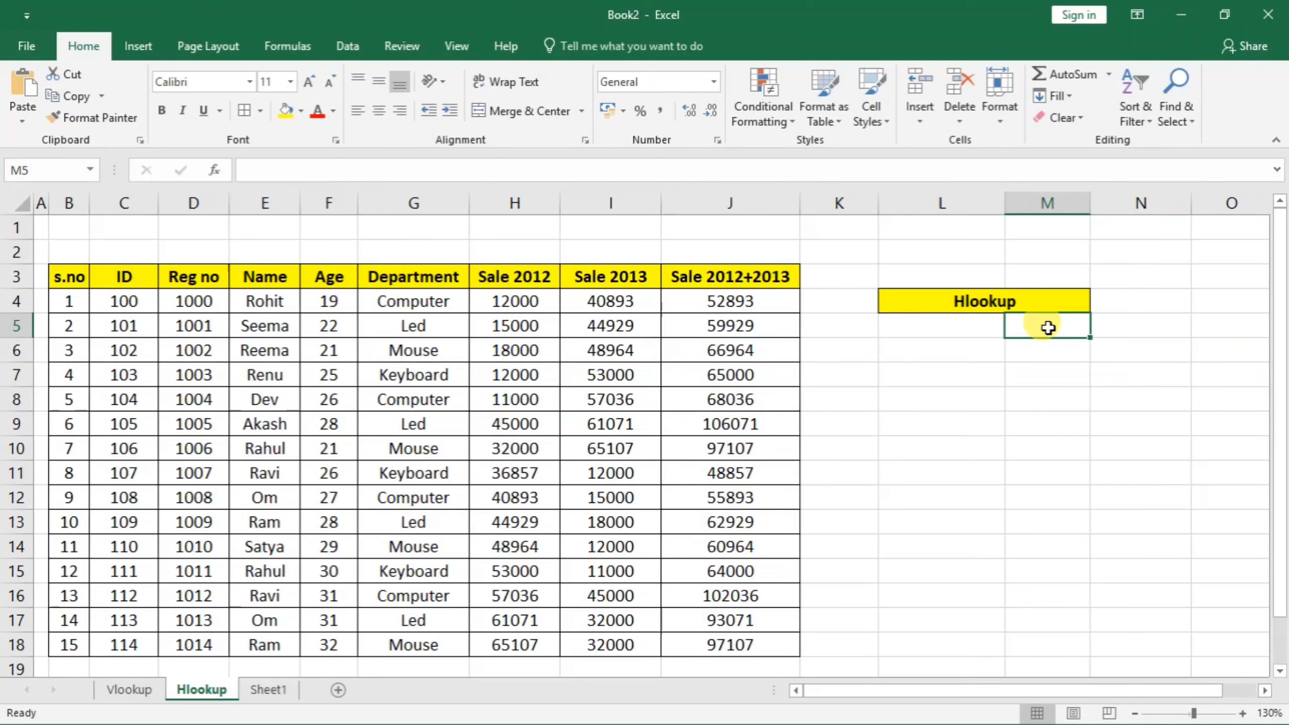
{"action": "type", "text": "="}
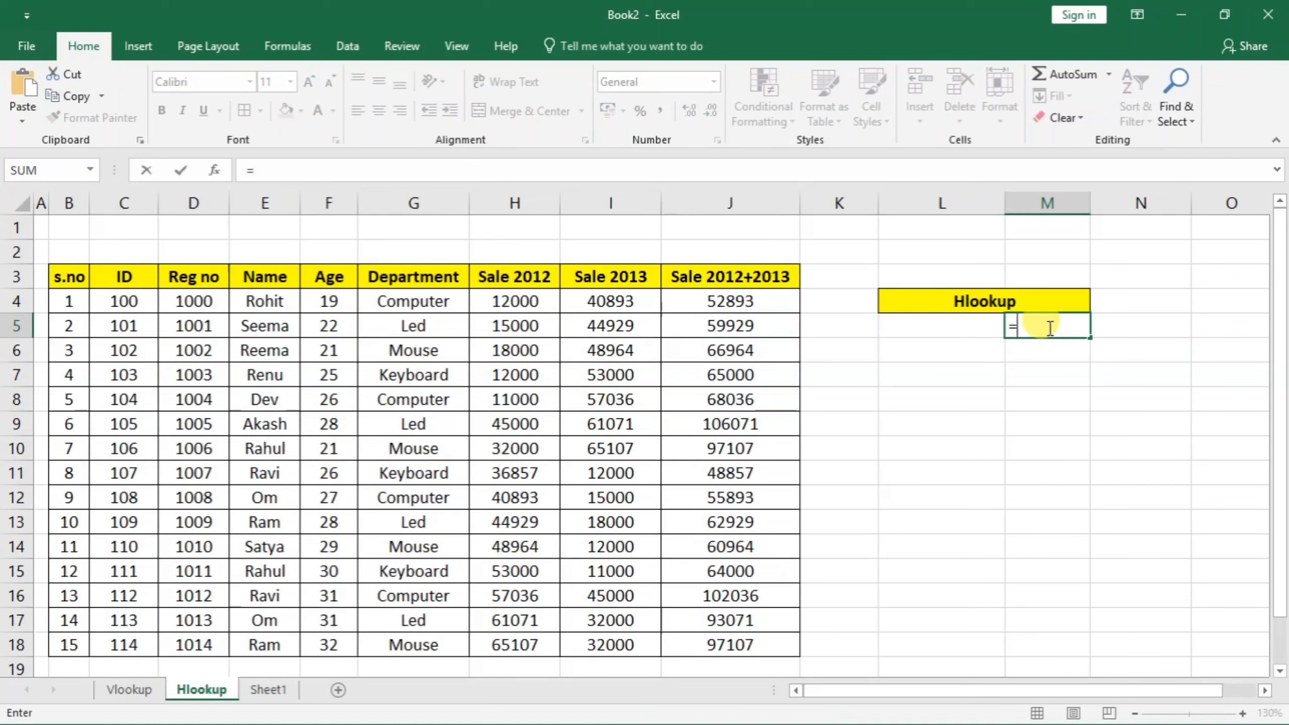
{"action": "type", "text": "hloo"}
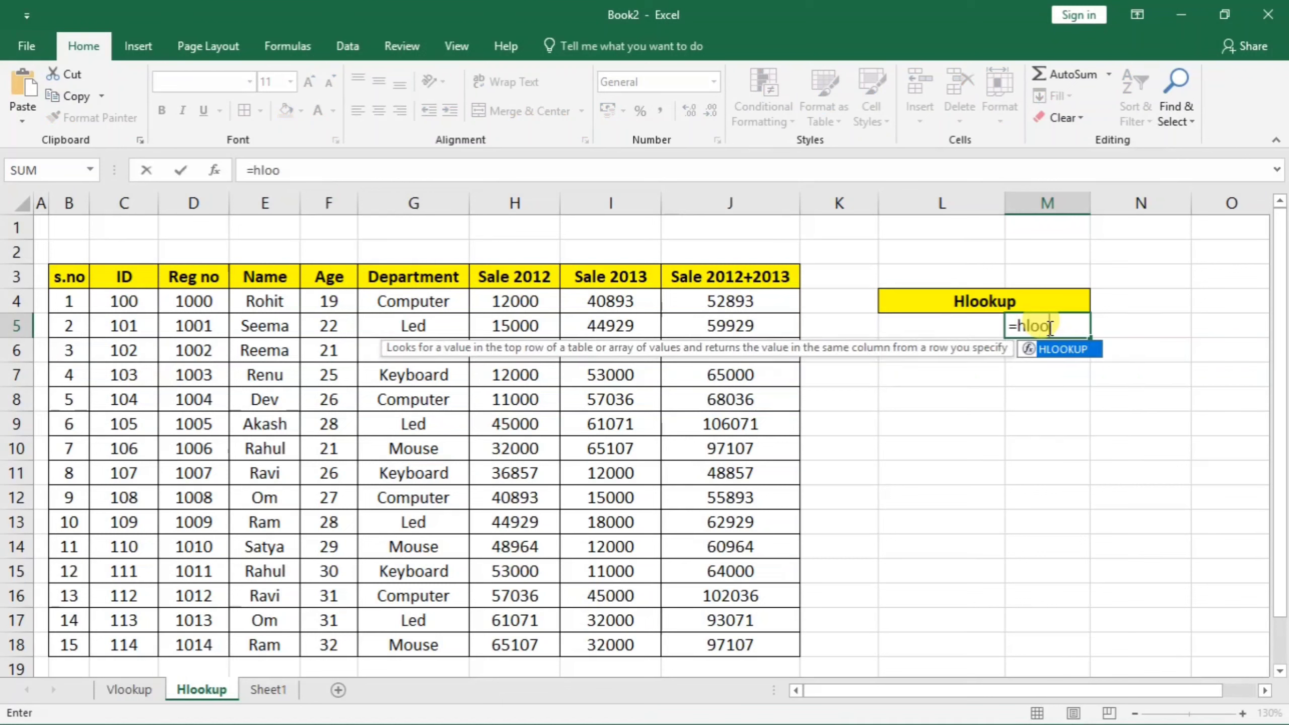
{"action": "key", "text": "Tab"}
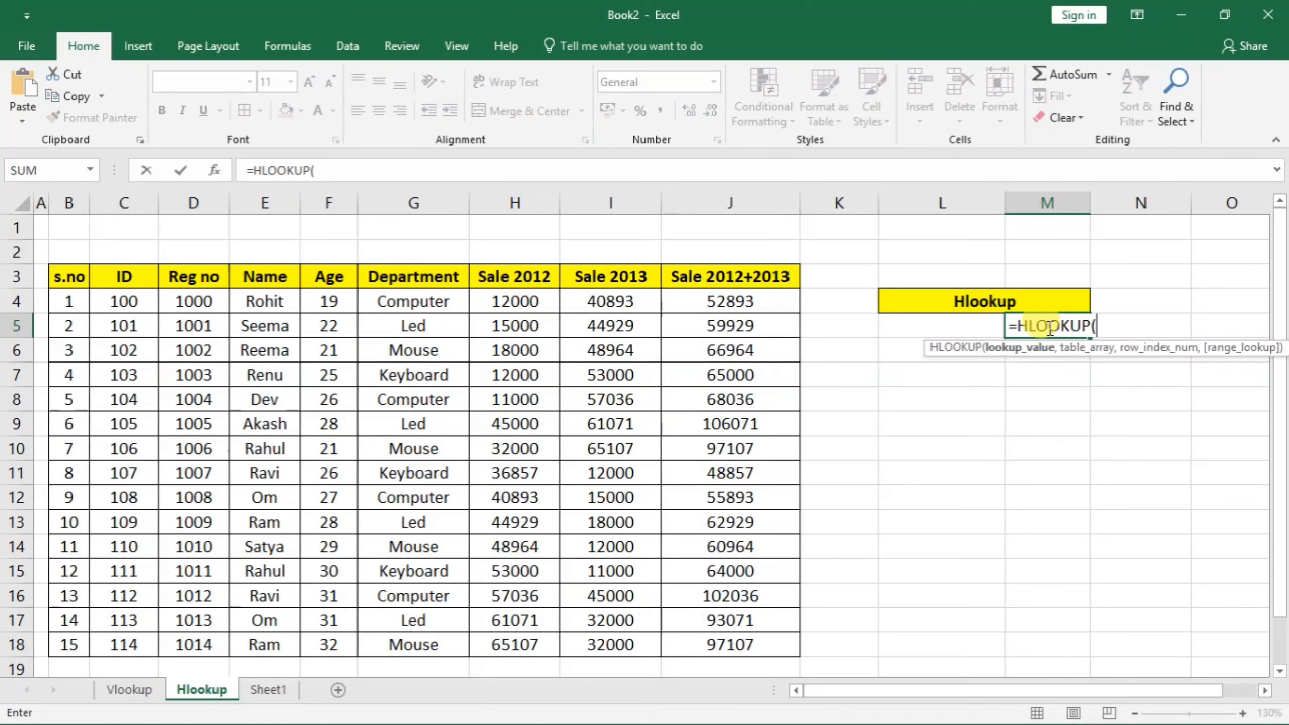
{"action": "left_click", "coordinate": [934, 325]}
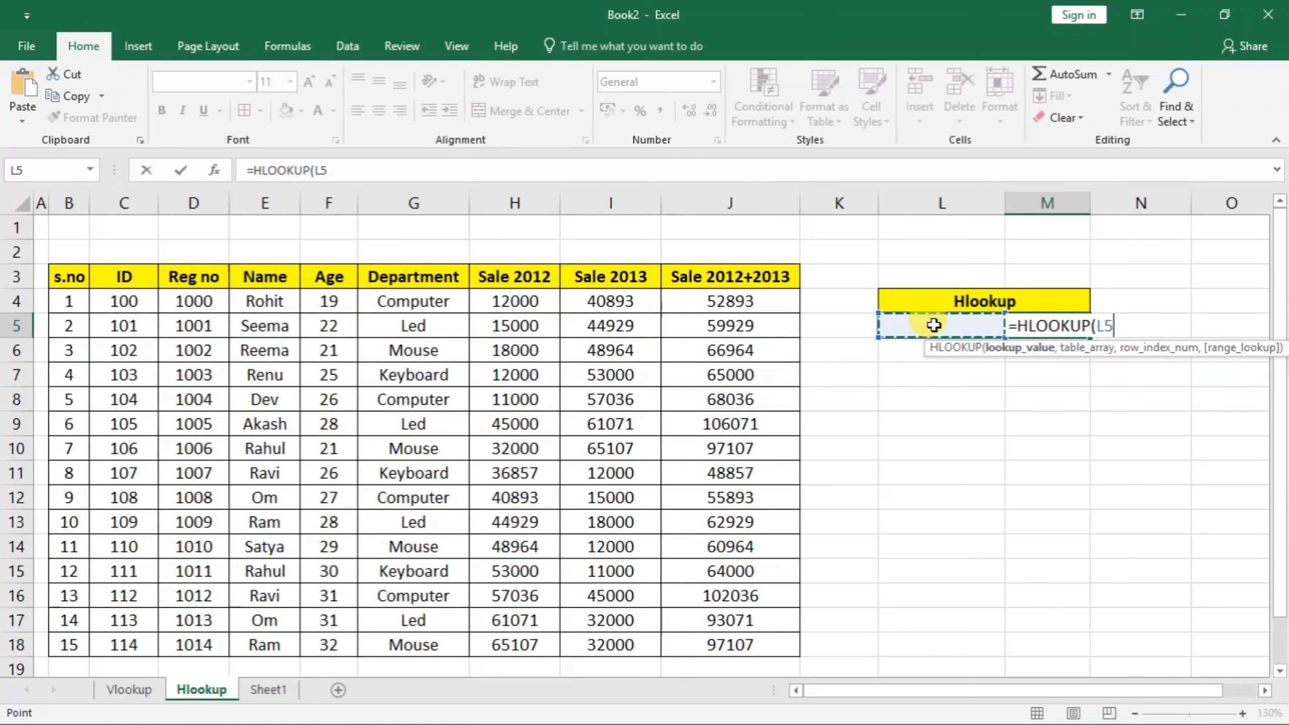
{"action": "type", "text": ","}
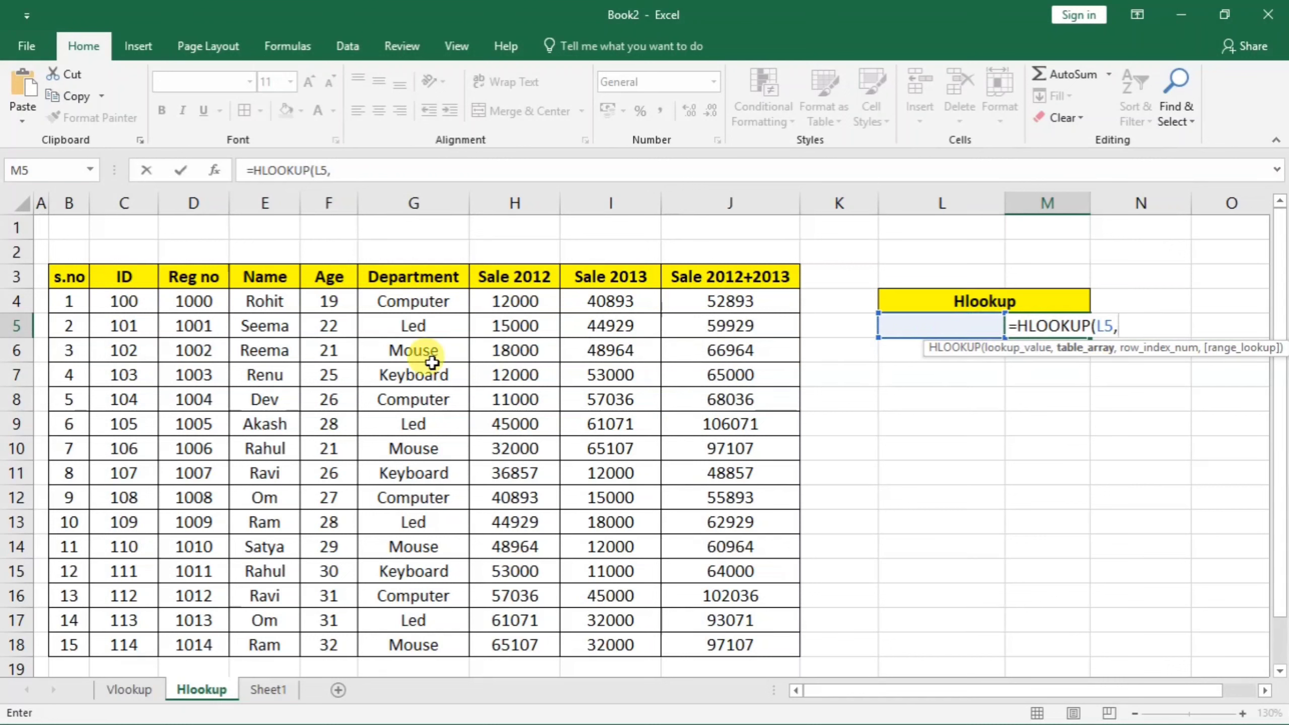
{"action": "left_click_drag", "start_coordinate": [98, 280], "coordinate": [757, 639]}
{"action": "left_click_drag", "start_coordinate": [70, 277], "coordinate": [764, 656]}
{"action": "type", "text": ","}
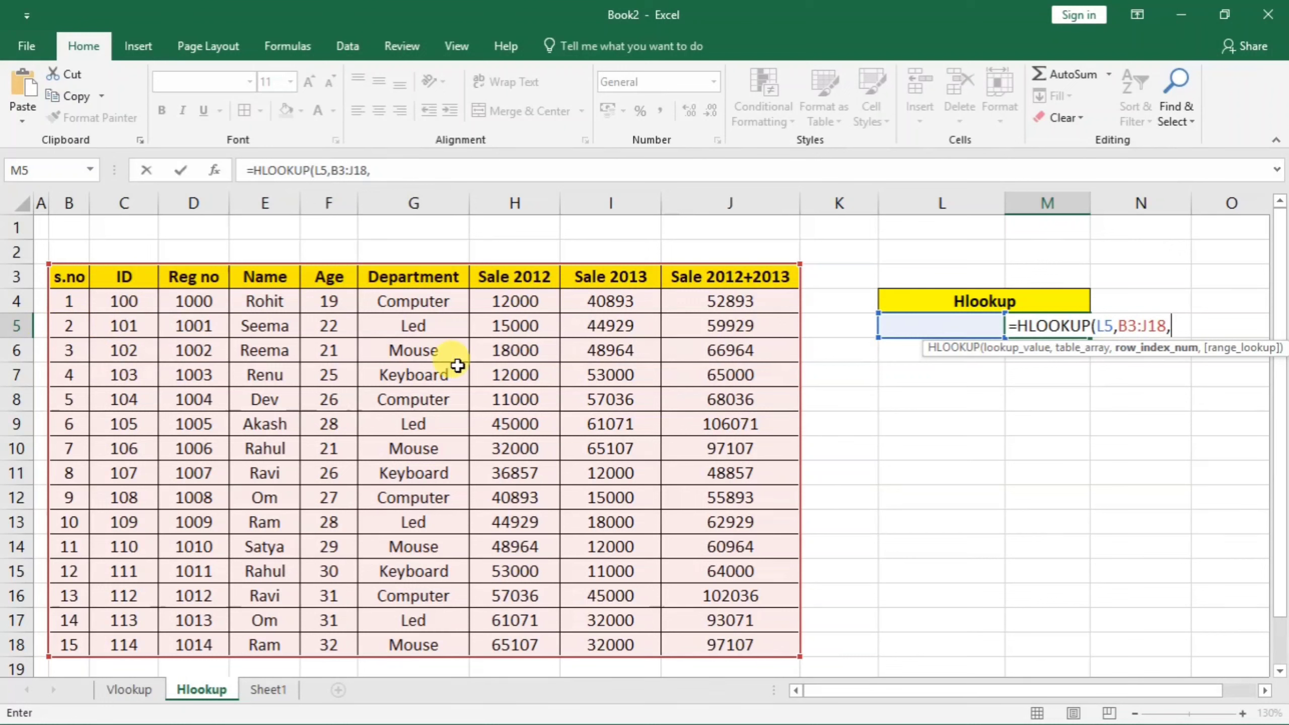
{"action": "type", "text": "3,"}
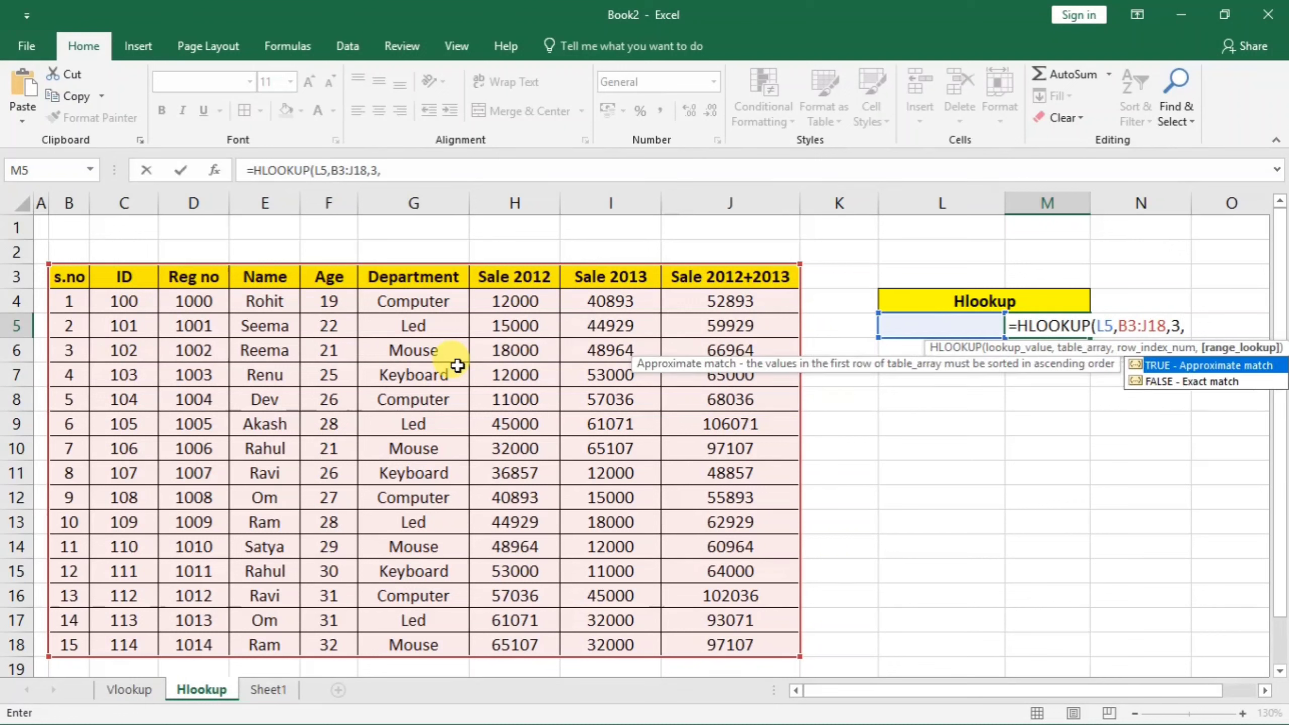
{"action": "type", "text": "0)"}
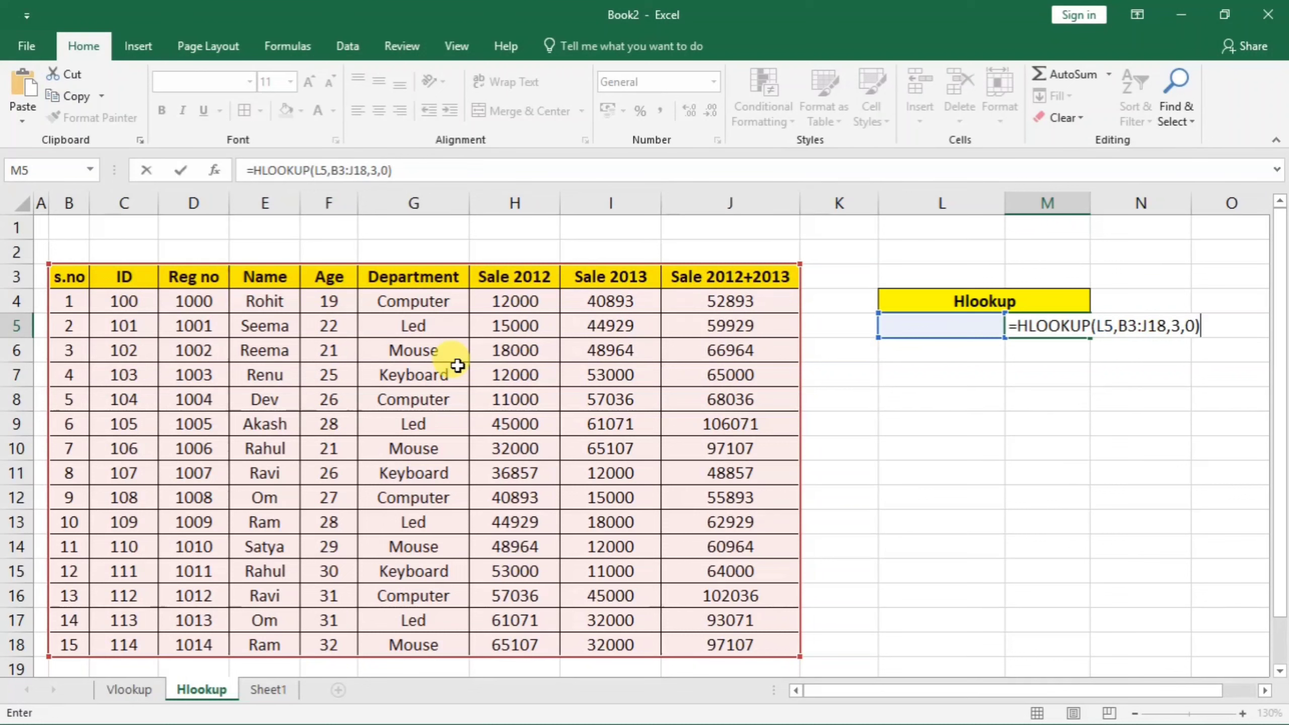
{"action": "key", "text": "Return"}
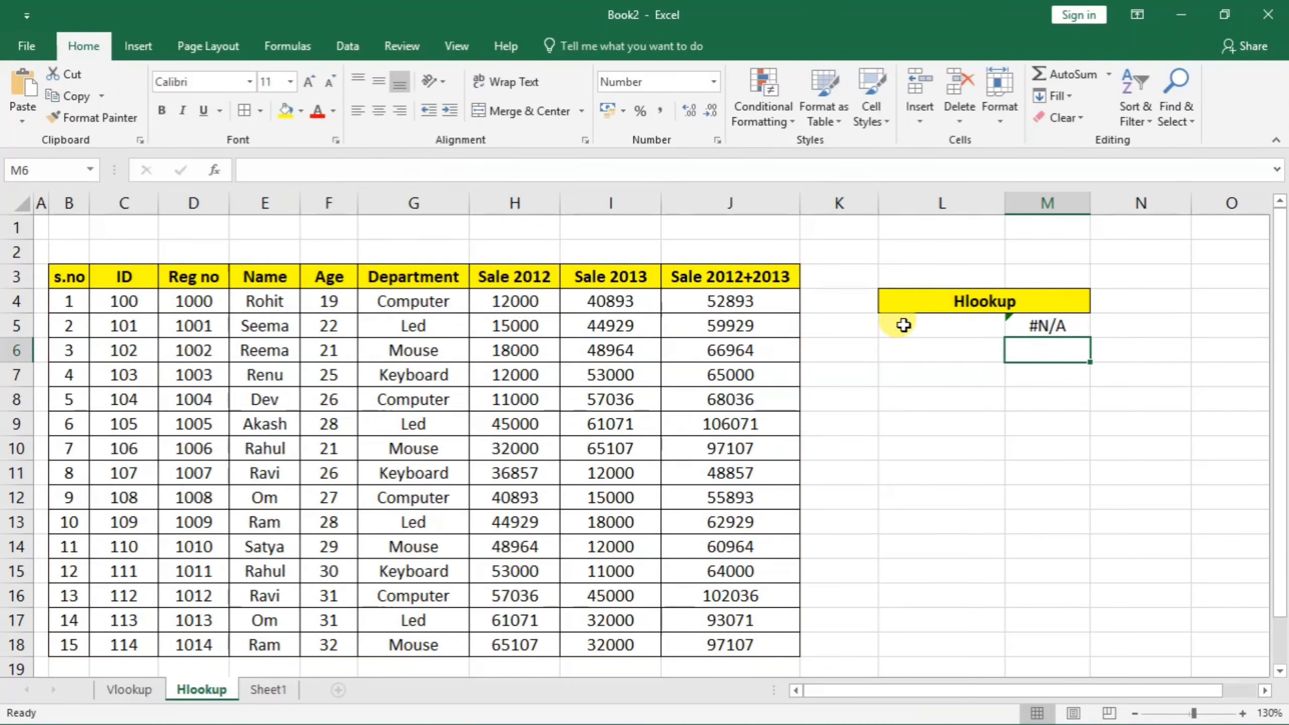
- Add data validation to cell L5 allowing a List with the header row source =$B$3:$J$3
{"action": "left_click", "coordinate": [906, 324]}
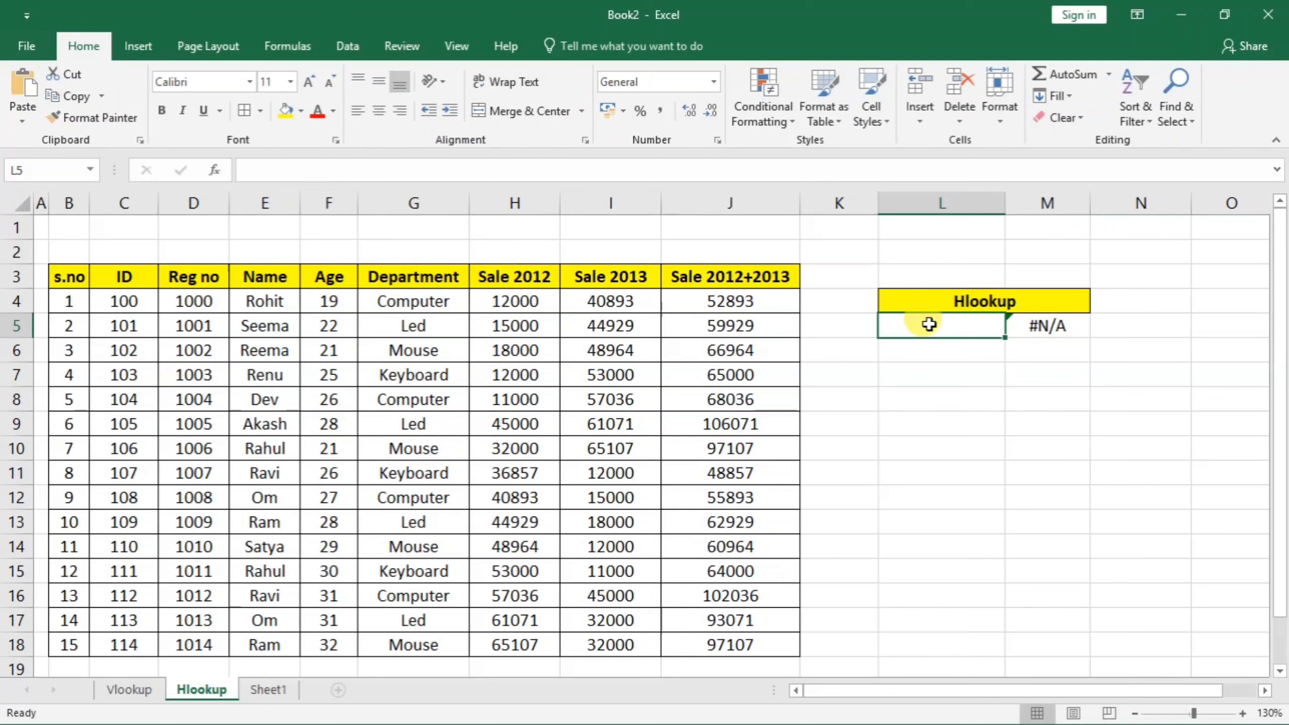
{"action": "left_click", "coordinate": [350, 53]}
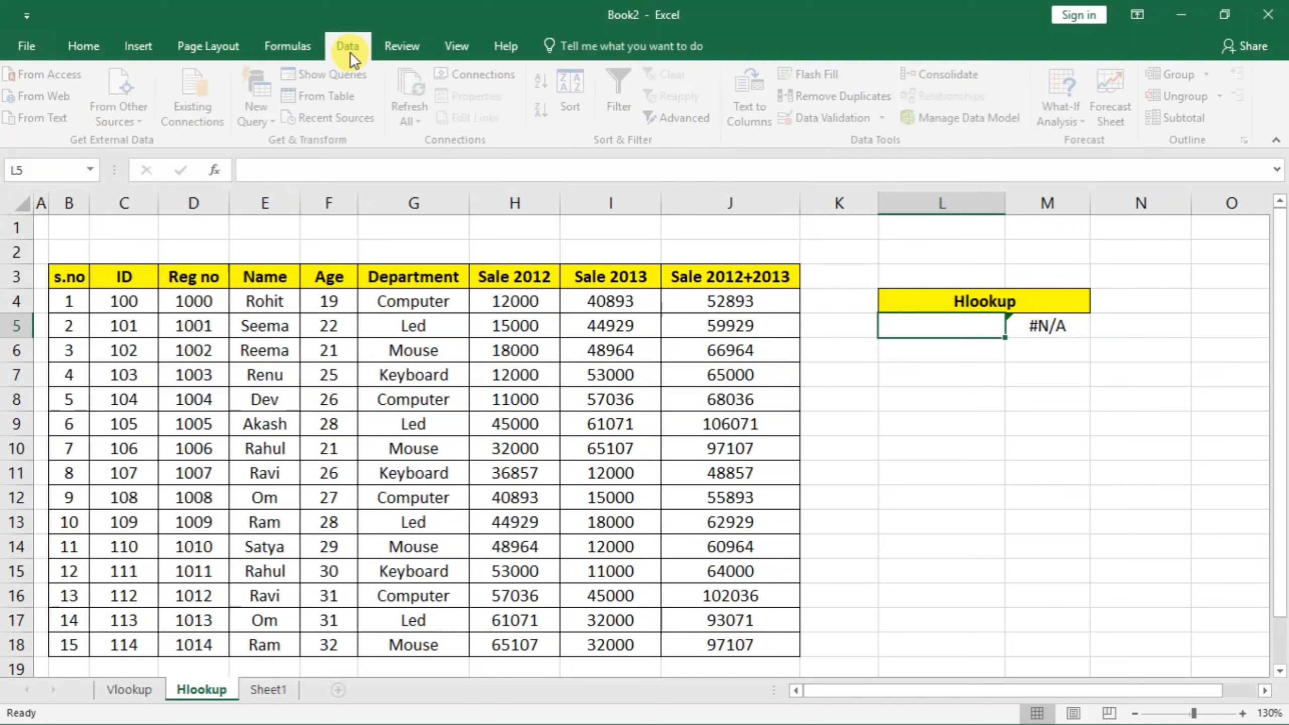
{"action": "left_click", "coordinate": [854, 117]}
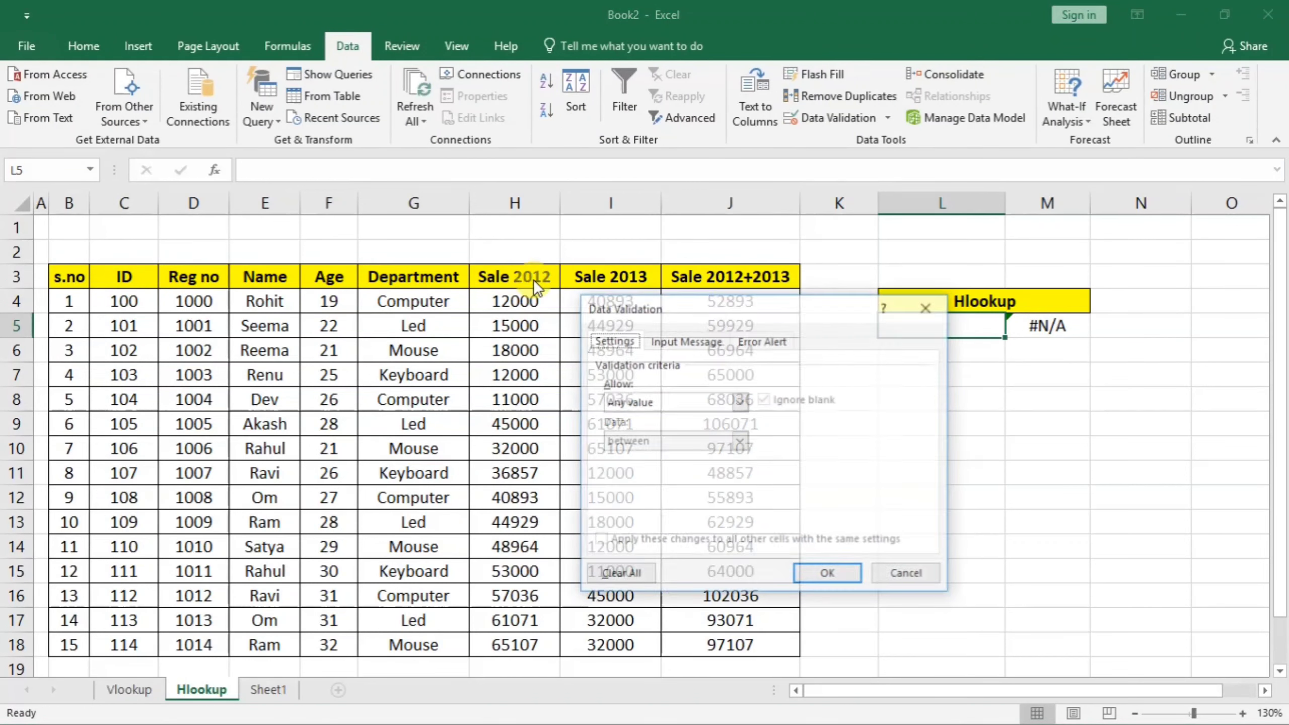
{"action": "left_click", "coordinate": [640, 401]}
{"action": "left_click", "coordinate": [659, 455]}
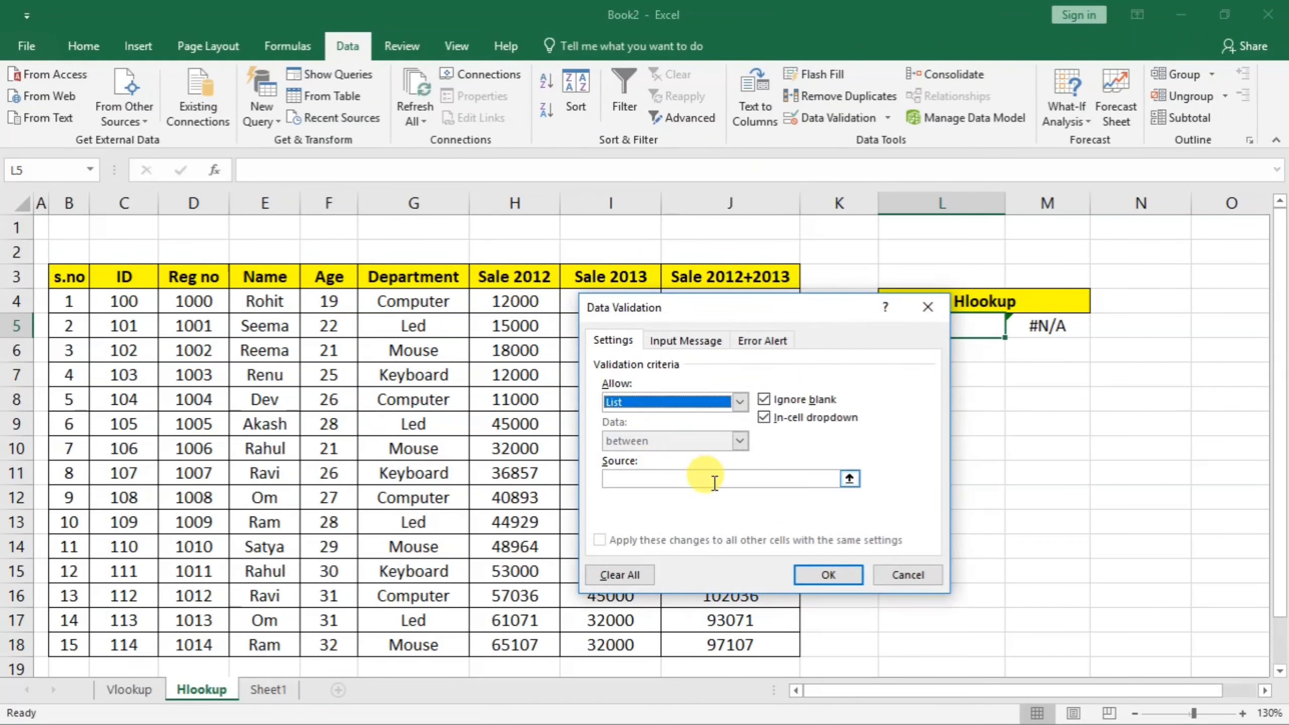
{"action": "left_click", "coordinate": [704, 480]}
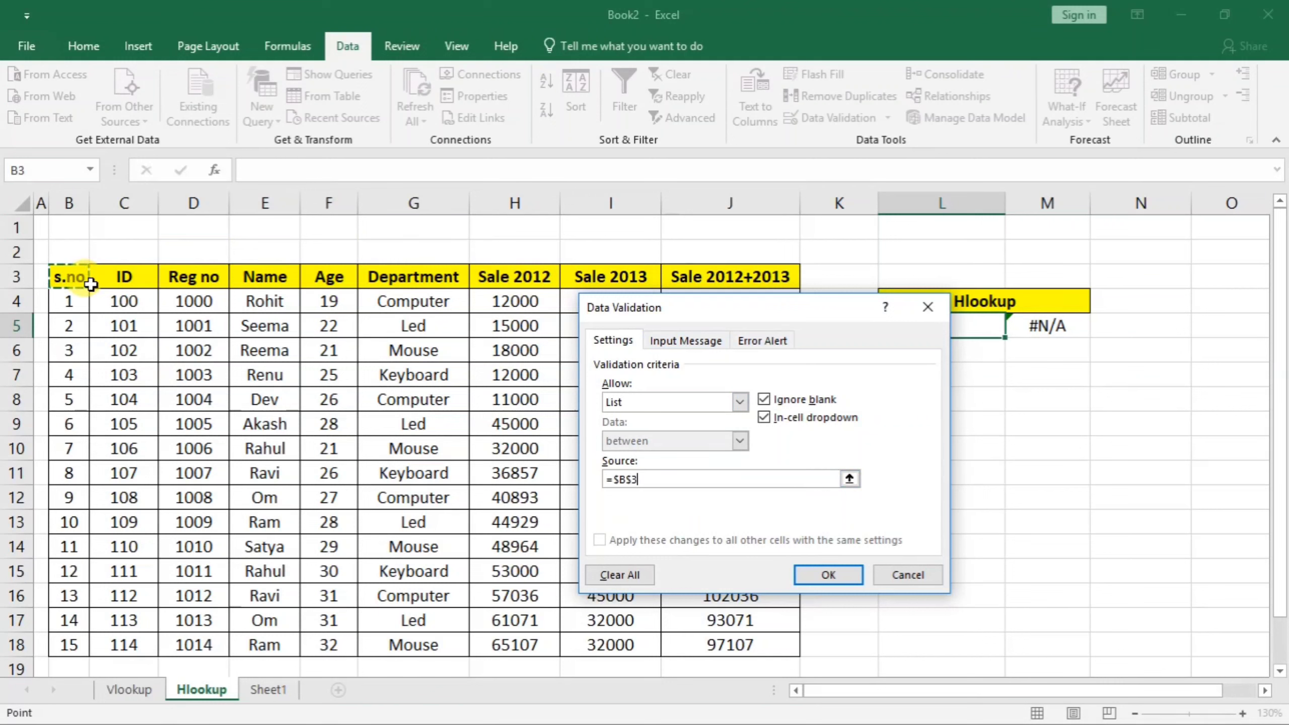
{"action": "key", "text": "ctrl+shift+Right"}
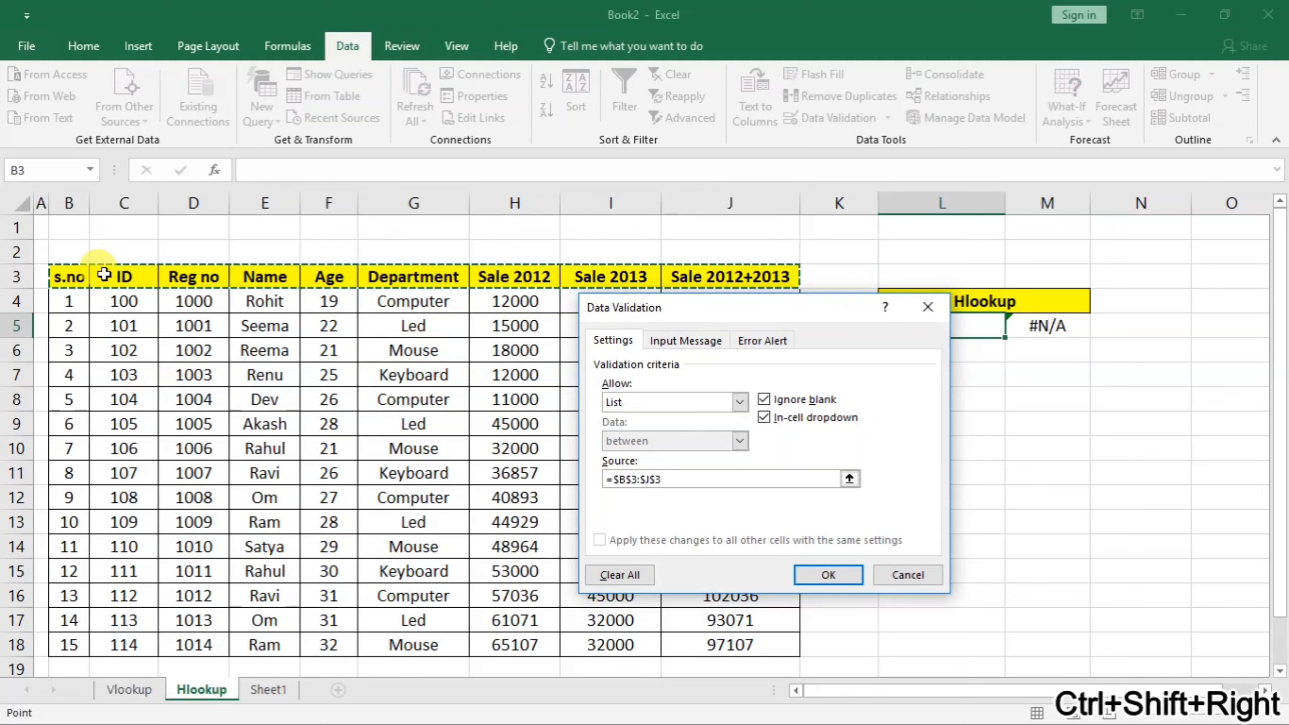
{"action": "left_click", "coordinate": [808, 567]}
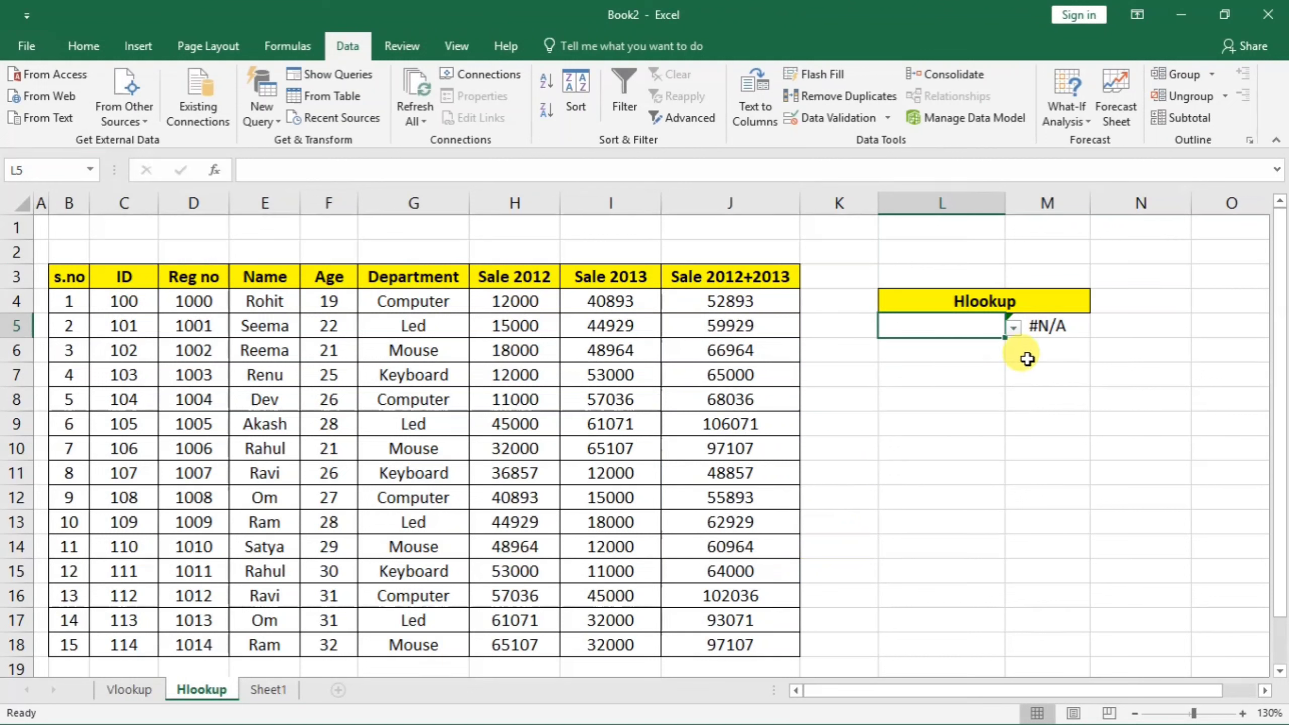
- Choose Age, Name, ID and finally Department from the dropdown in L5 to test the horizontal lookup
{"action": "left_click", "coordinate": [1018, 335]}
{"action": "left_click", "coordinate": [921, 409]}
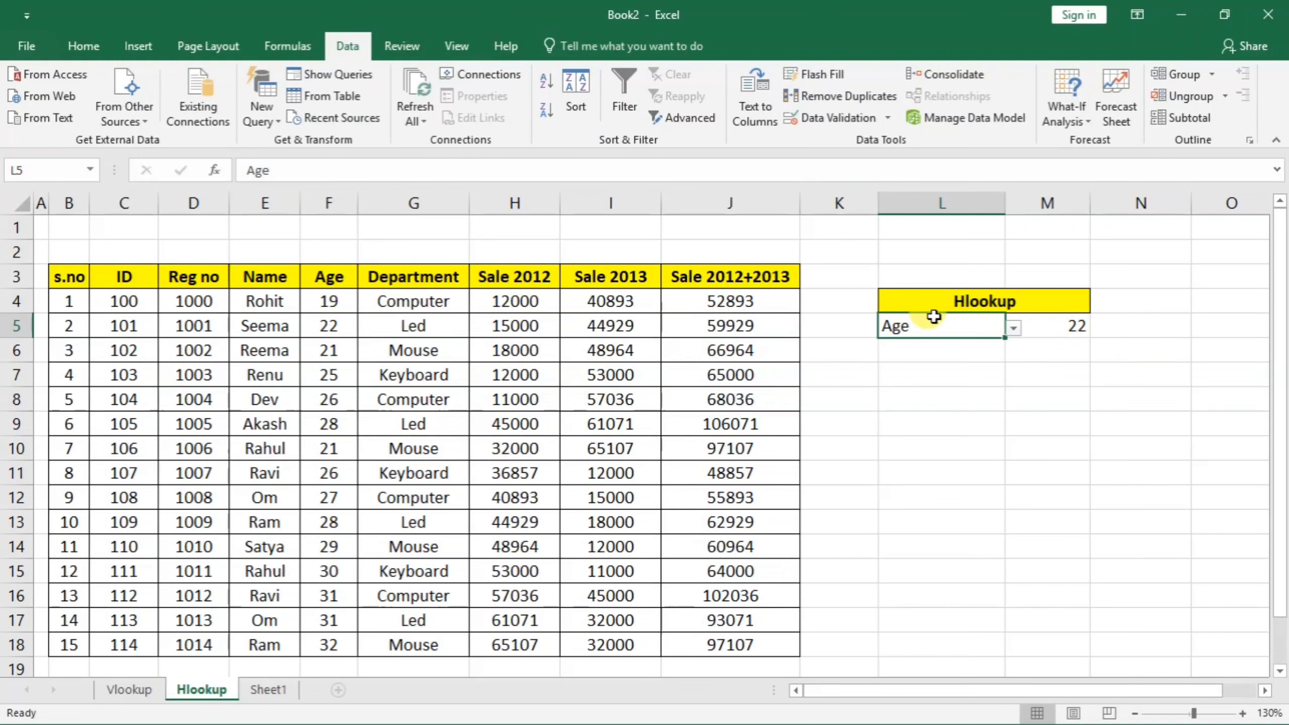
{"action": "left_click", "coordinate": [1013, 329]}
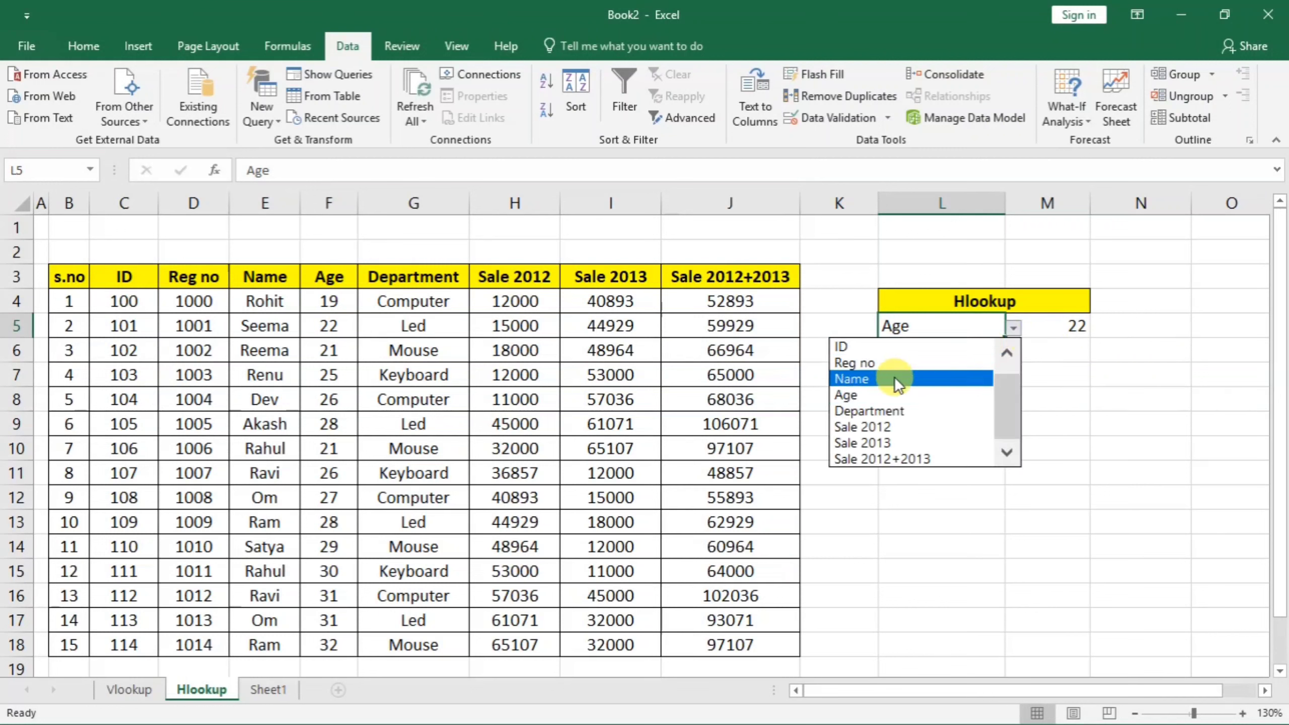
{"action": "left_click", "coordinate": [895, 376]}
{"action": "left_click", "coordinate": [1012, 332]}
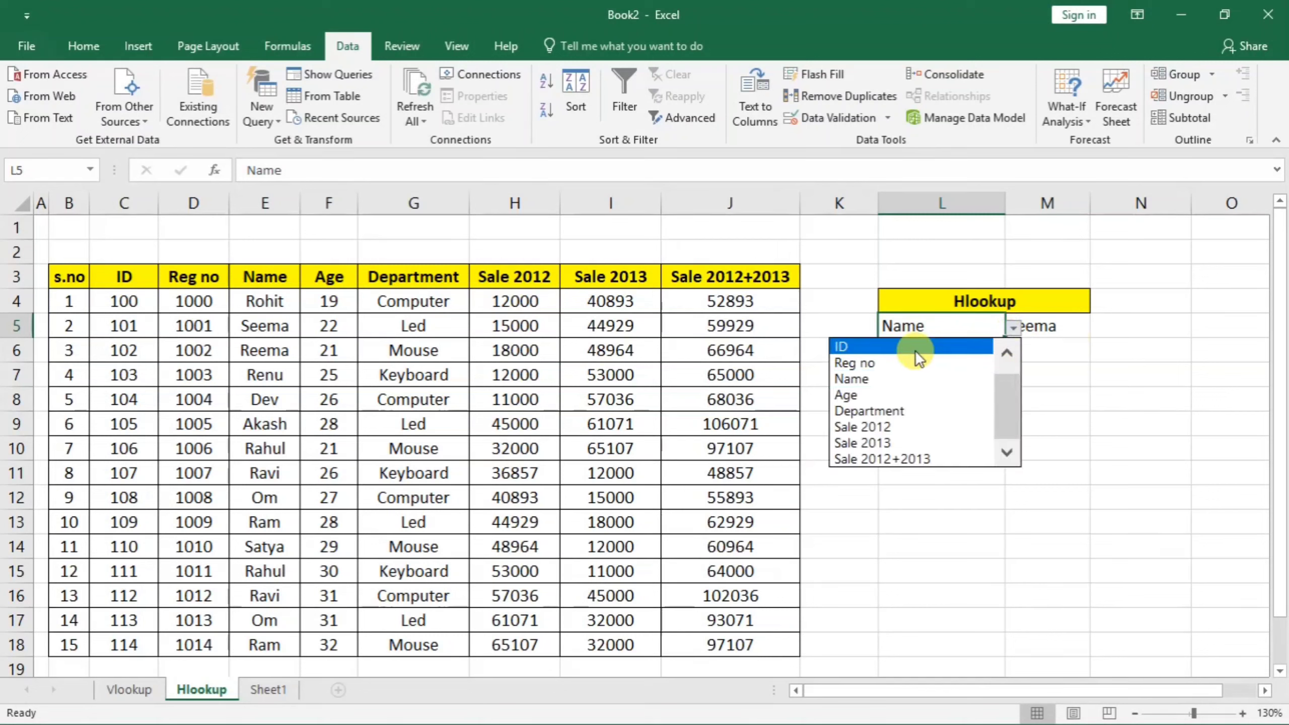
{"action": "left_click", "coordinate": [915, 351]}
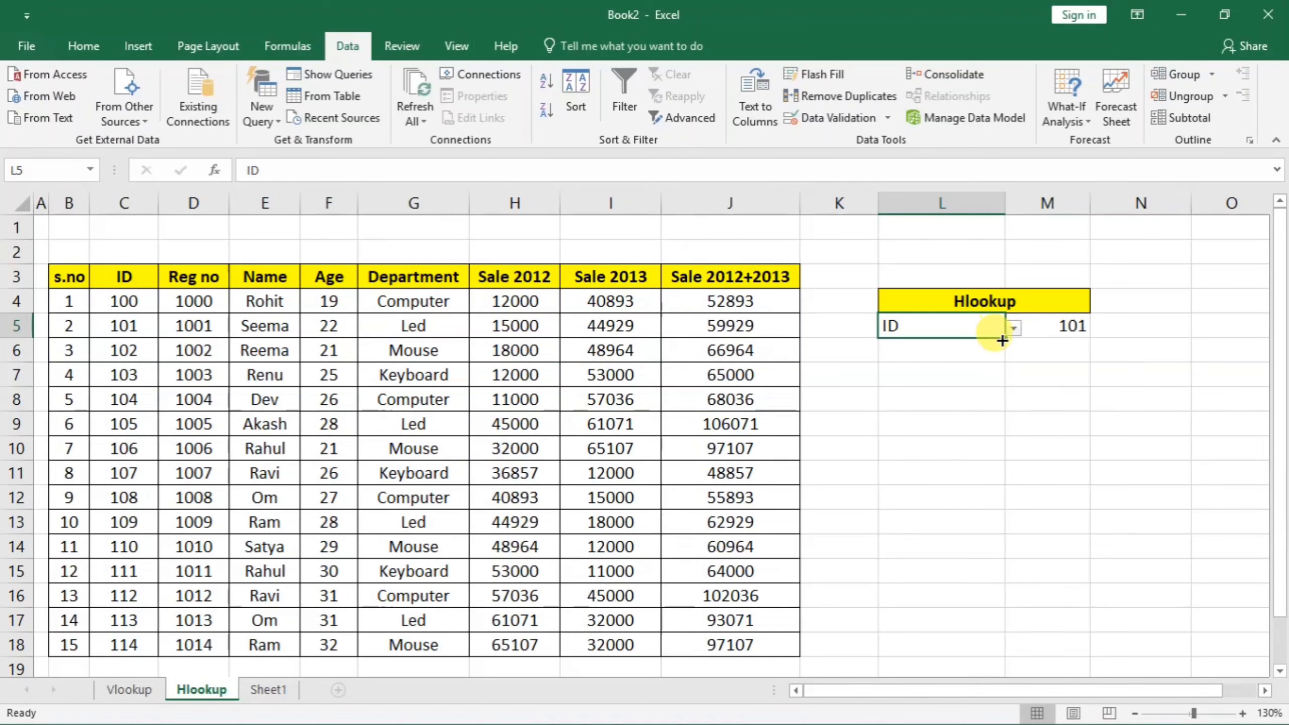
{"action": "left_click", "coordinate": [1014, 328]}
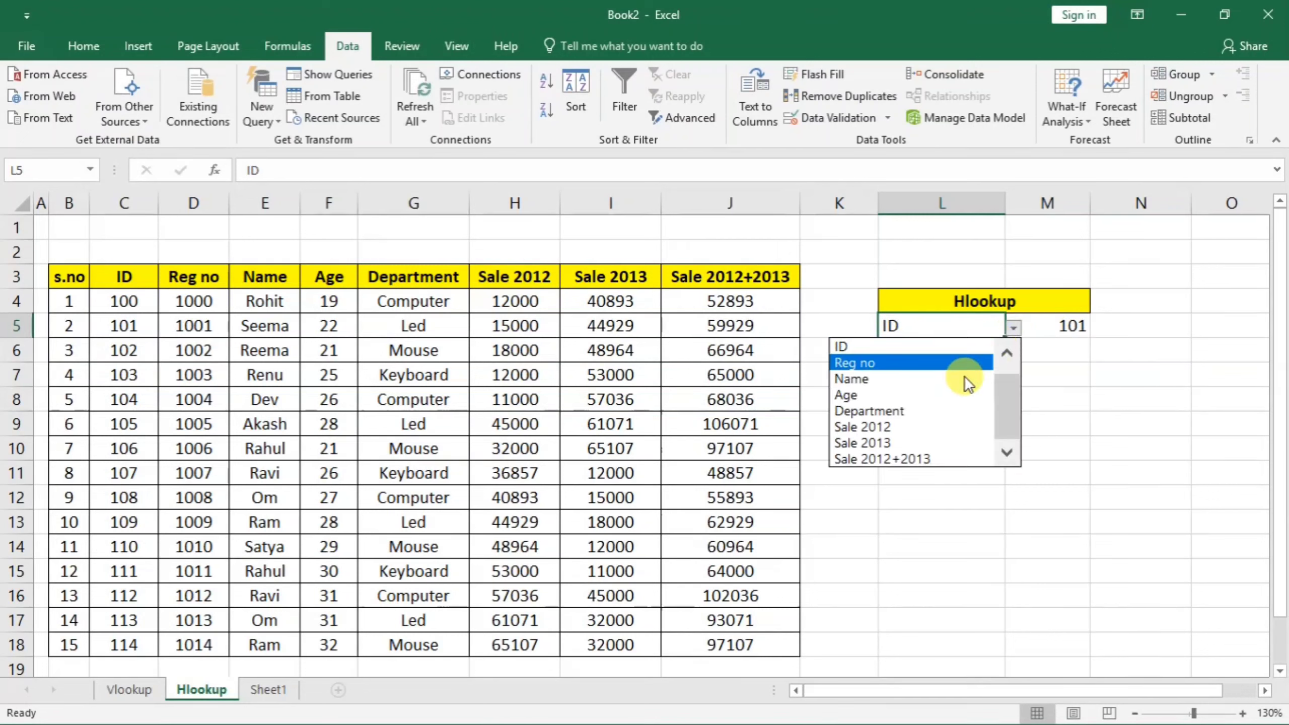
{"action": "left_click", "coordinate": [937, 409]}
{"action": "left_click", "coordinate": [1030, 394]}
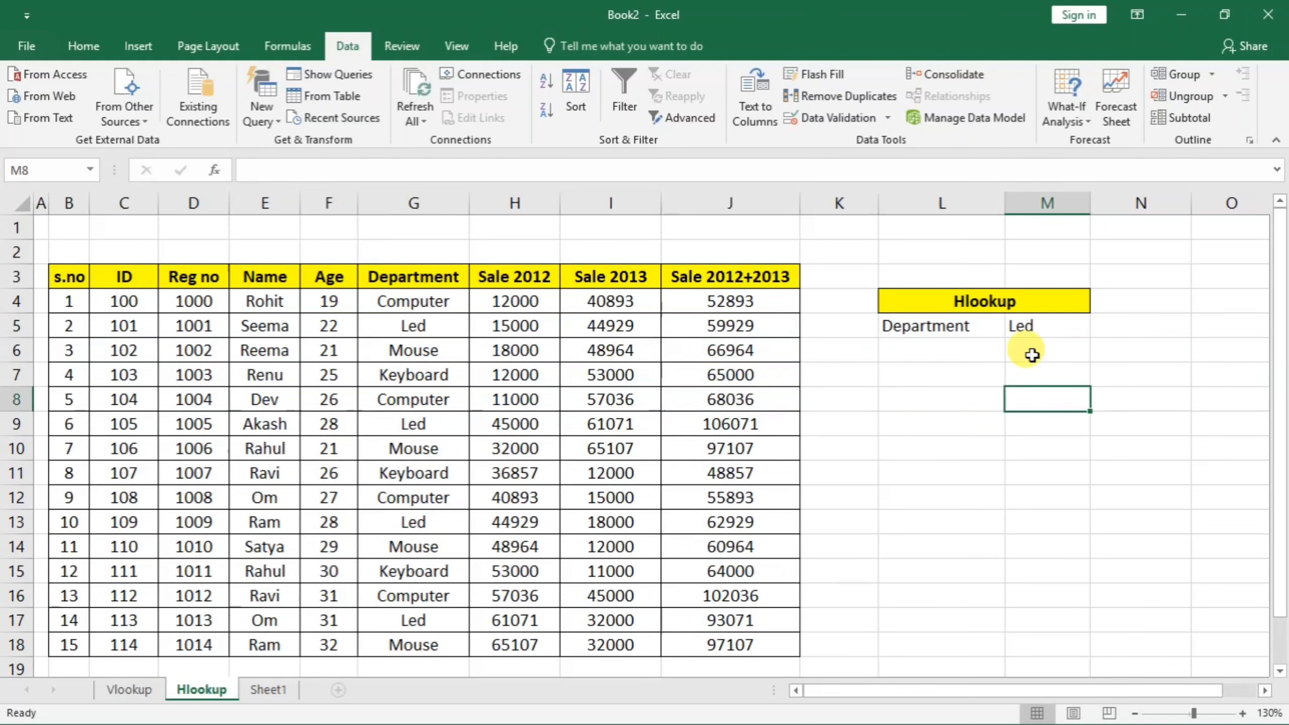
- Open the conditional formatting options for the lookup heading cell L5
{"action": "left_click", "coordinate": [954, 331]}
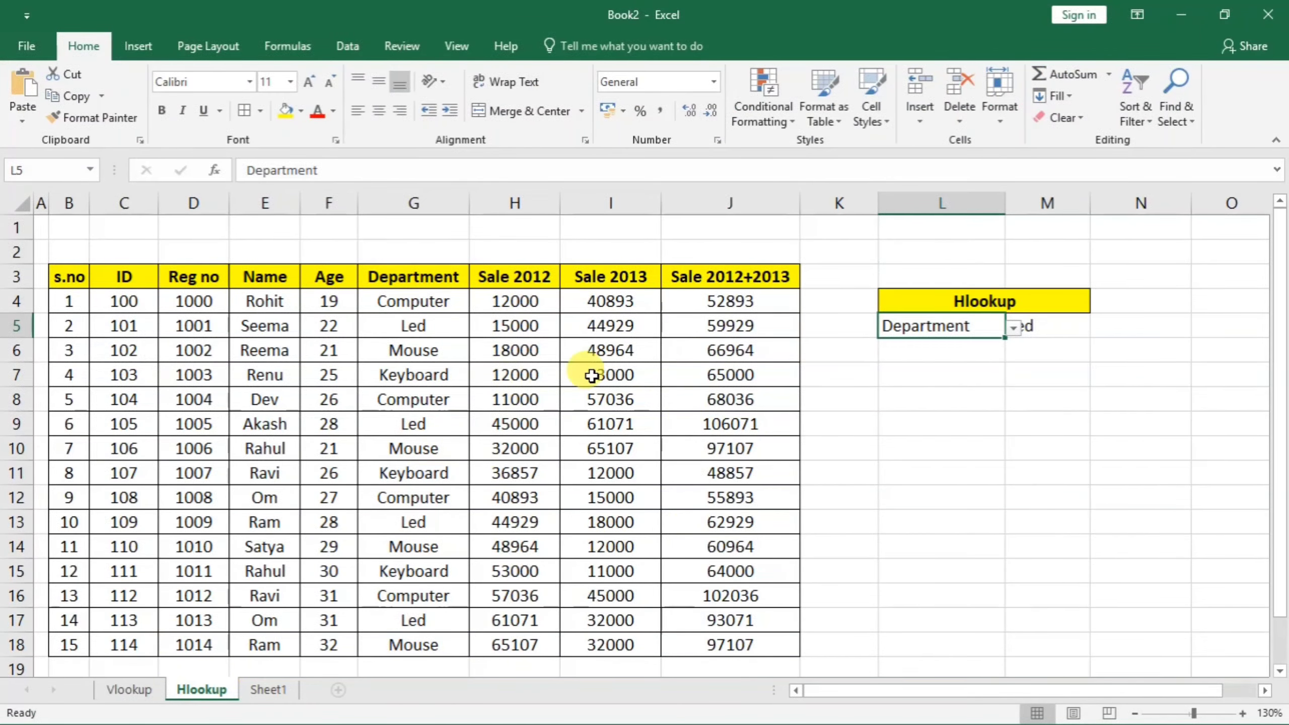
{"action": "left_click", "coordinate": [783, 125]}
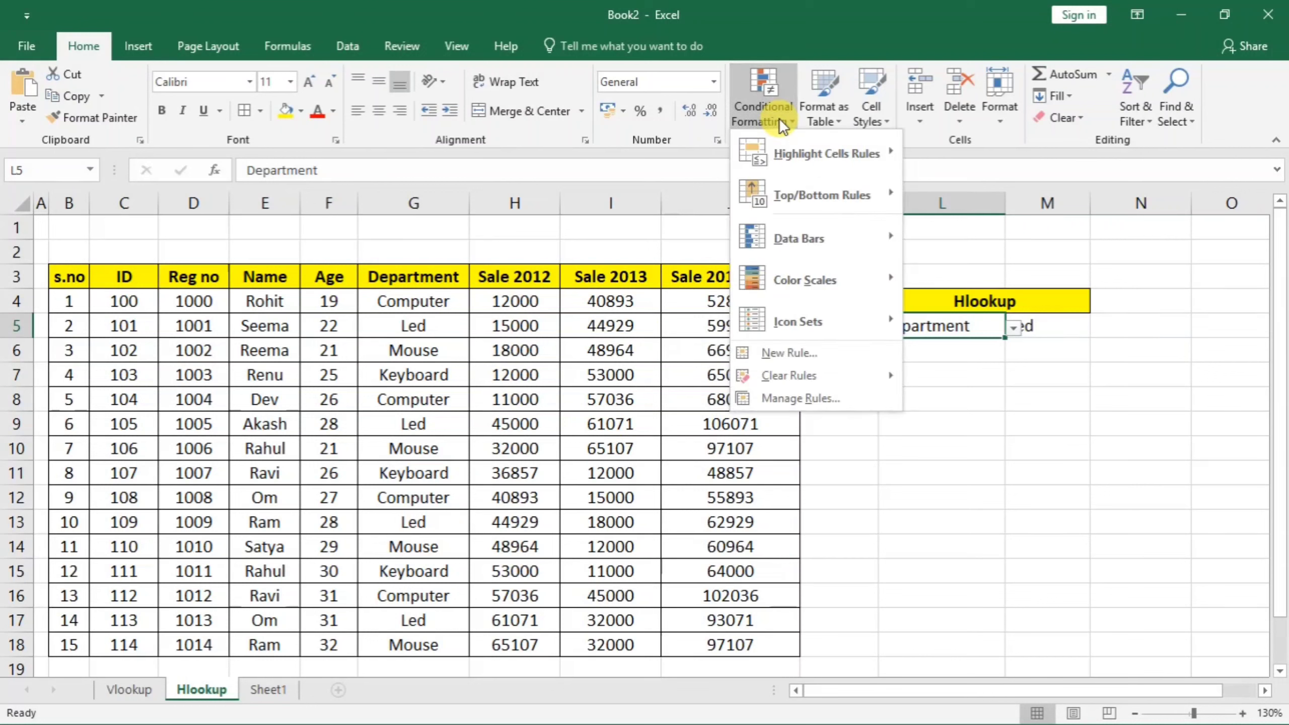